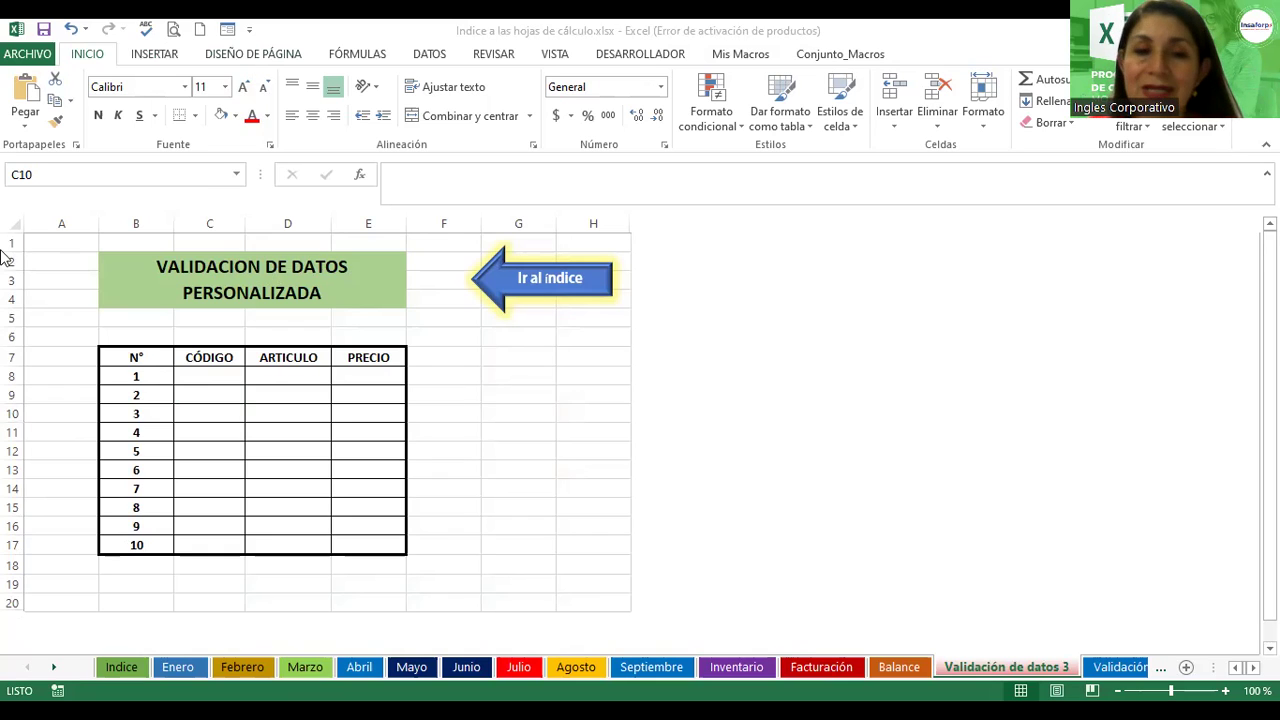
- Start a data validation rule for the CÓDIGO cells C8:C17 and set its allowed criterion to Personalizada
{"action": "left_click", "coordinate": [194, 377]}
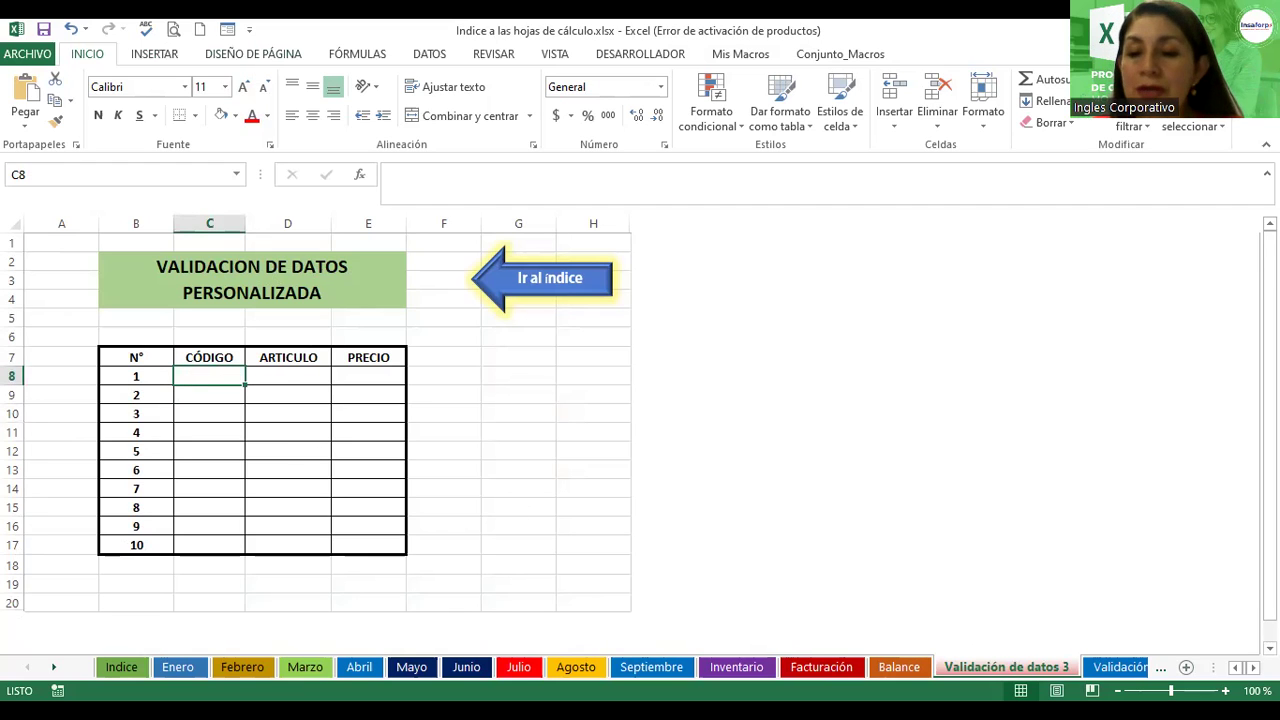
{"action": "scroll", "coordinate": [503, 458], "scroll_direction": "up", "scroll_amount": 5}
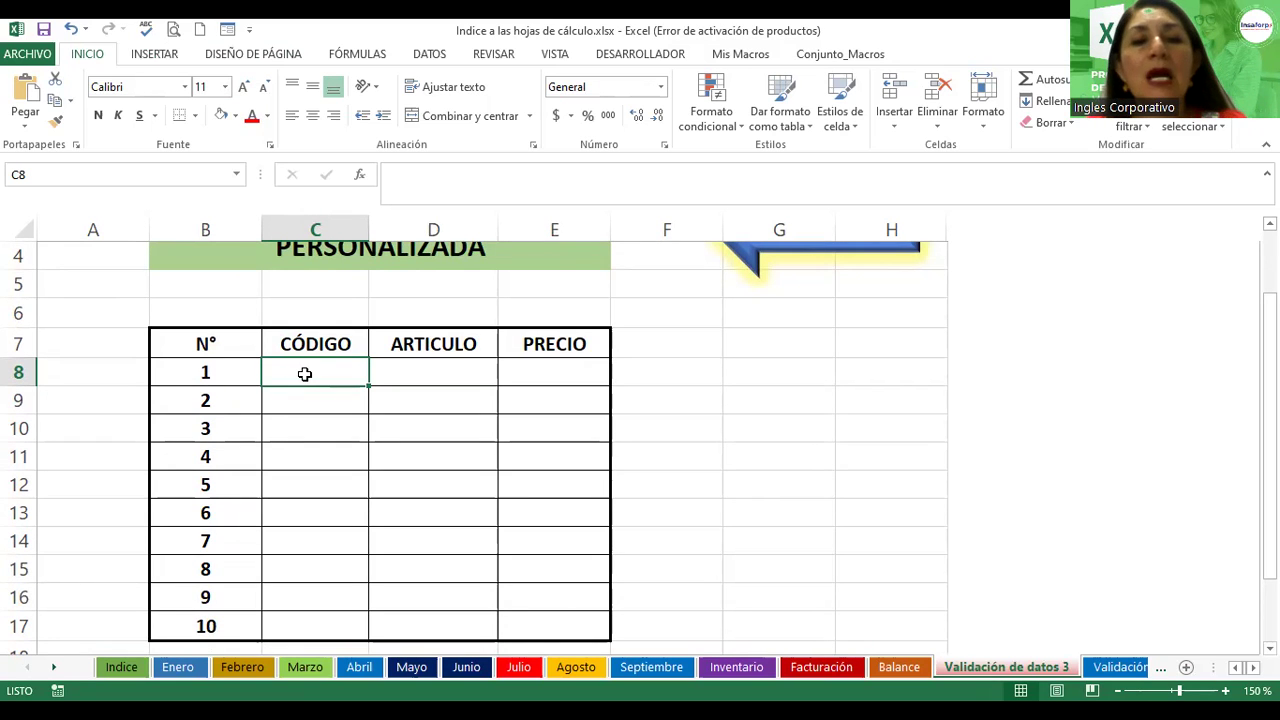
{"action": "left_click_drag", "start_coordinate": [306, 380], "coordinate": [295, 626]}
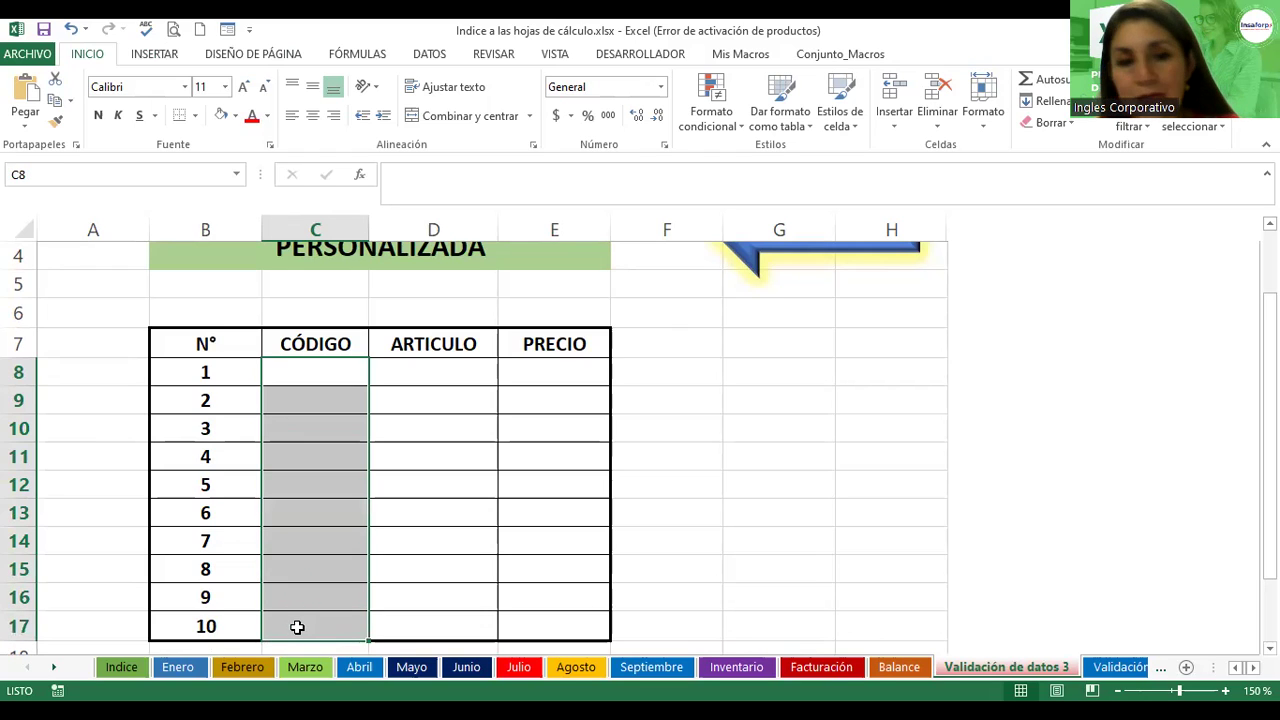
{"action": "left_click", "coordinate": [428, 54]}
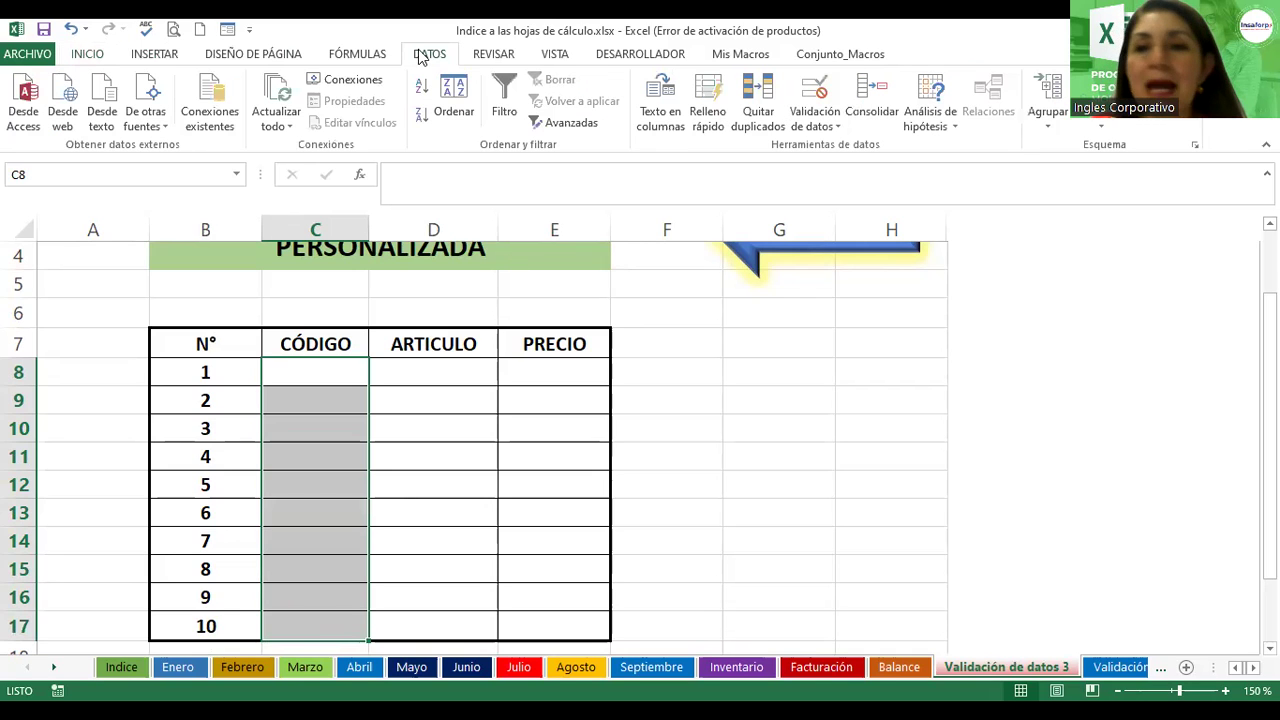
{"action": "left_click", "coordinate": [838, 126]}
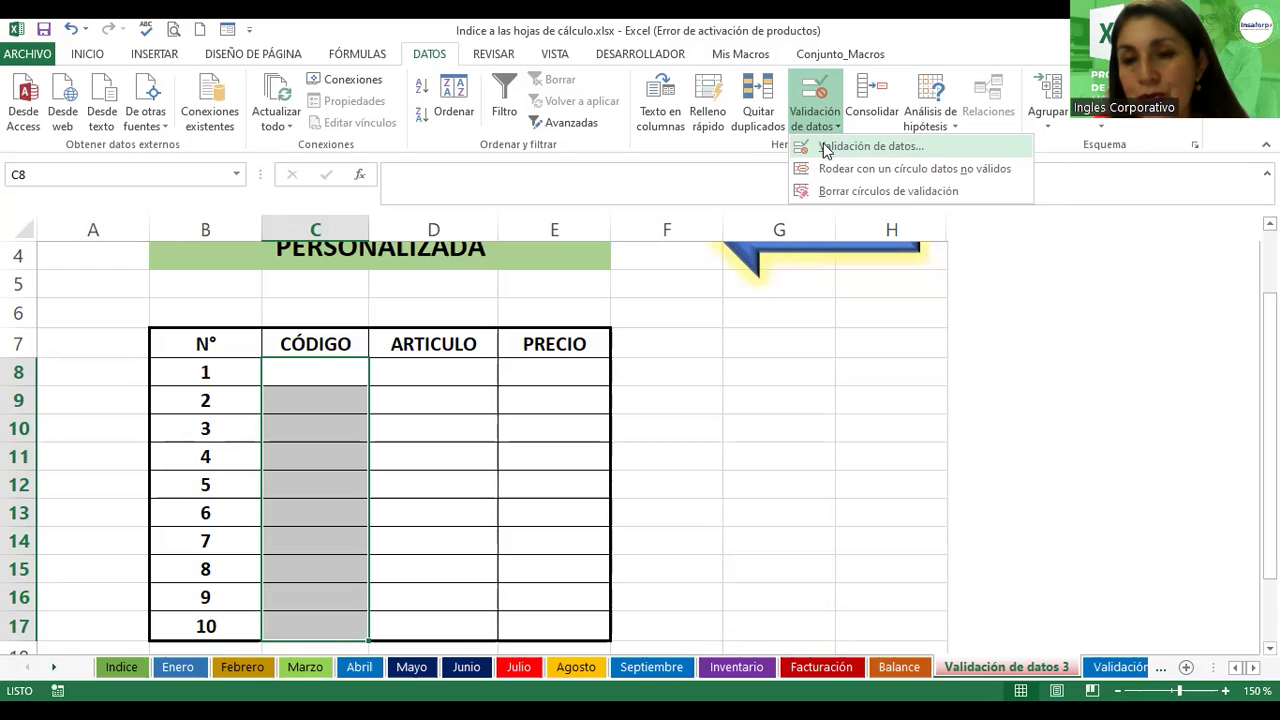
{"action": "left_click", "coordinate": [826, 151]}
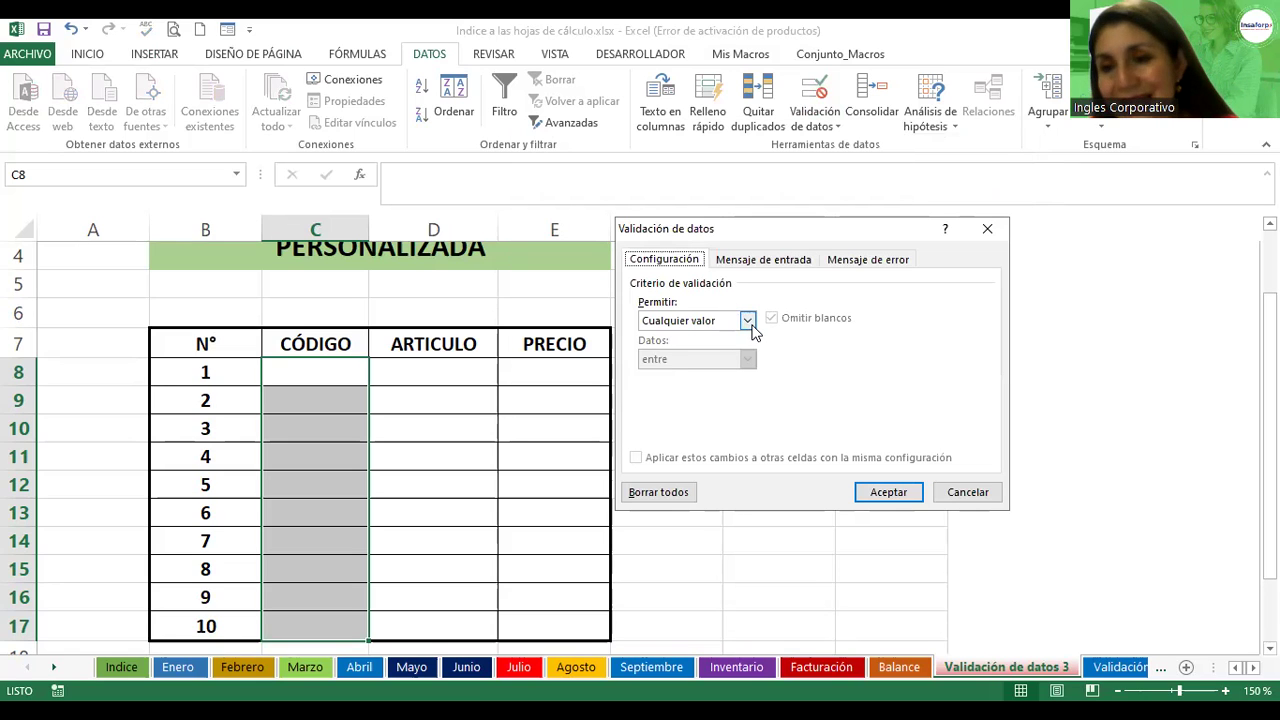
{"action": "left_click", "coordinate": [748, 321]}
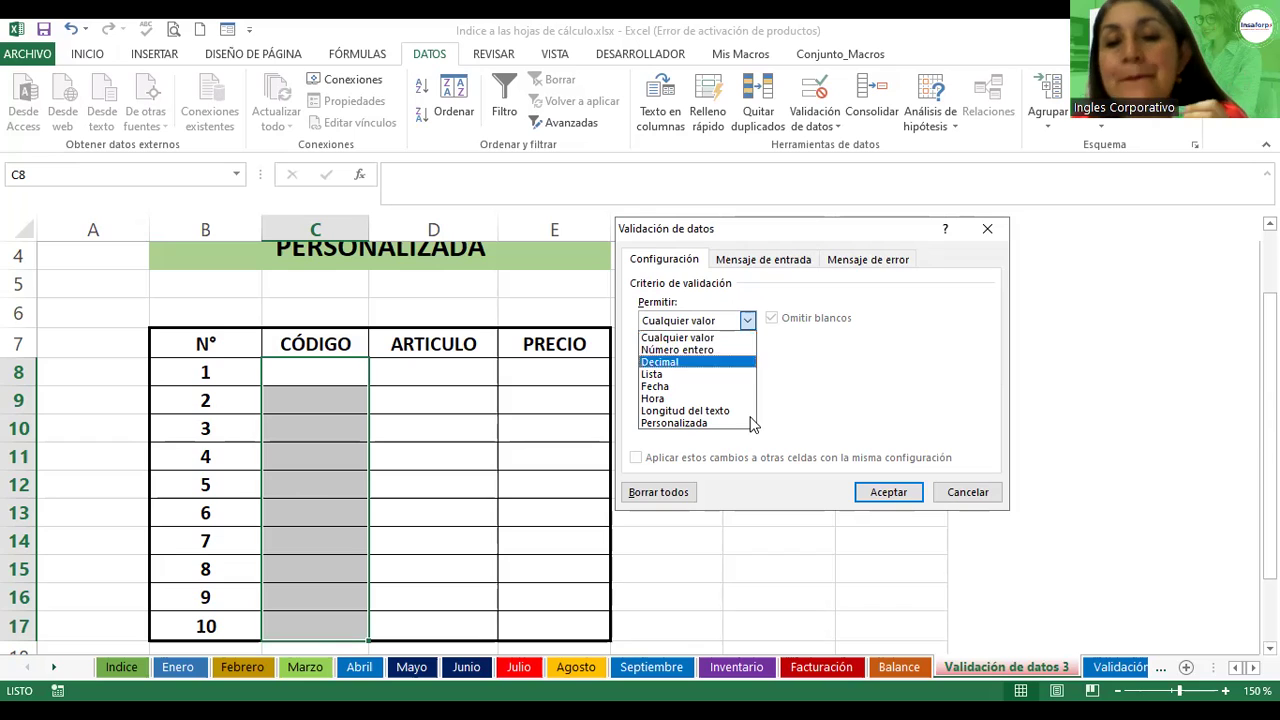
{"action": "left_click", "coordinate": [693, 424]}
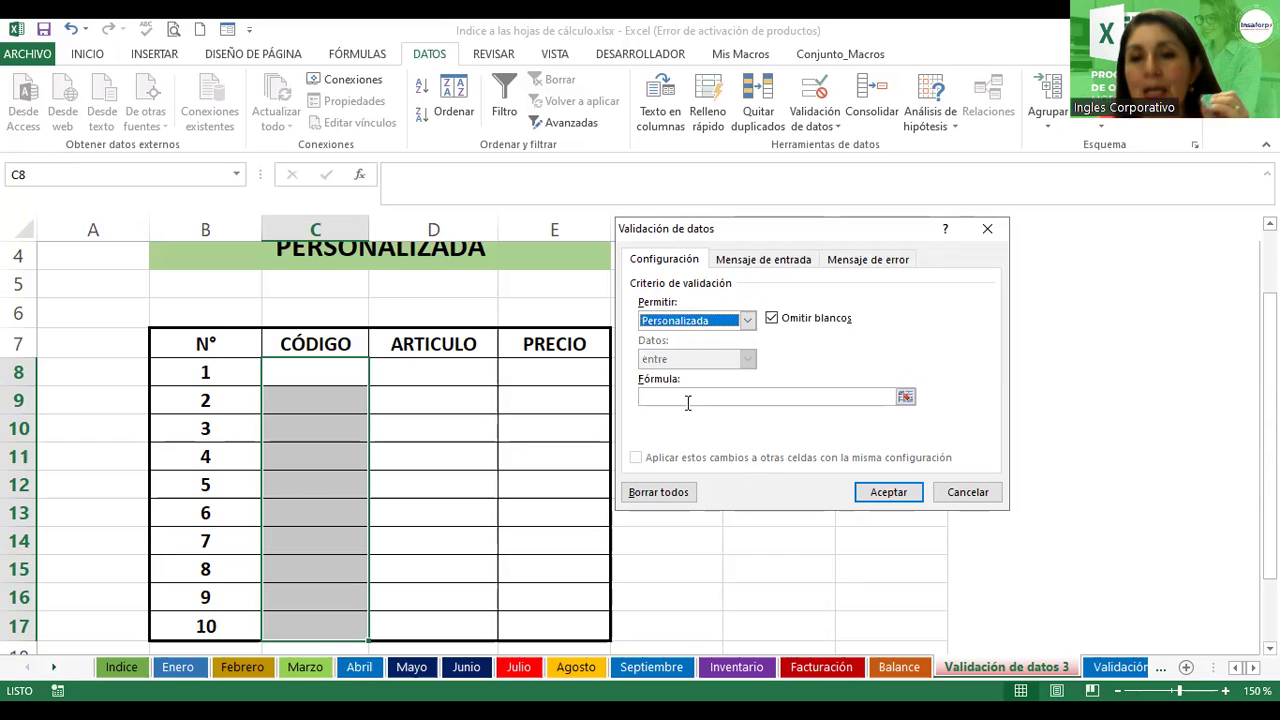
- Enter =contar.si(C8:C17;C8)=1 as the validation formula so that each code can occur only once
{"action": "left_click", "coordinate": [682, 397]}
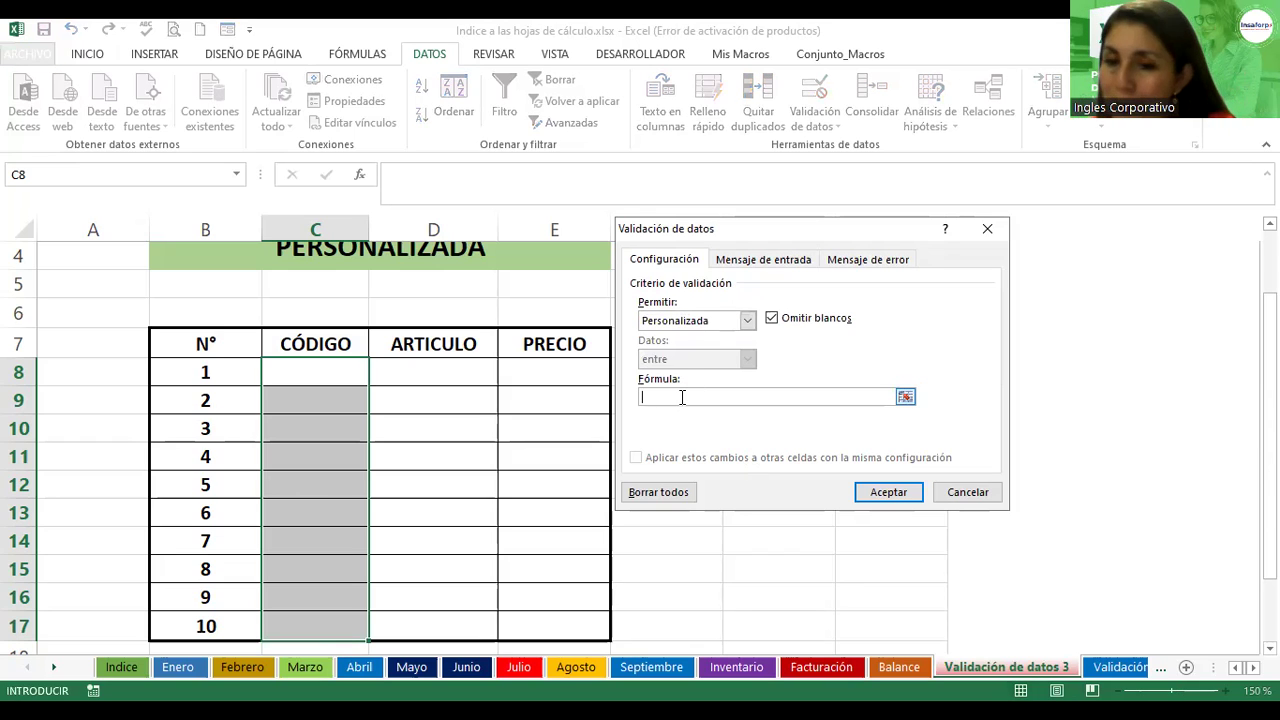
{"action": "type", "text": "=co"}
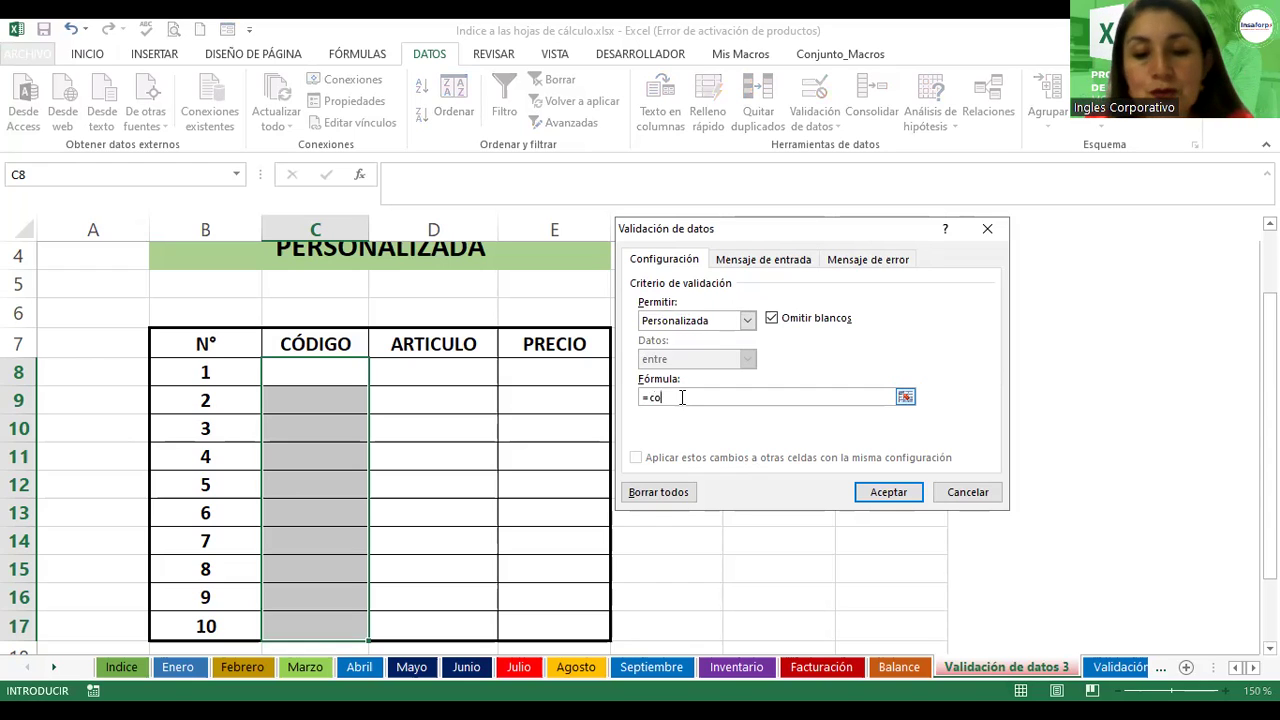
{"action": "type", "text": "ntar.si"}
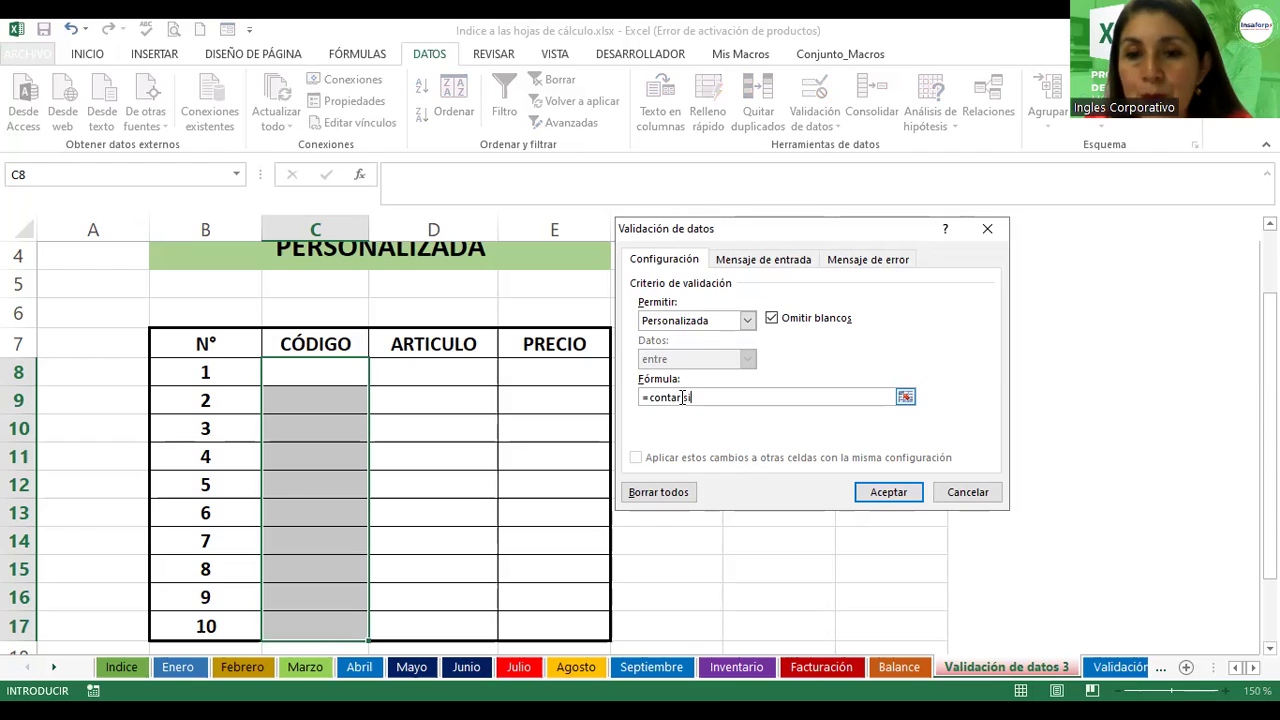
{"action": "type", "text": "("}
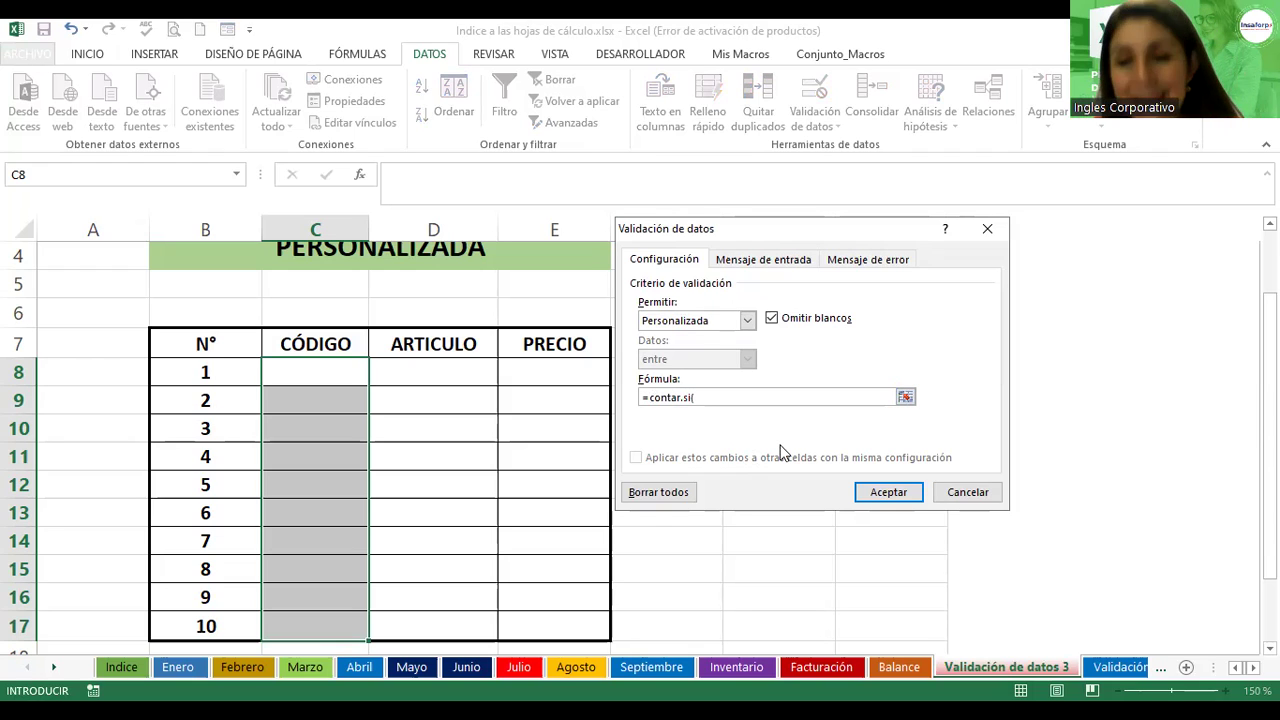
{"action": "key", "text": "BackSpace"}
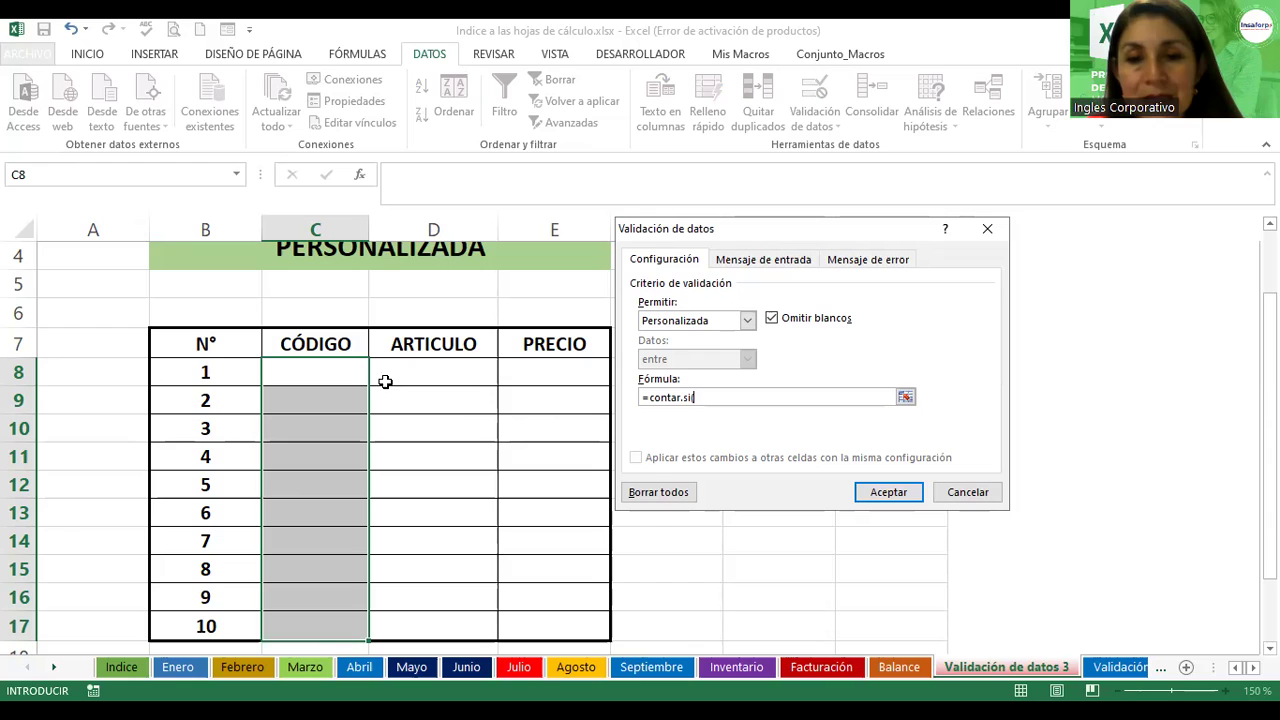
{"action": "left_click", "coordinate": [317, 372]}
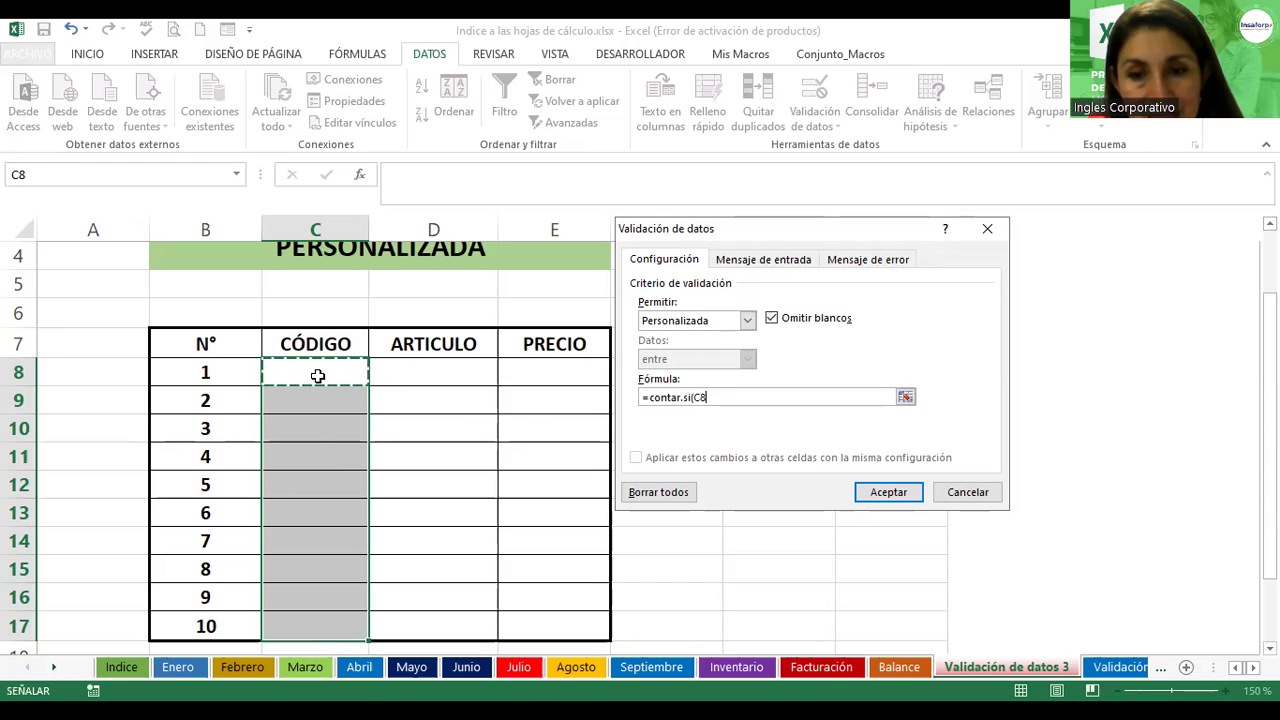
{"action": "left_click", "coordinate": [327, 625], "text": "shift"}
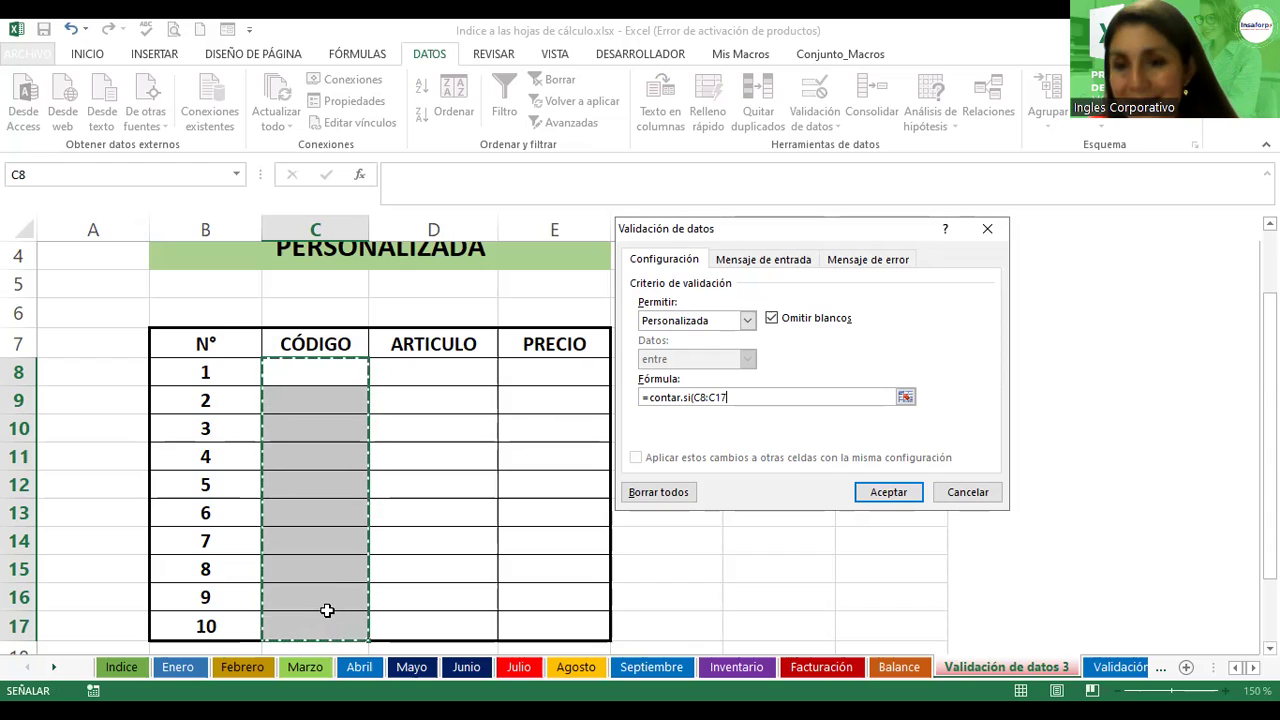
{"action": "type", "text": ";"}
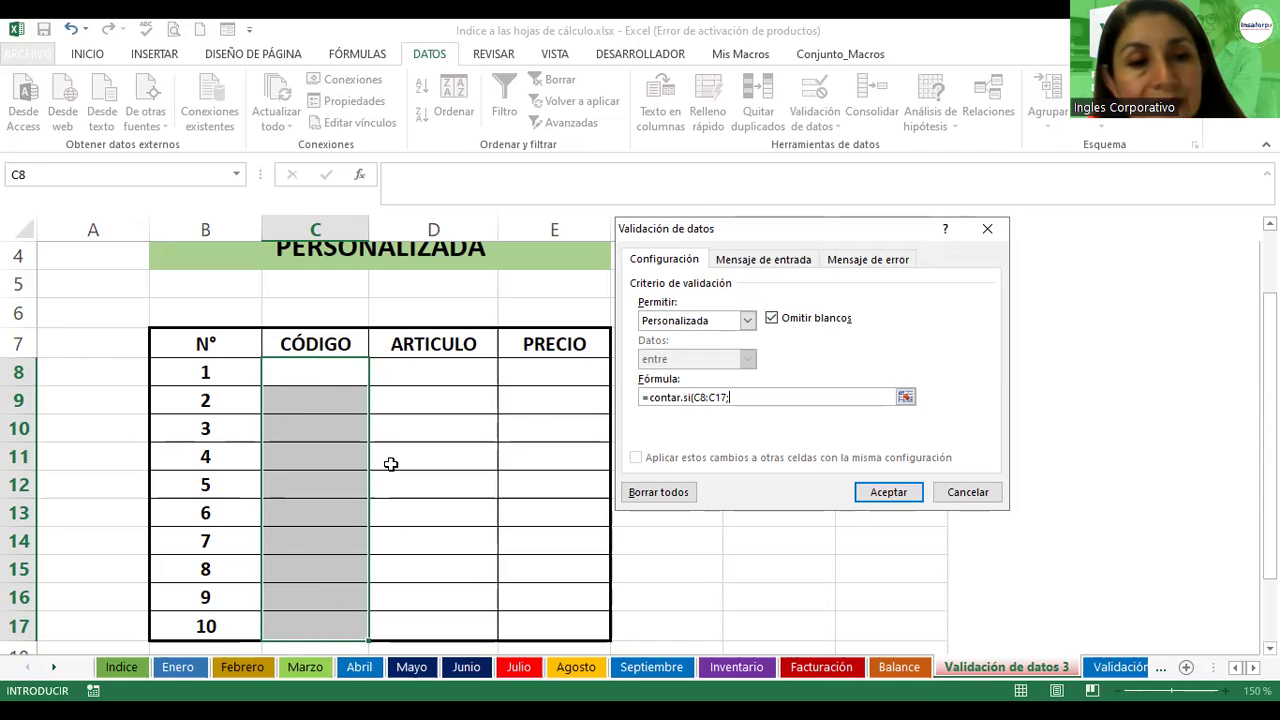
{"action": "left_click", "coordinate": [303, 371]}
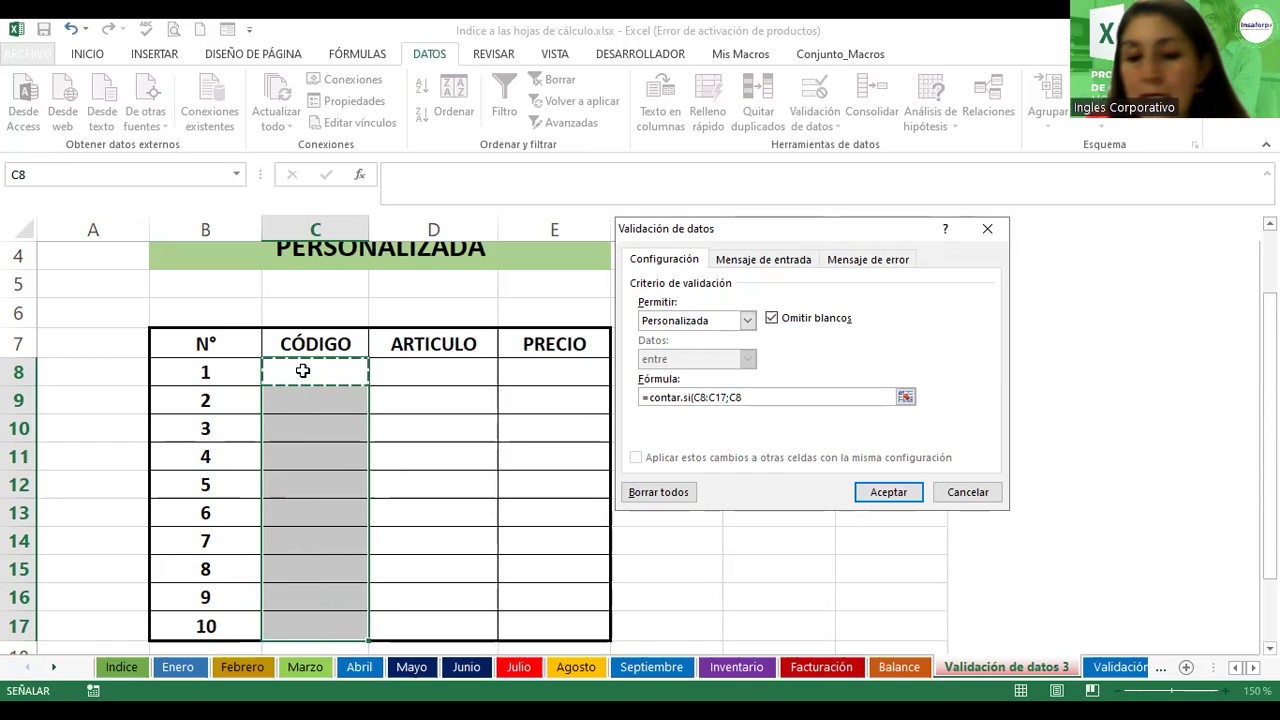
{"action": "type", "text": ")"}
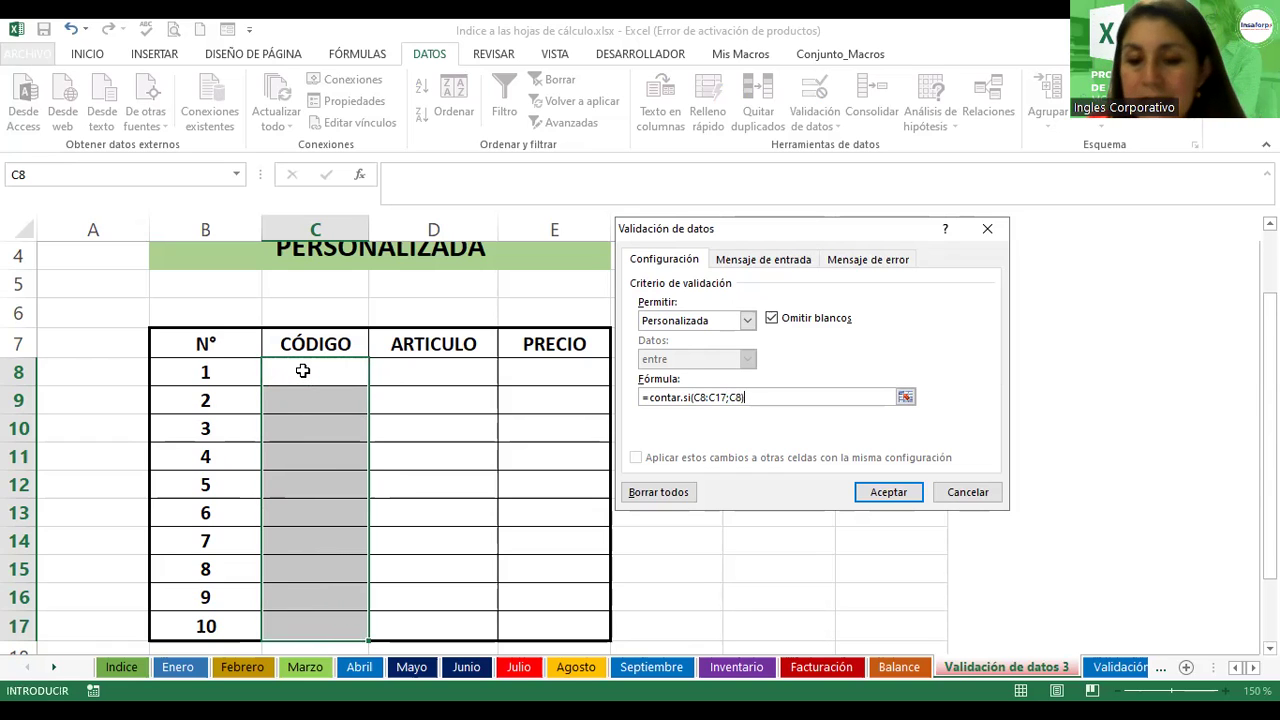
{"action": "type", "text": "=1"}
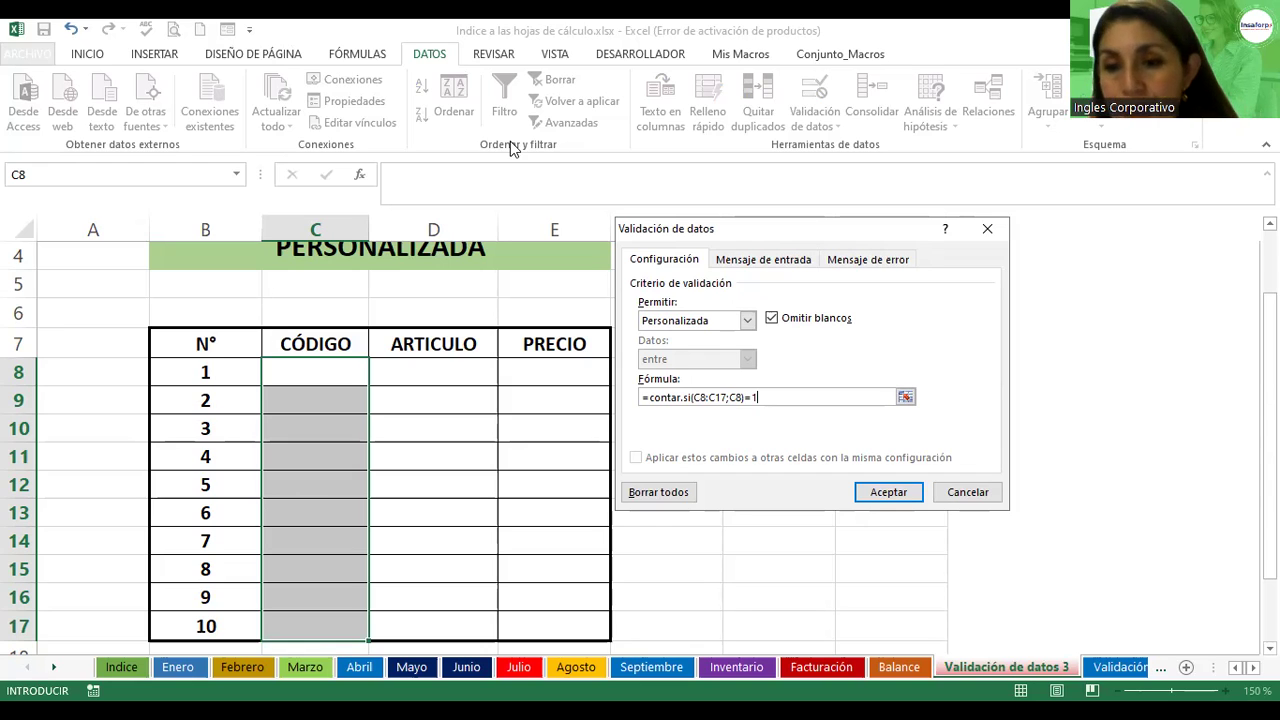
- Give the validation an error alert titled "Error de Código" with the message "El código ingreso ya existe, verificar."
{"action": "left_click", "coordinate": [877, 264]}
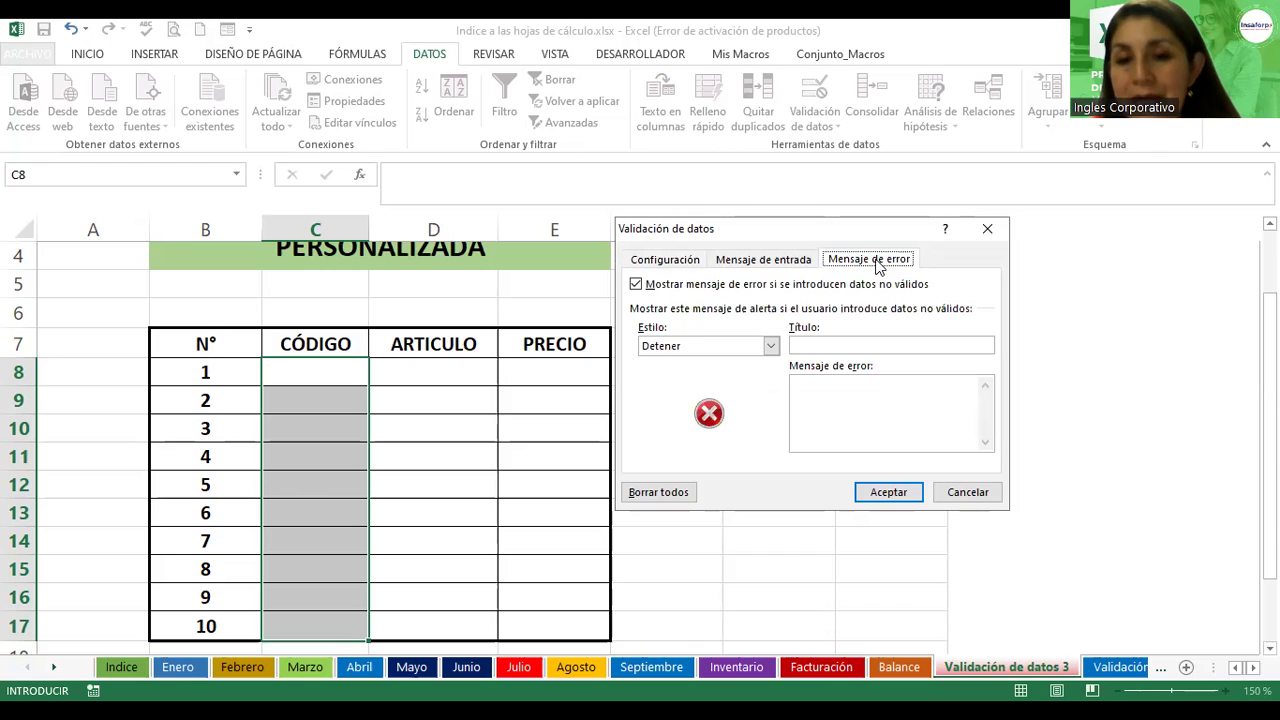
{"action": "left_click", "coordinate": [864, 343]}
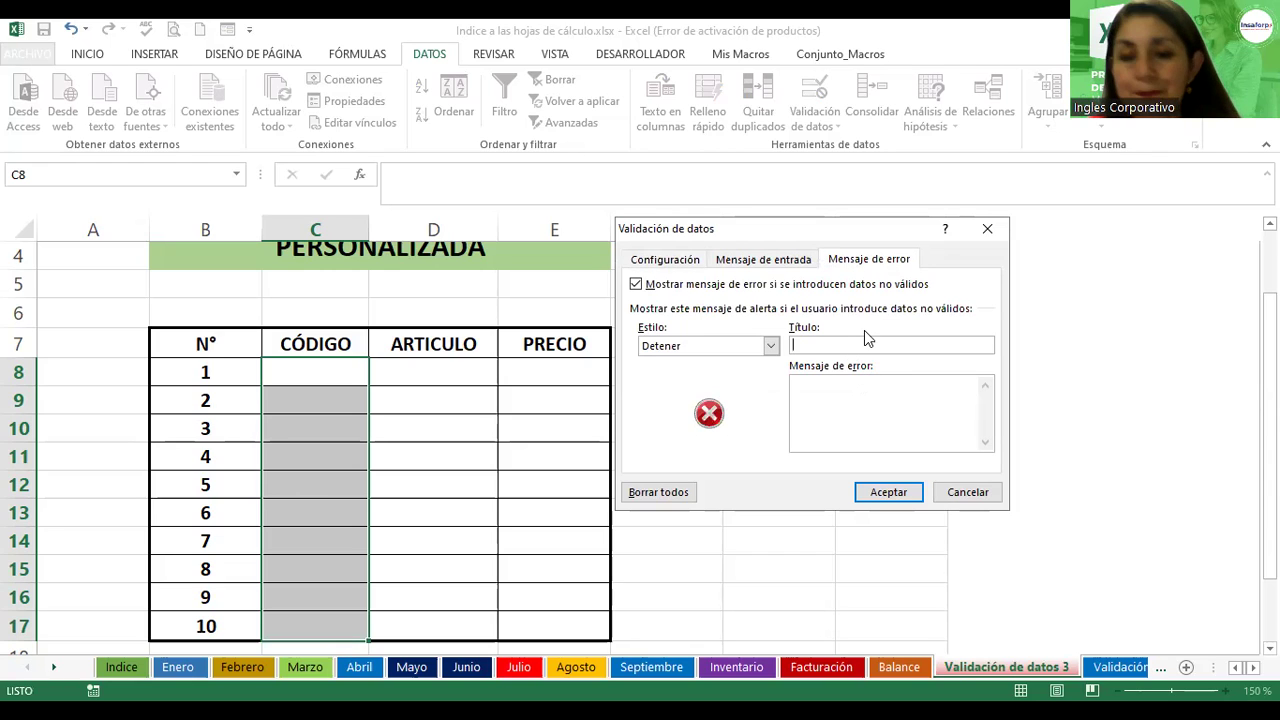
{"action": "type", "text": "Error de Código"}
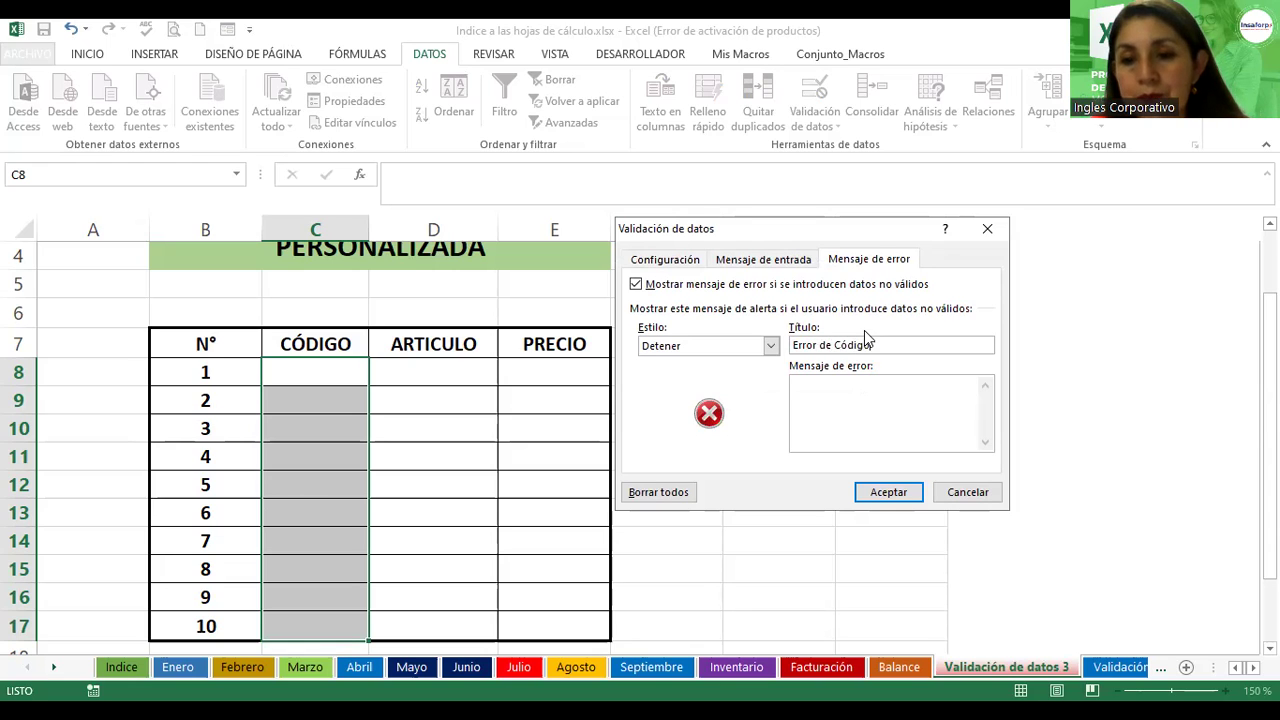
{"action": "key", "text": "Tab"}
{"action": "type", "text": "El co"}
{"action": "key", "text": "BackSpace"}
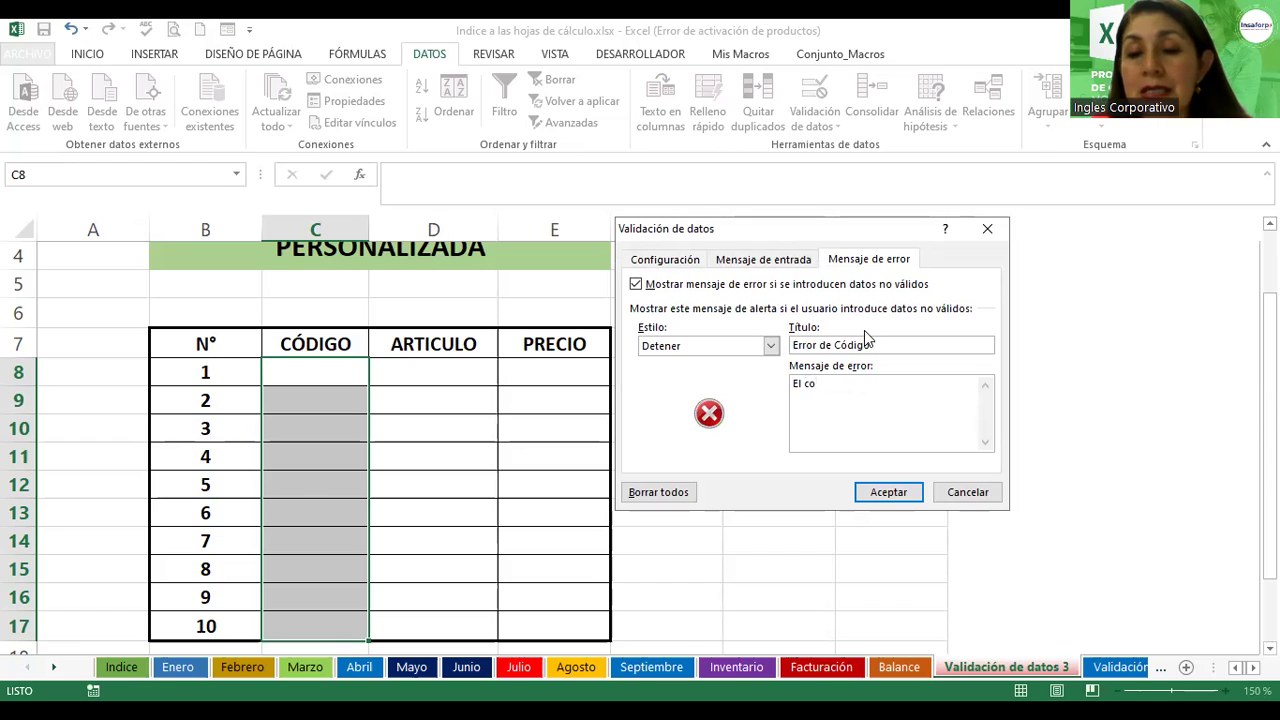
{"action": "type", "text": "ódig"}
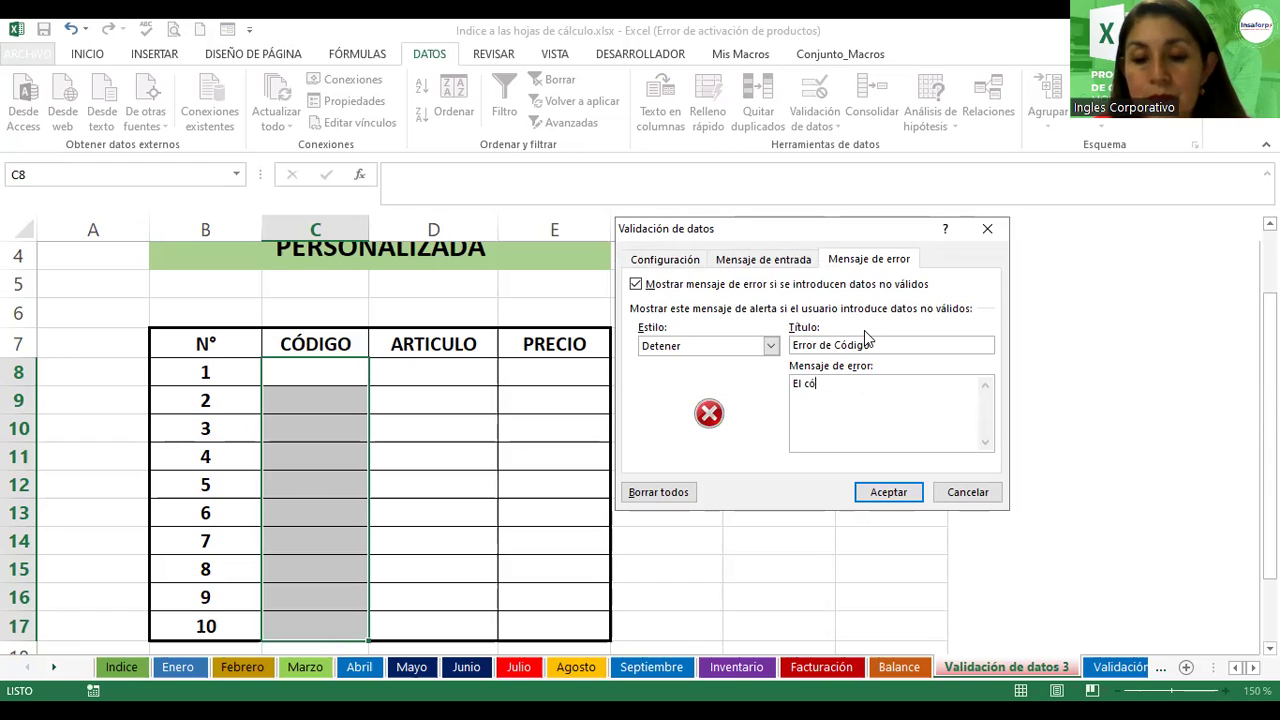
{"action": "key", "text": "BackSpace"}
{"action": "key", "text": "BackSpace"}
{"action": "type", "text": "igo ingreso "}
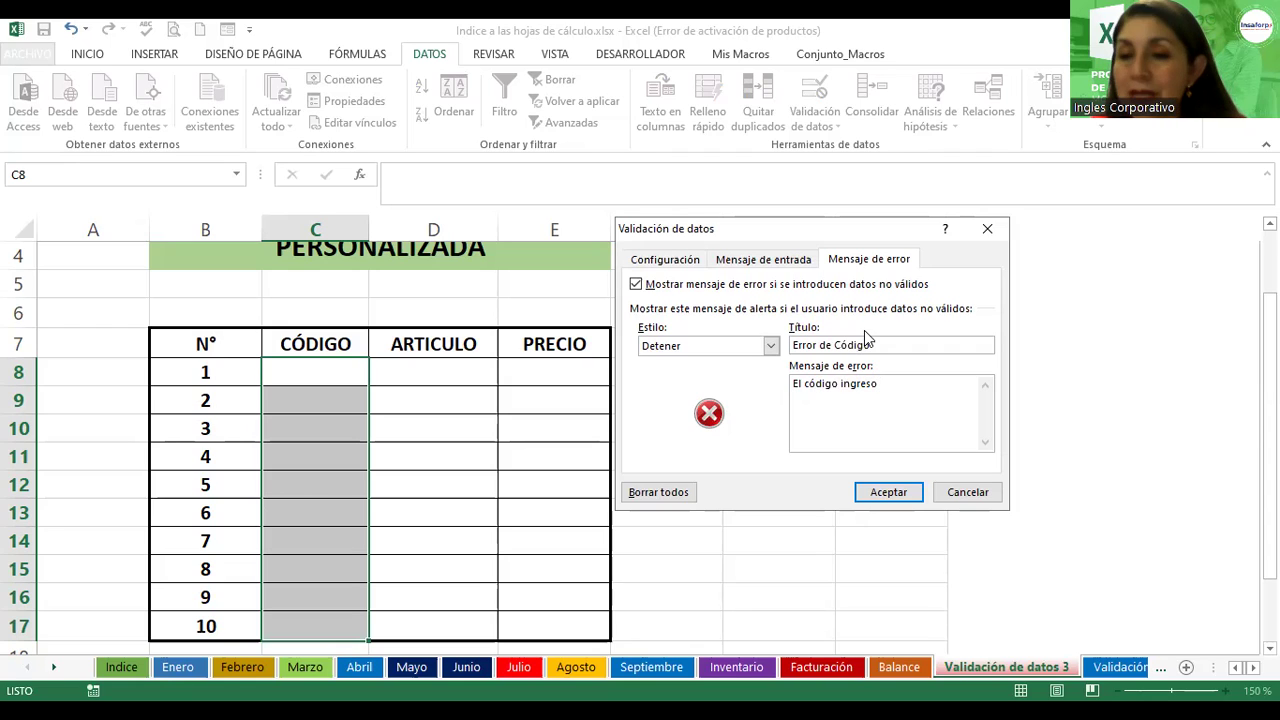
{"action": "type", "text": "ya existe"}
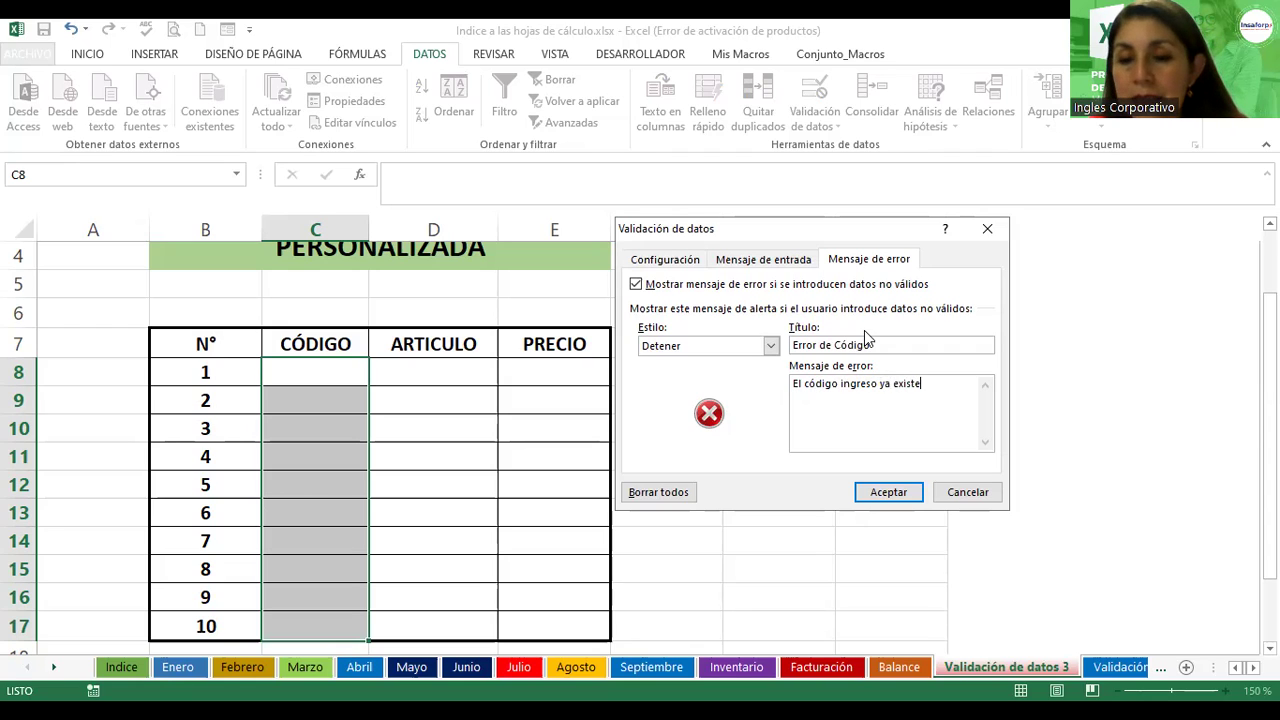
{"action": "type", "text": ", verificar."}
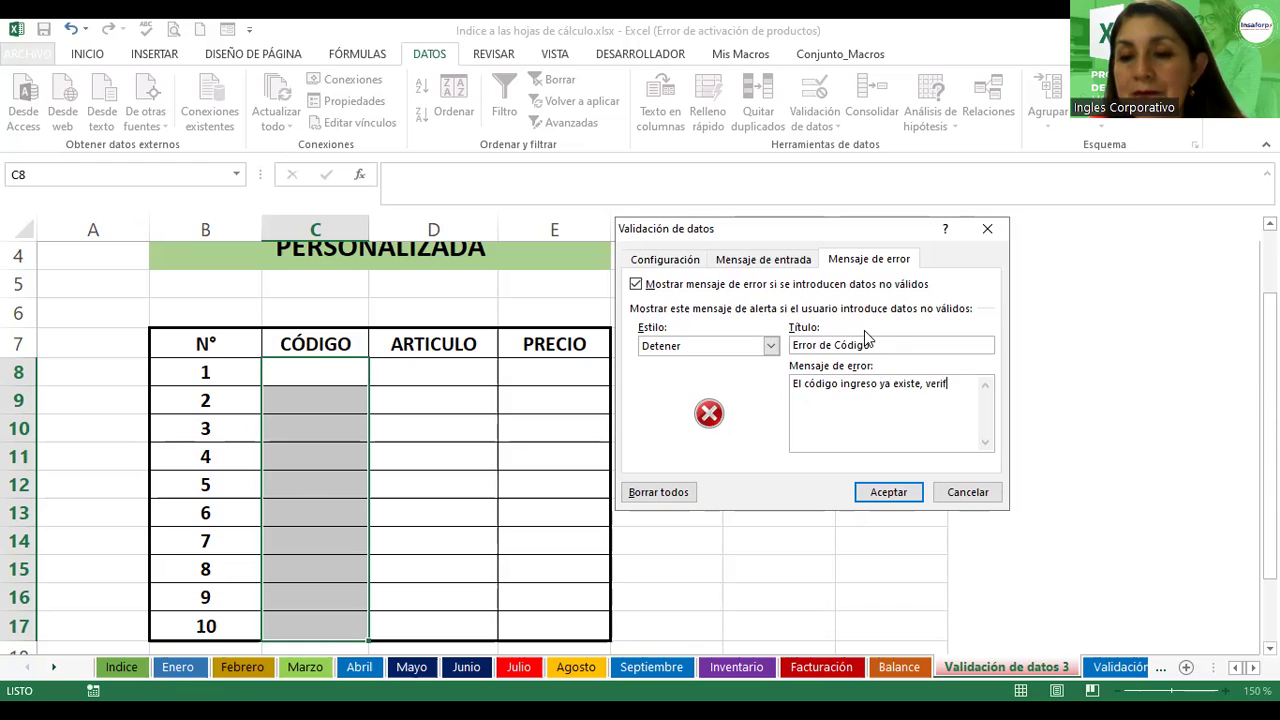
- Review the validation formula and error alert, and apply the rule to the CÓDIGO cells
{"action": "left_click", "coordinate": [690, 260]}
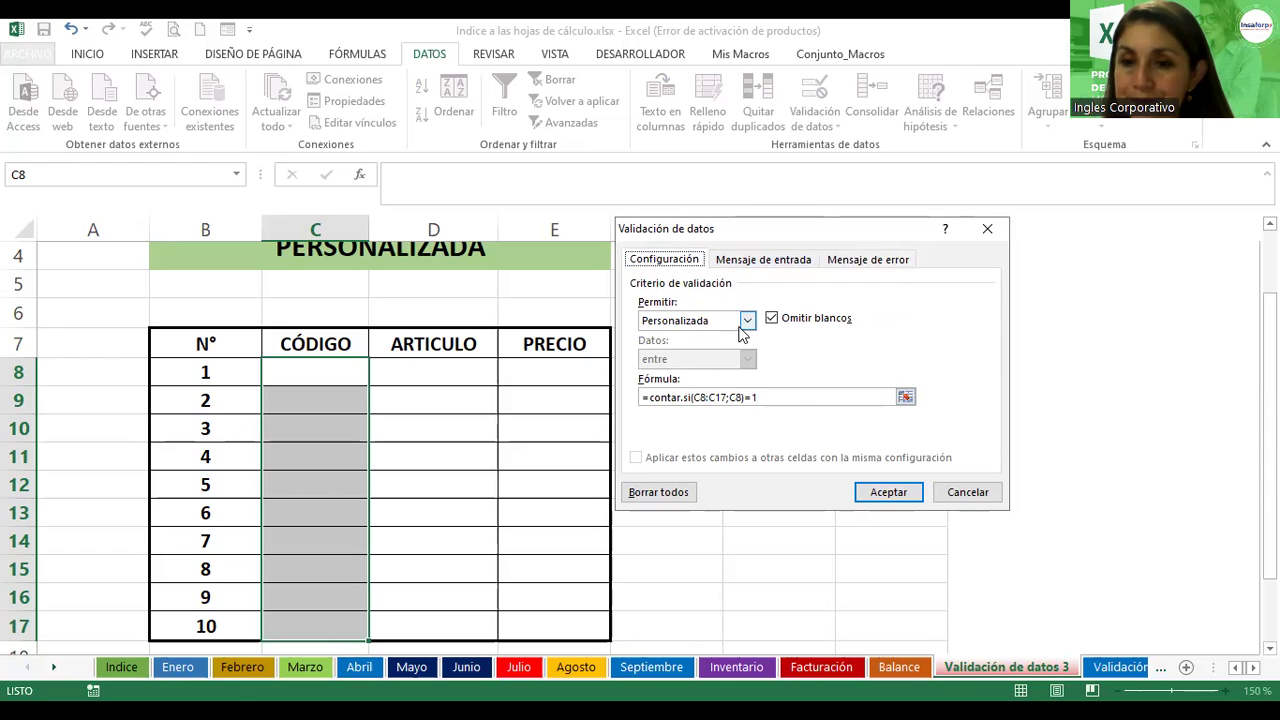
{"action": "left_click", "coordinate": [877, 259]}
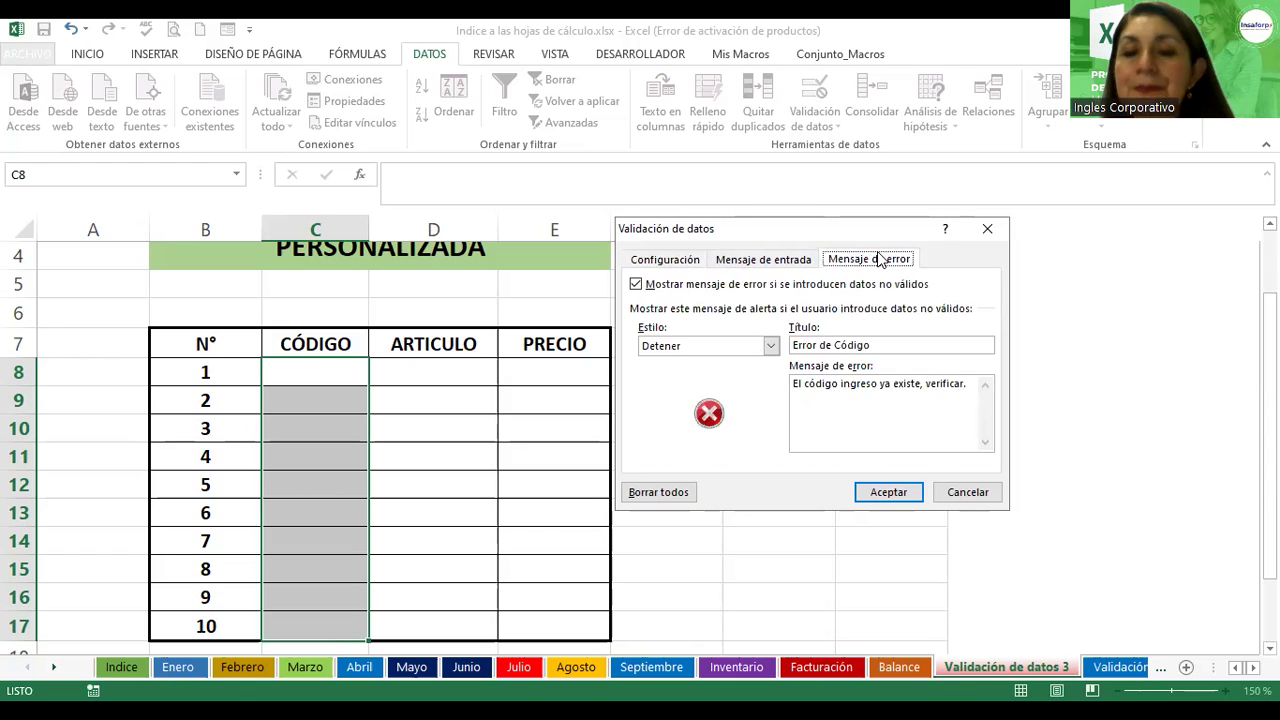
{"action": "left_click", "coordinate": [887, 491]}
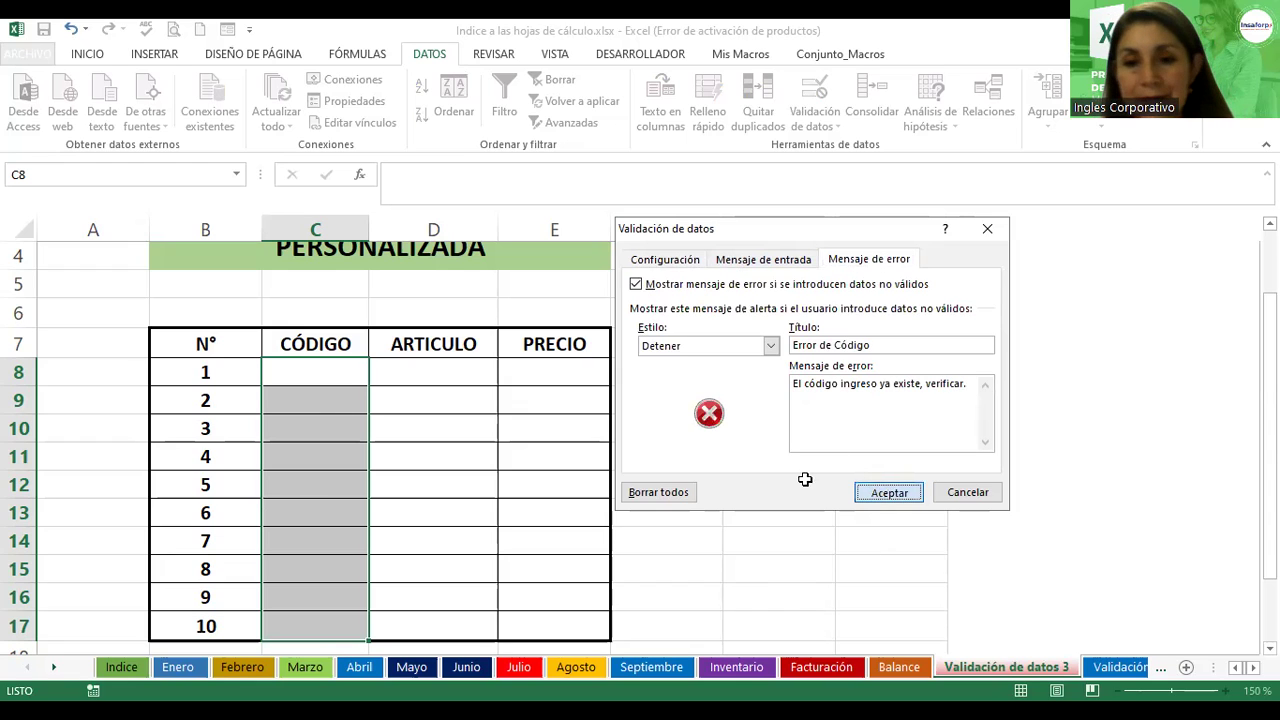
- Enter the codes 10101 in C8 and 10102 in C9 of the CÓDIGO column
{"action": "left_click", "coordinate": [325, 383]}
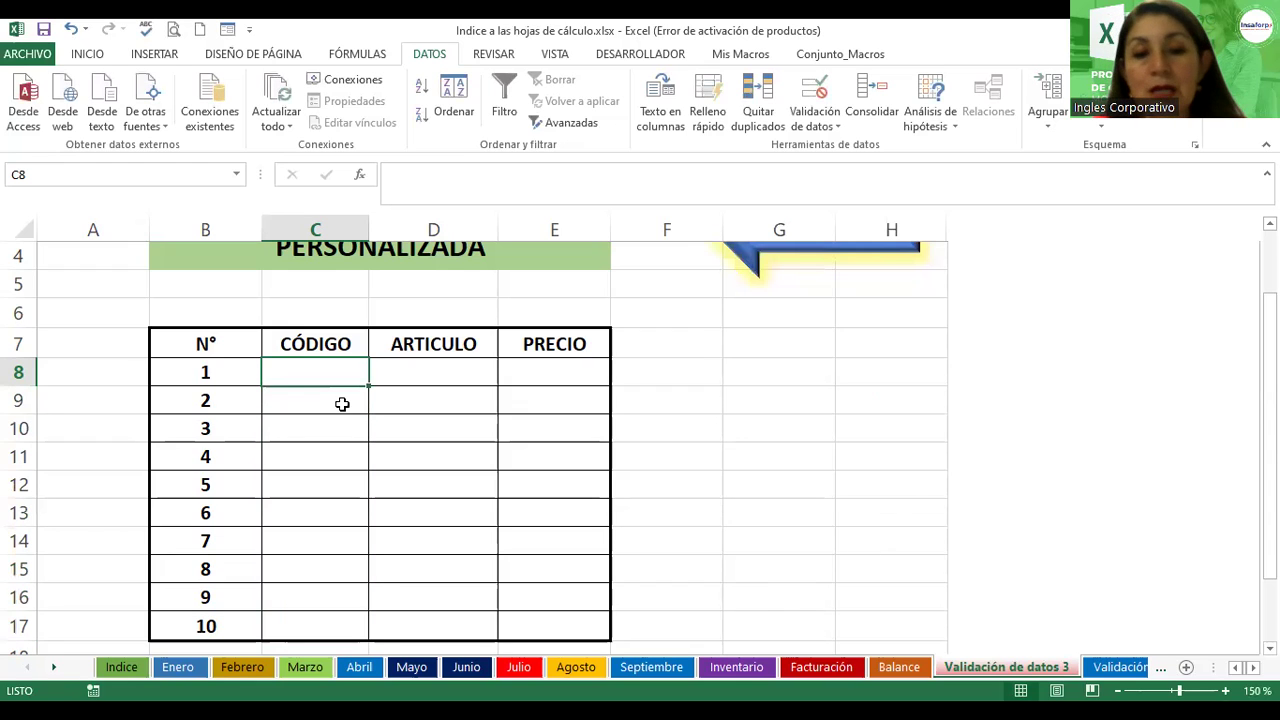
{"action": "type", "text": "10101"}
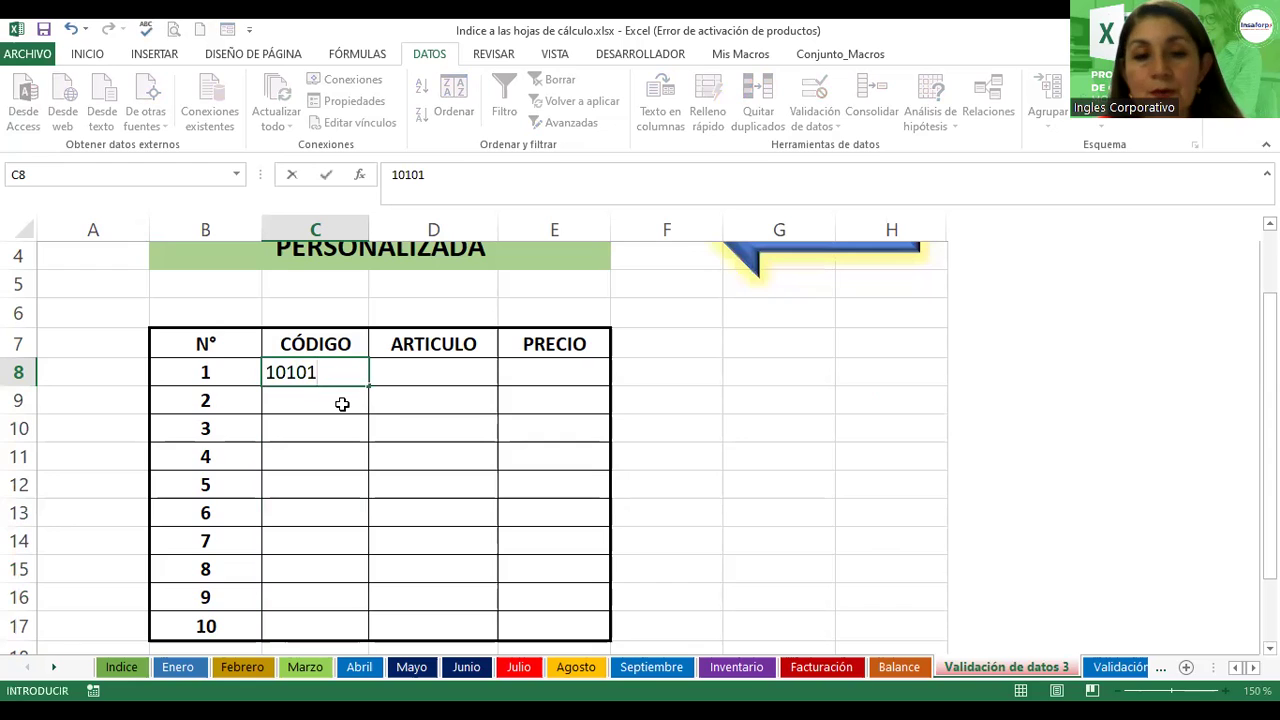
{"action": "key", "text": "Return"}
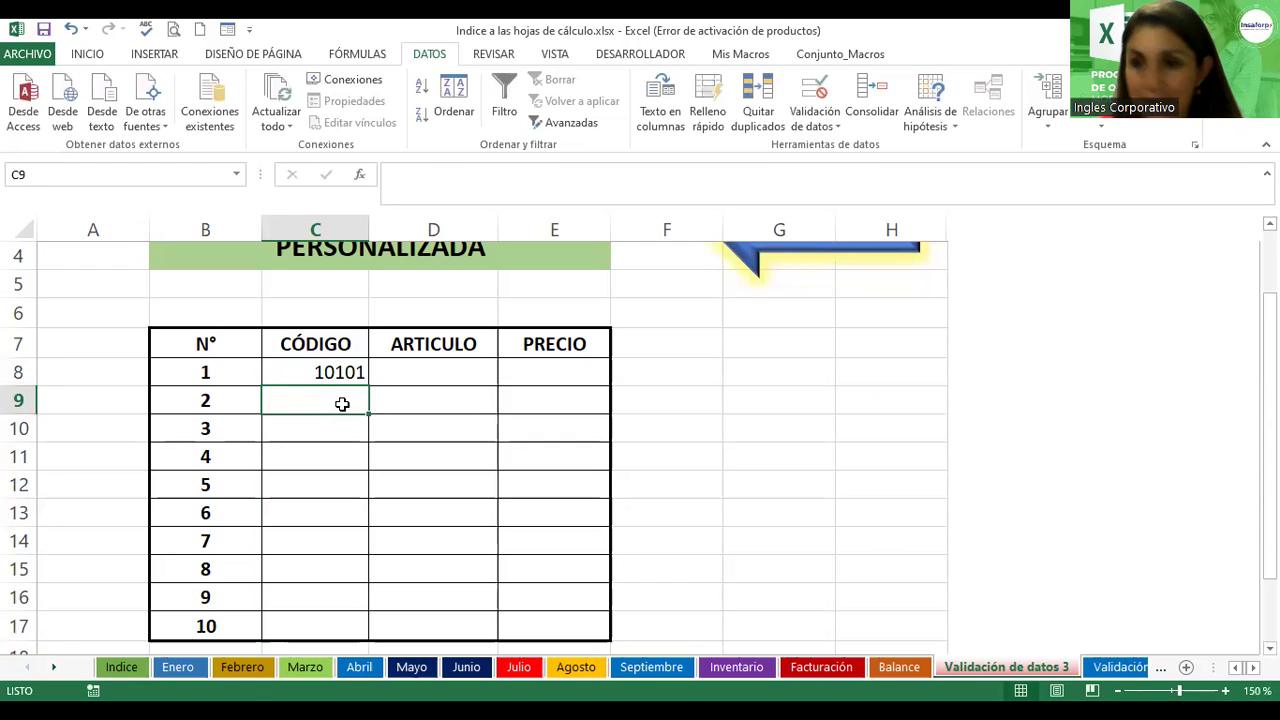
{"action": "type", "text": "10"}
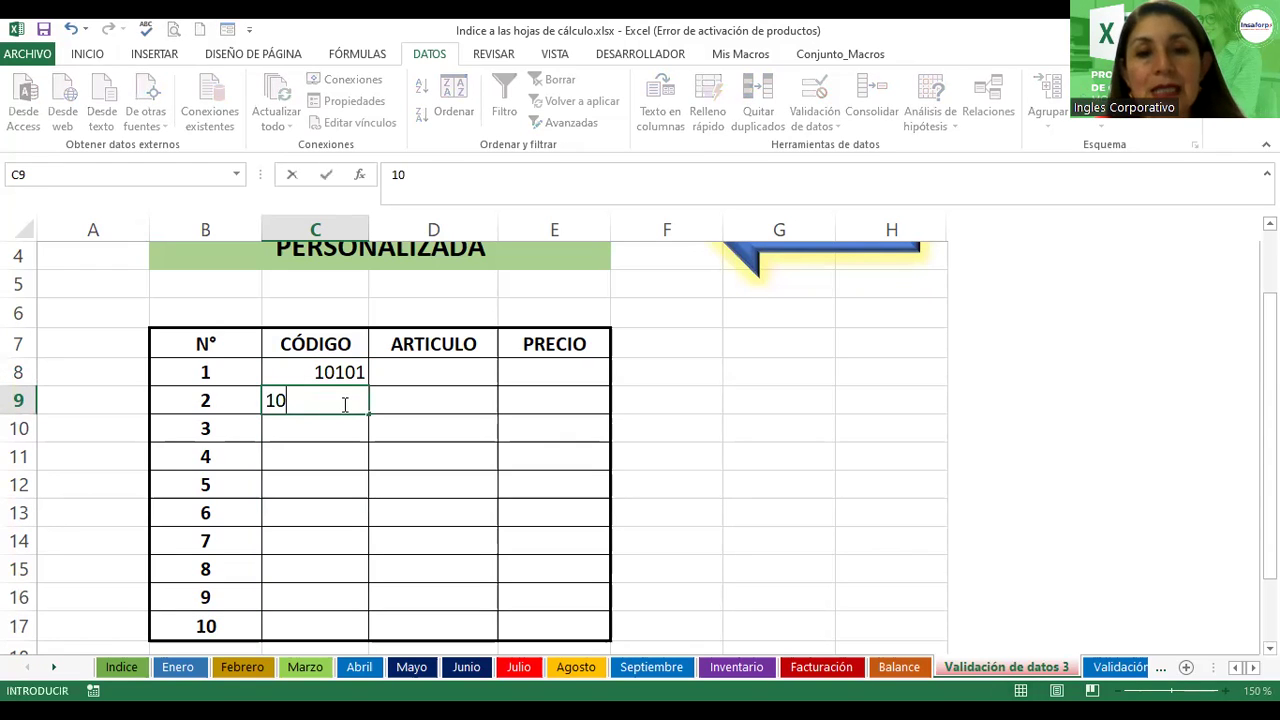
{"action": "type", "text": "102"}
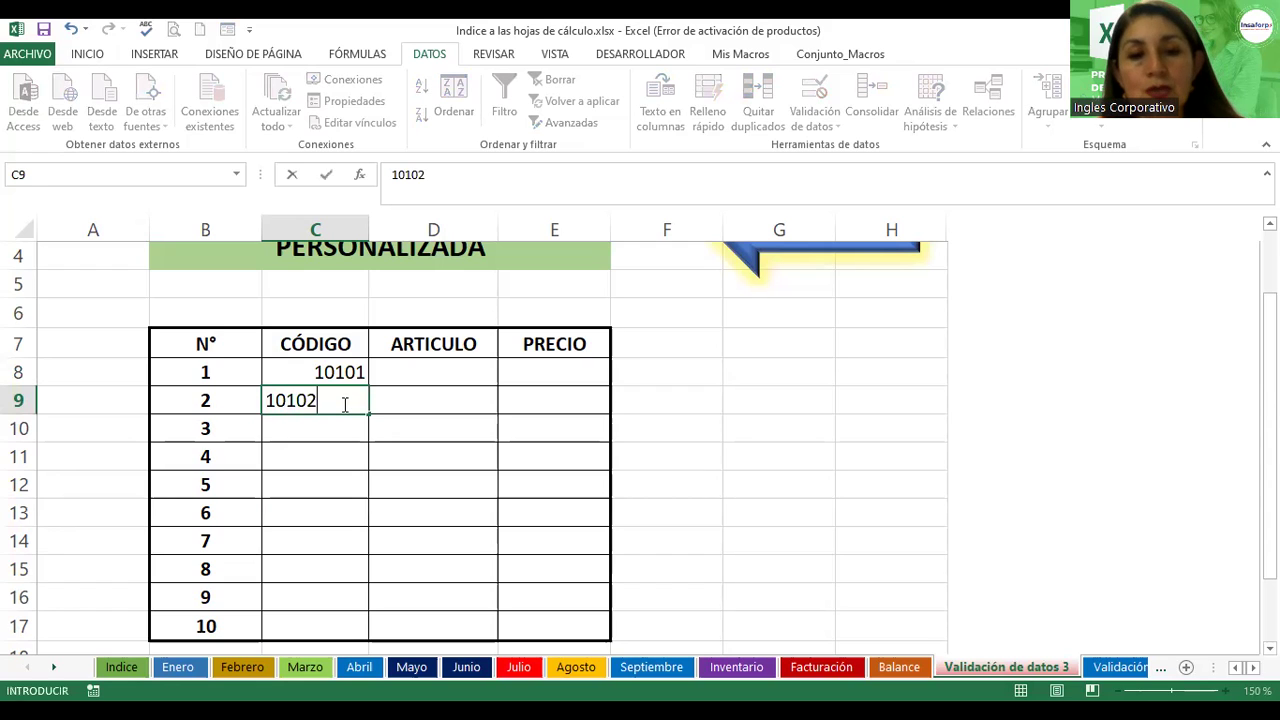
{"action": "key", "text": "Return"}
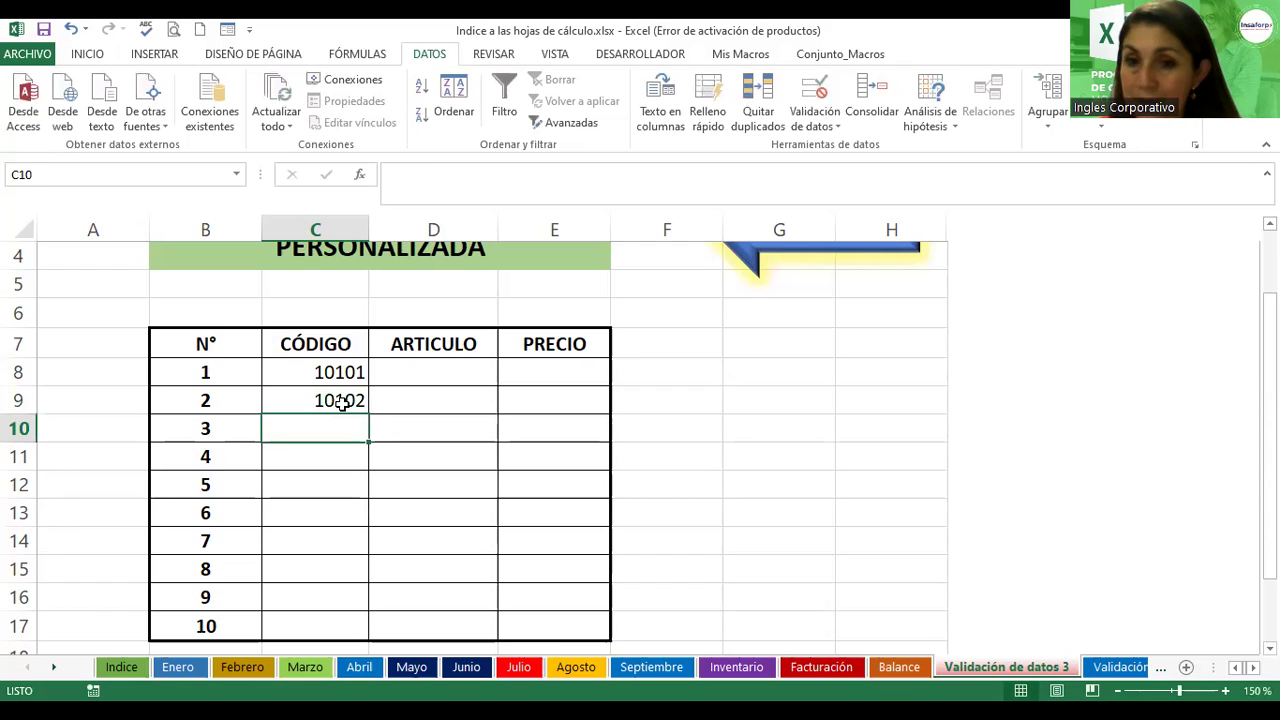
- Test the validation by entering the duplicate code 10101 in C10
{"action": "type", "text": "10101"}
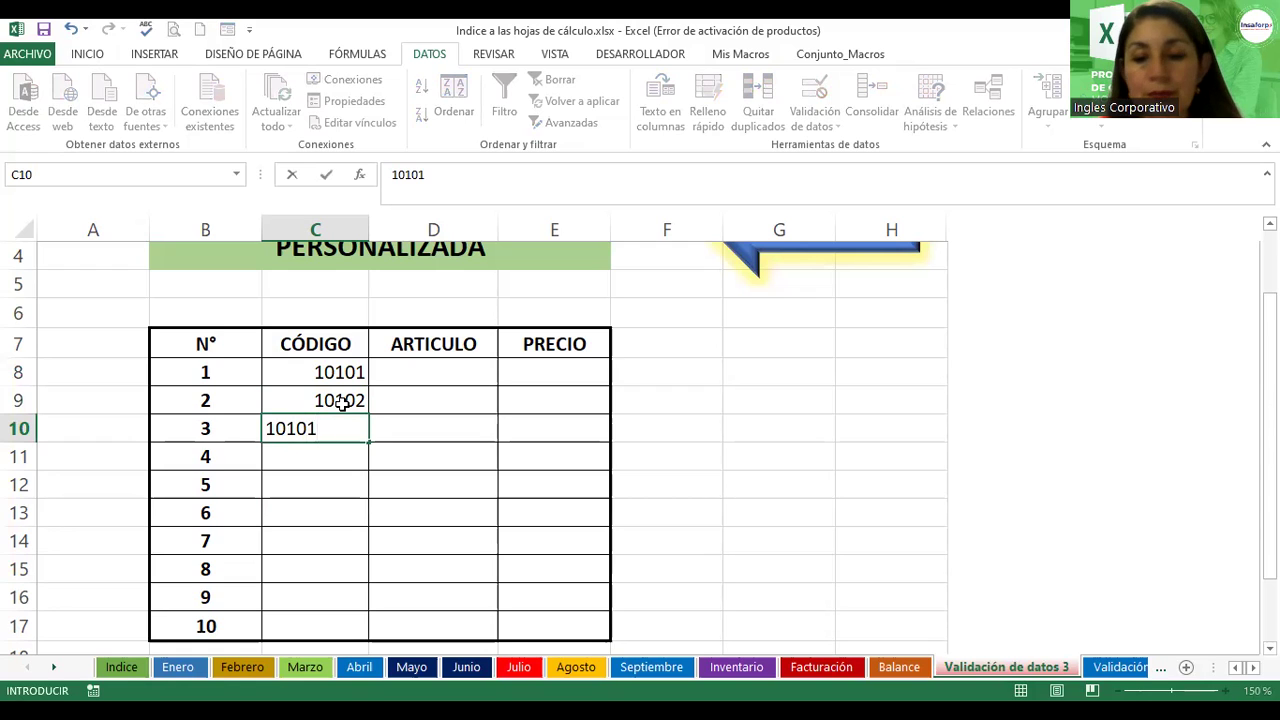
{"action": "key", "text": "Return"}
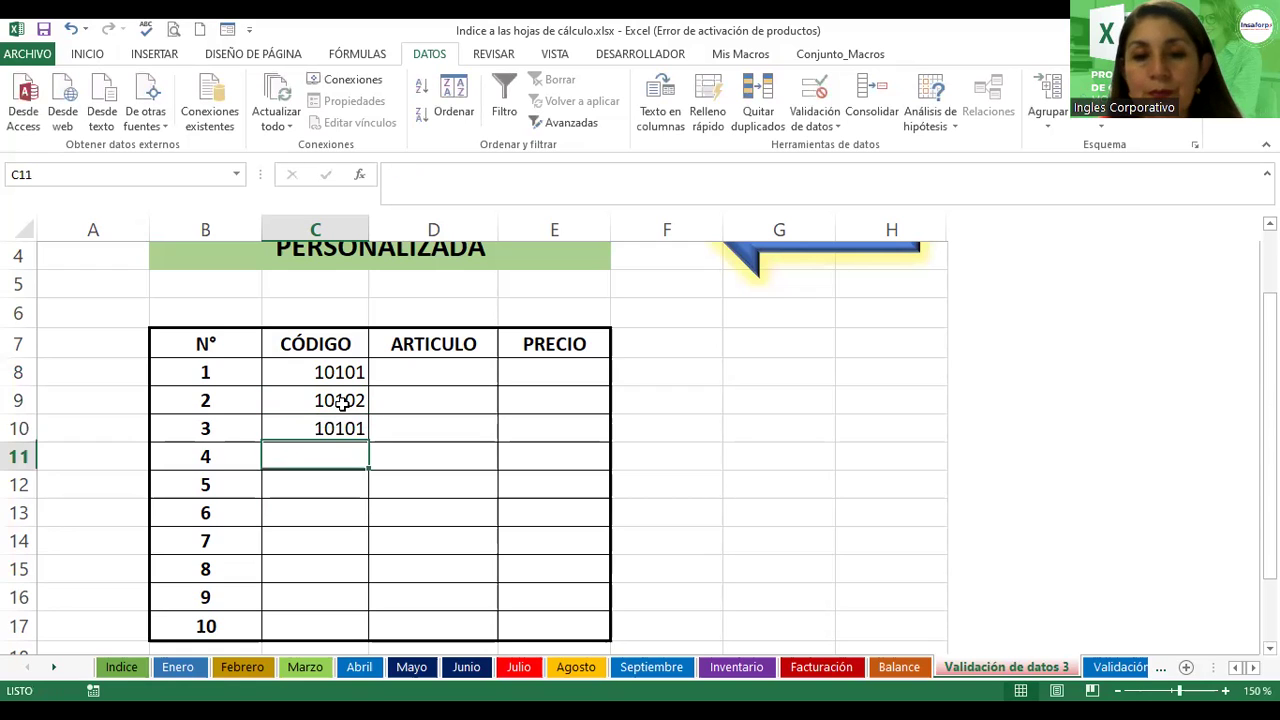
{"action": "left_click", "coordinate": [360, 421]}
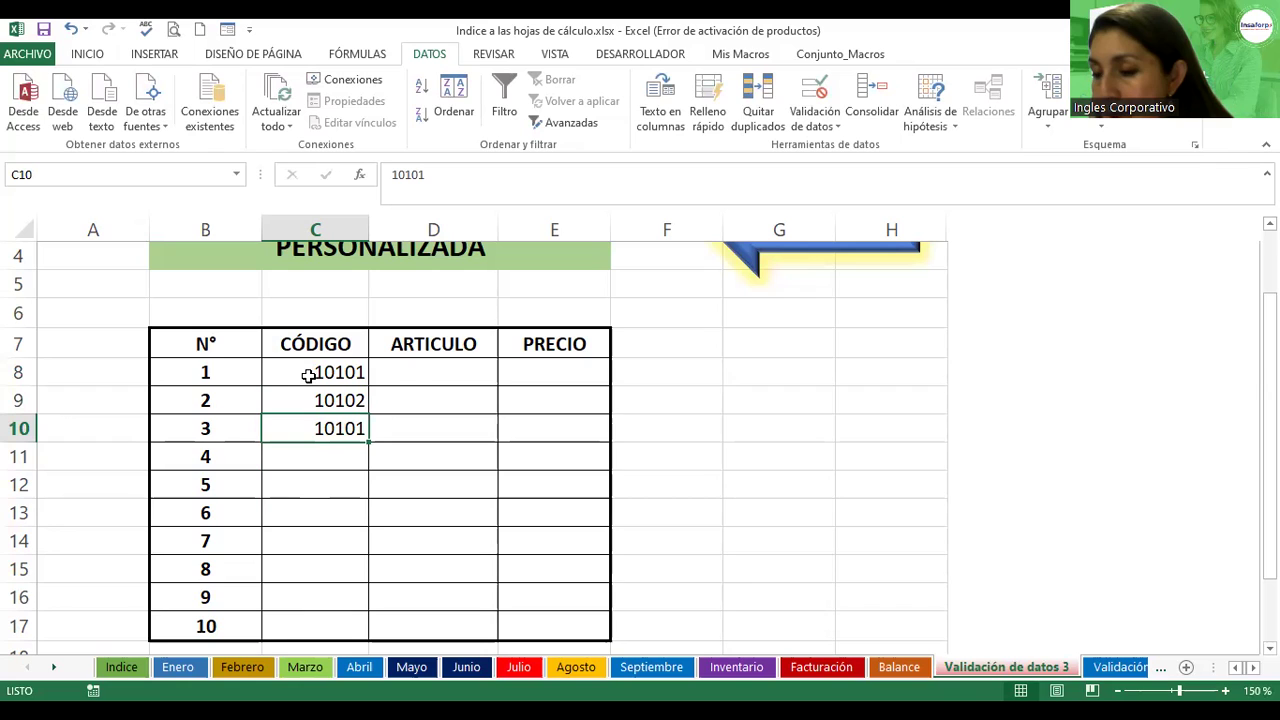
- Edit the validation of C8:C17 so that the formula's counting range is the absolute reference $C$8:$C$17
{"action": "left_click_drag", "start_coordinate": [308, 374], "coordinate": [304, 622]}
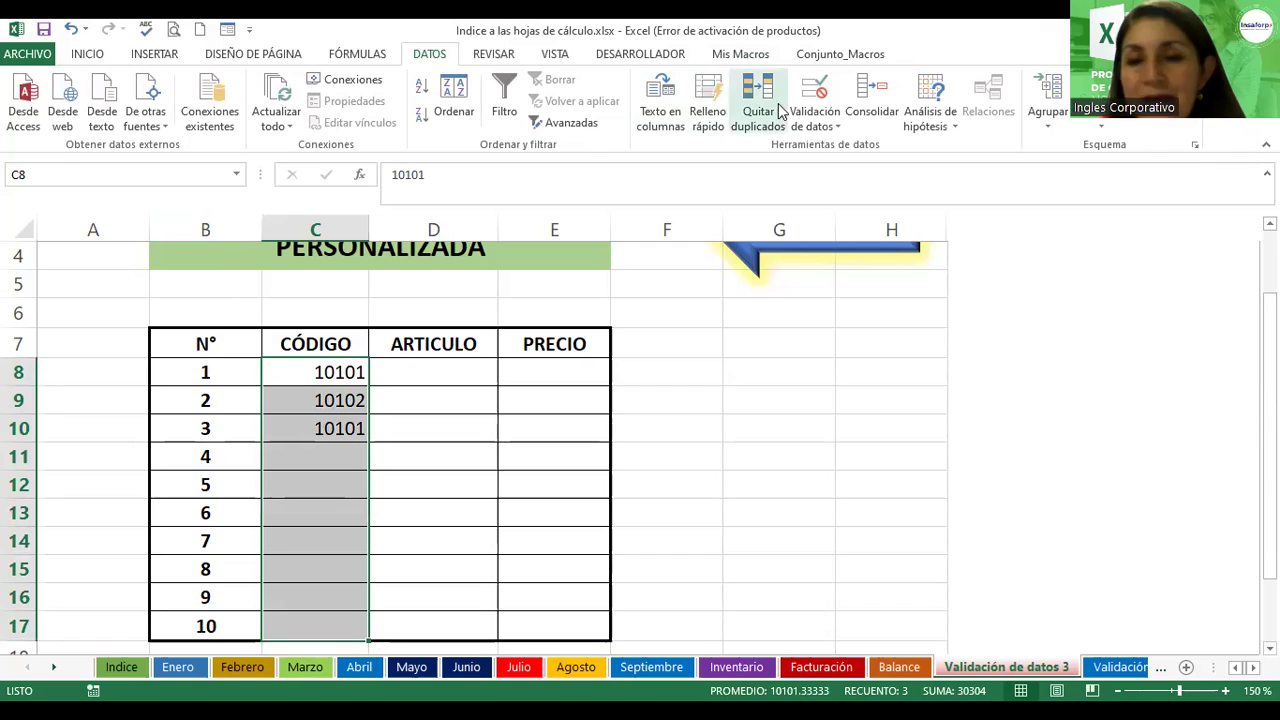
{"action": "left_click", "coordinate": [820, 128]}
{"action": "left_click", "coordinate": [843, 145]}
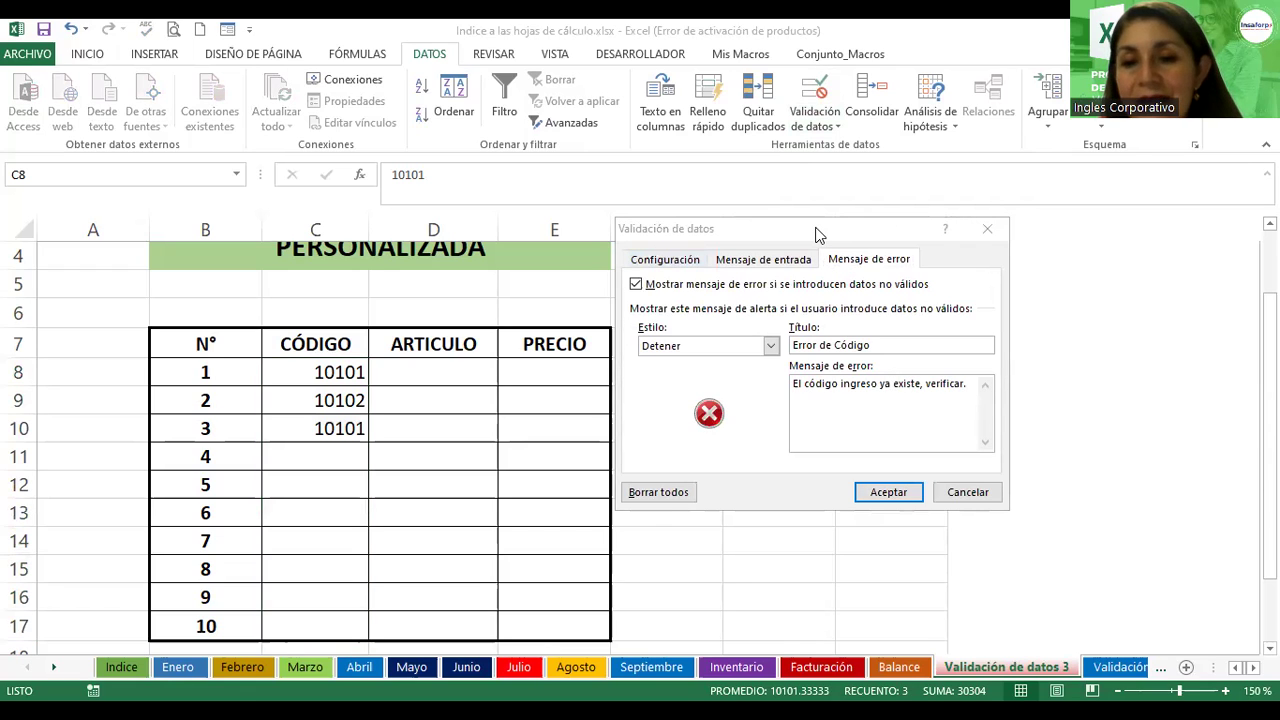
{"action": "left_click", "coordinate": [659, 259]}
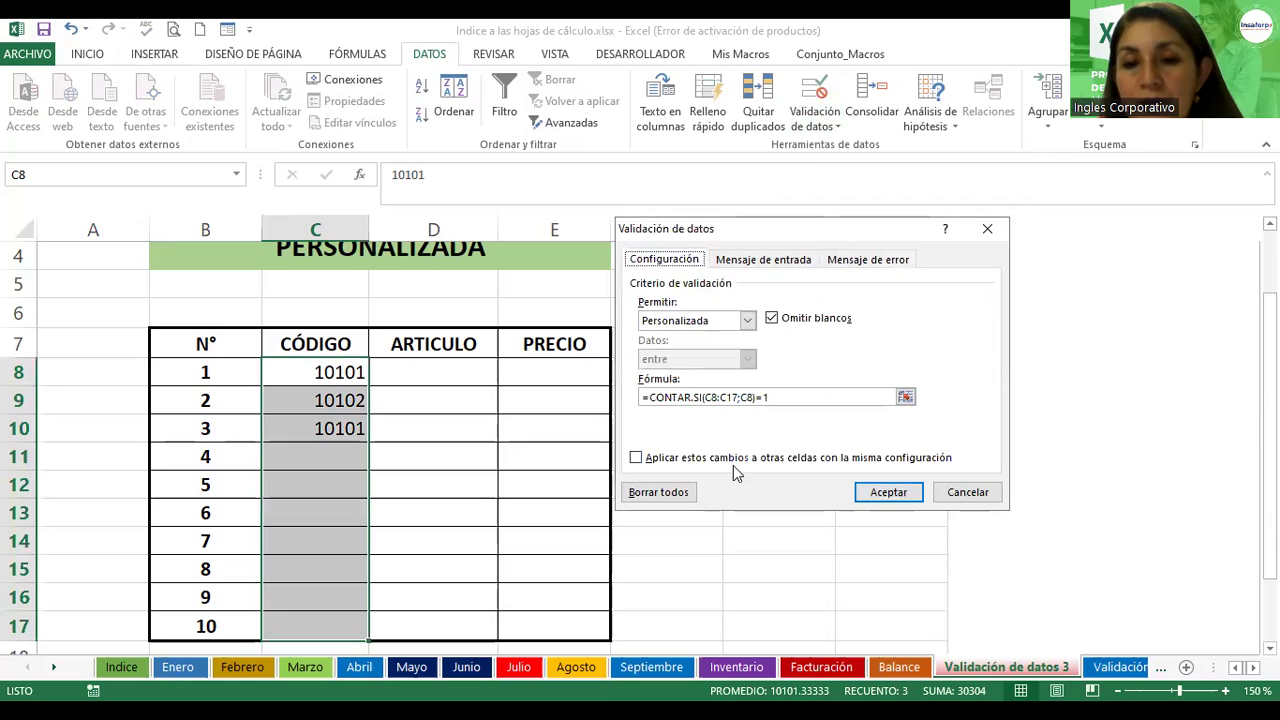
{"action": "left_click", "coordinate": [712, 398]}
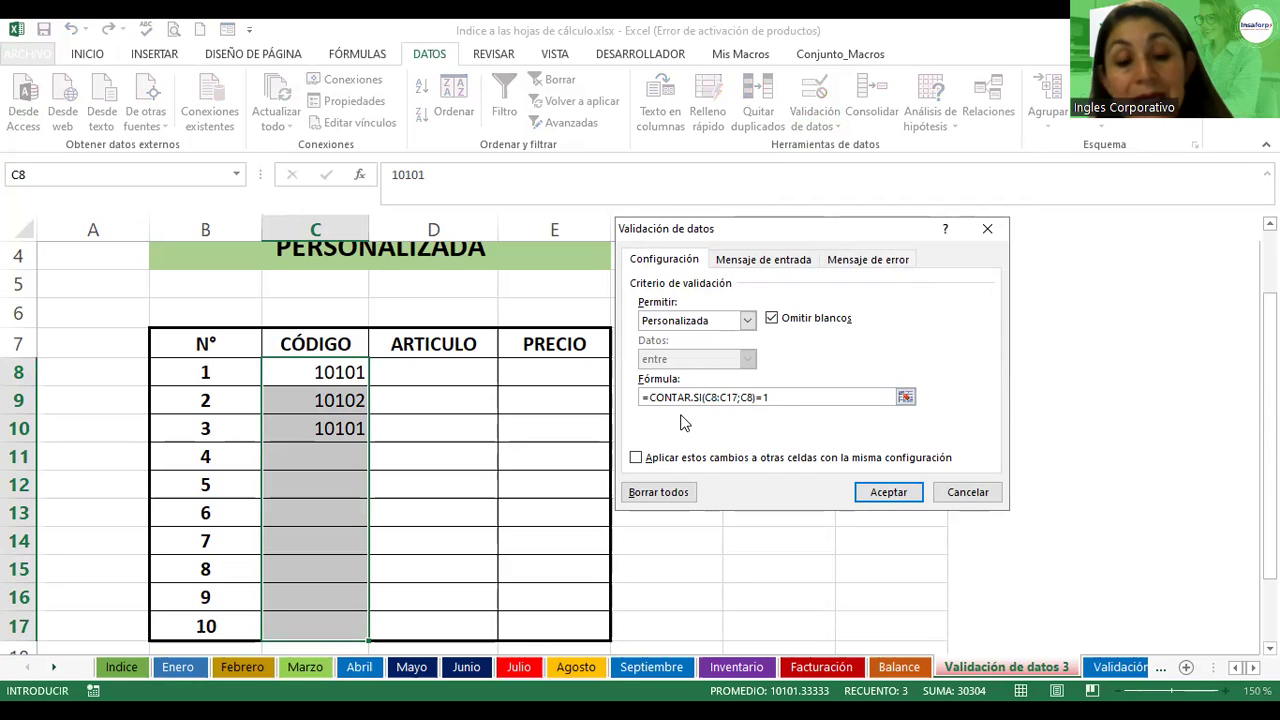
{"action": "key", "text": "F4"}
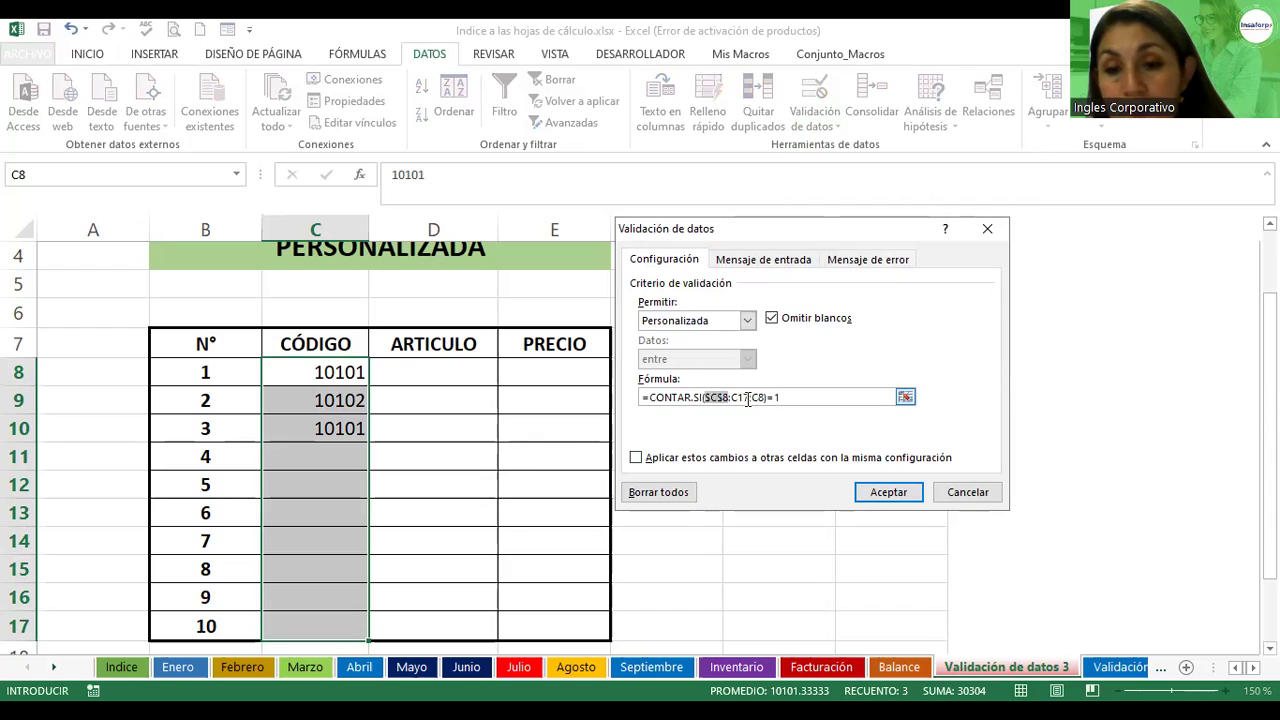
{"action": "left_click", "coordinate": [746, 399]}
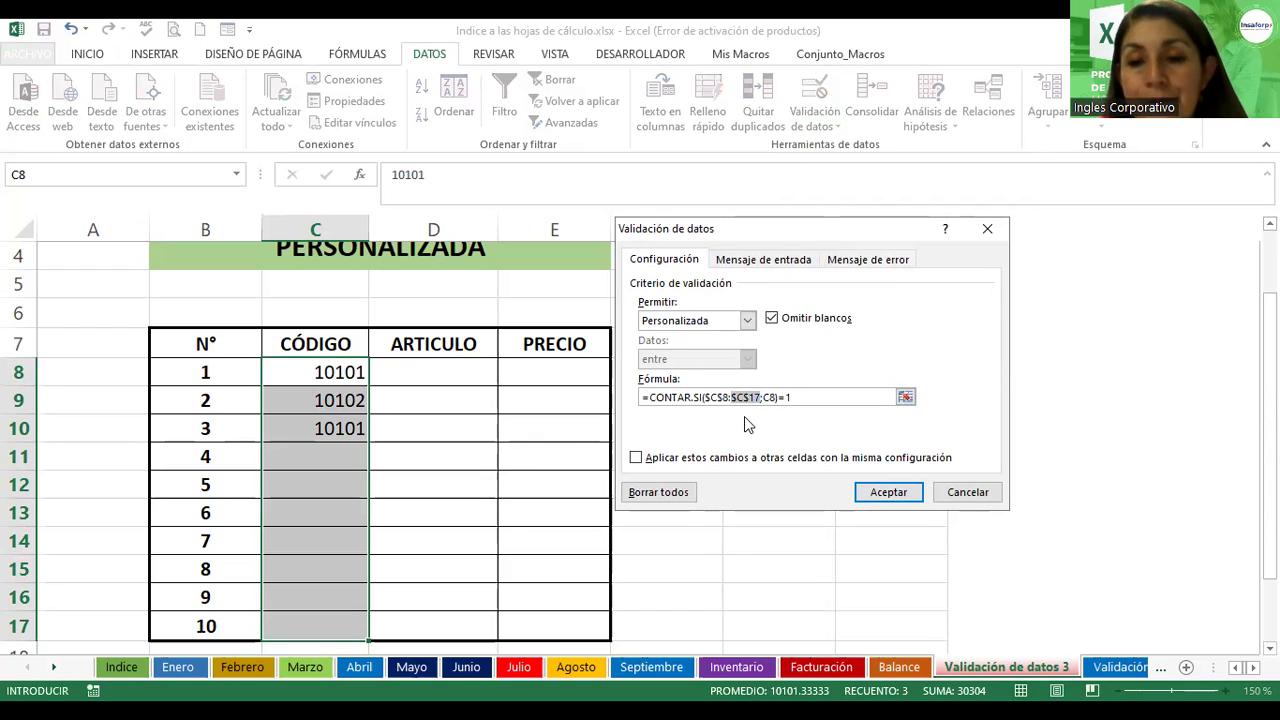
{"action": "key", "text": "Right"}
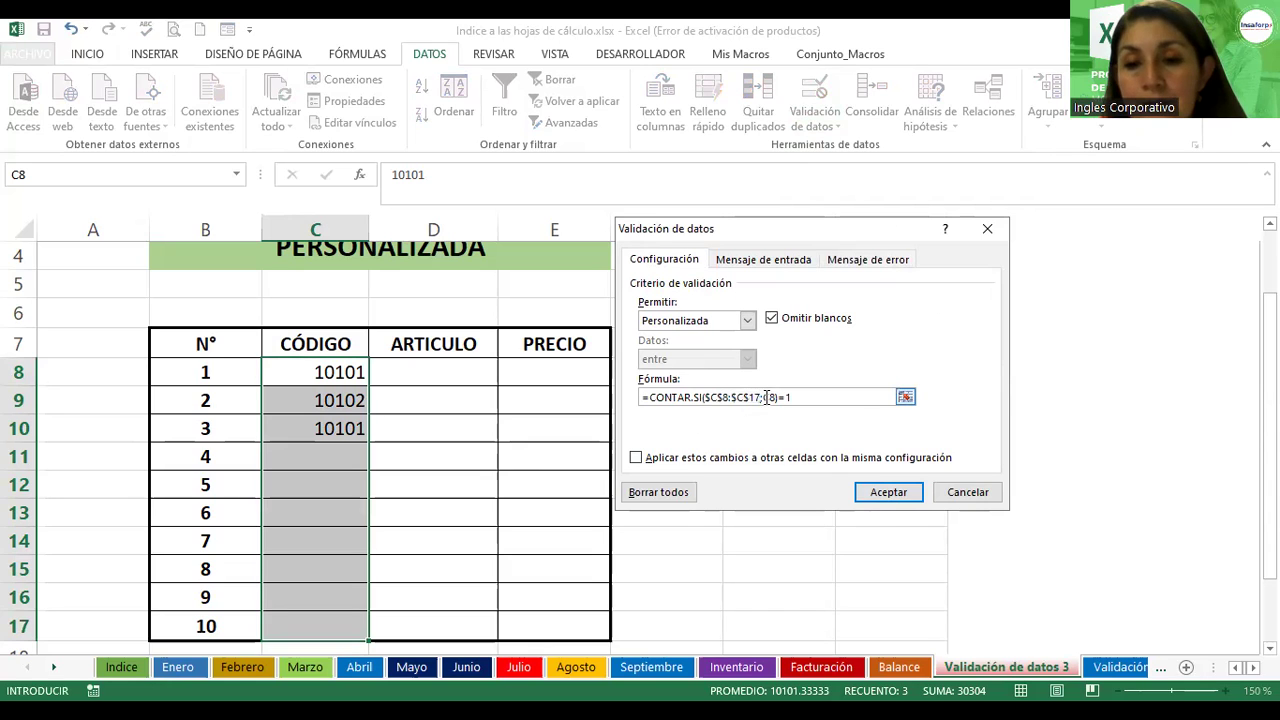
- Try to apply the validation formula with a comma as the separator between the range and C8
{"action": "key", "text": "BackSpace"}
{"action": "type", "text": ","}
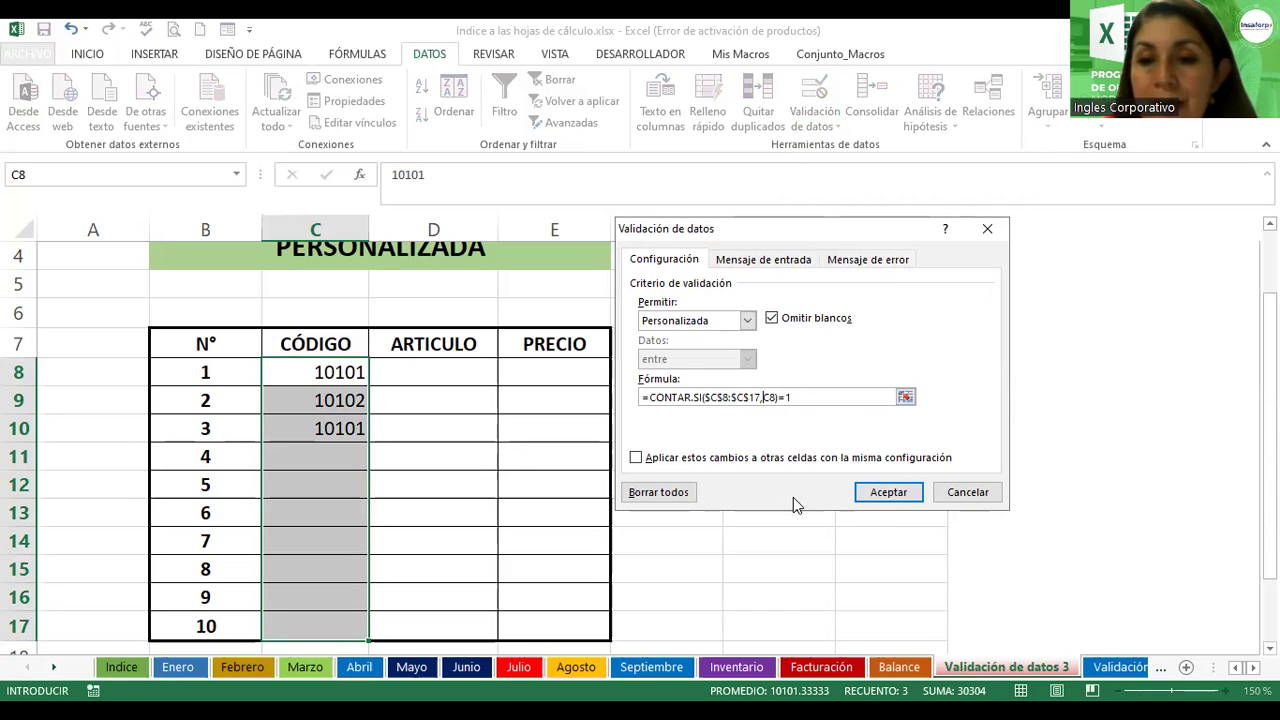
{"action": "left_click", "coordinate": [888, 492]}
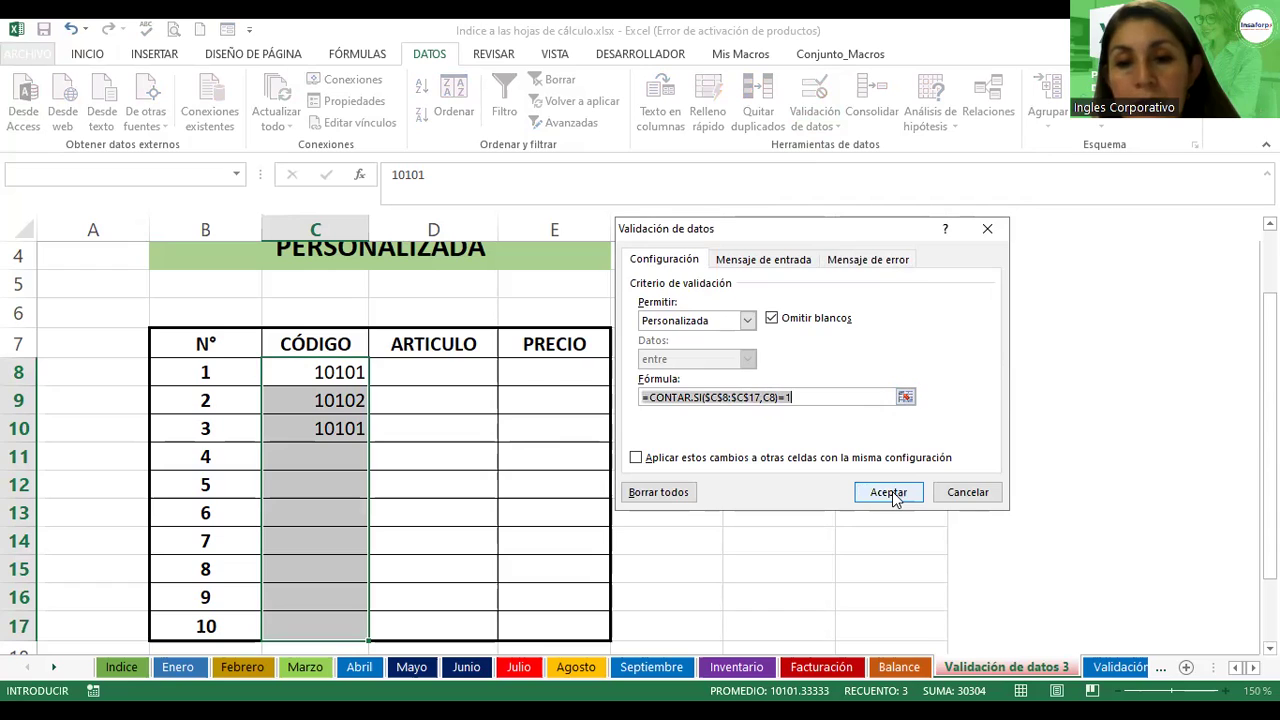
{"action": "left_click", "coordinate": [593, 471]}
- Put a semicolon back as the separator and apply the validation formula =CONTAR.SI($C$8:$C$17;C8)=1
{"action": "left_click", "coordinate": [762, 397]}
{"action": "key", "text": "BackSpace"}
{"action": "type", "text": ";"}
{"action": "type", "text": ";"}
{"action": "left_click", "coordinate": [873, 494]}
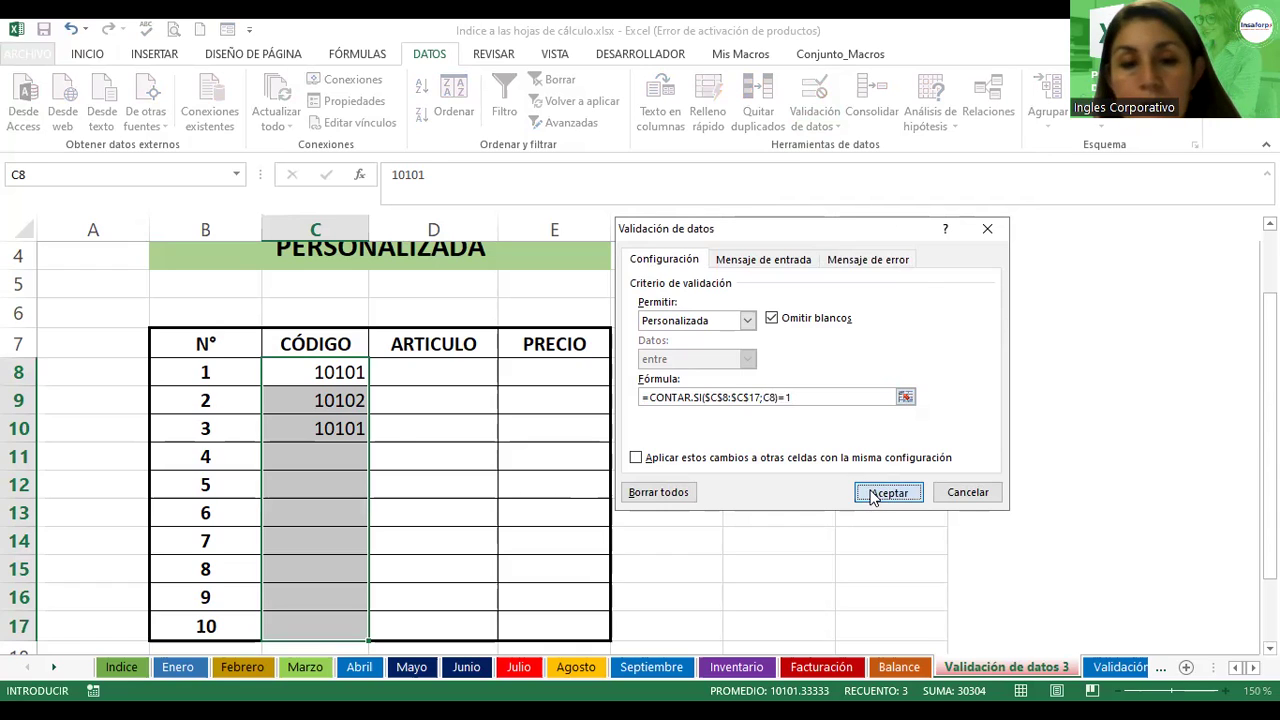
- Delete the duplicate code from C10 in the CÓDIGO column
{"action": "left_click", "coordinate": [420, 428]}
{"action": "left_click", "coordinate": [333, 372]}
{"action": "left_click", "coordinate": [303, 430]}
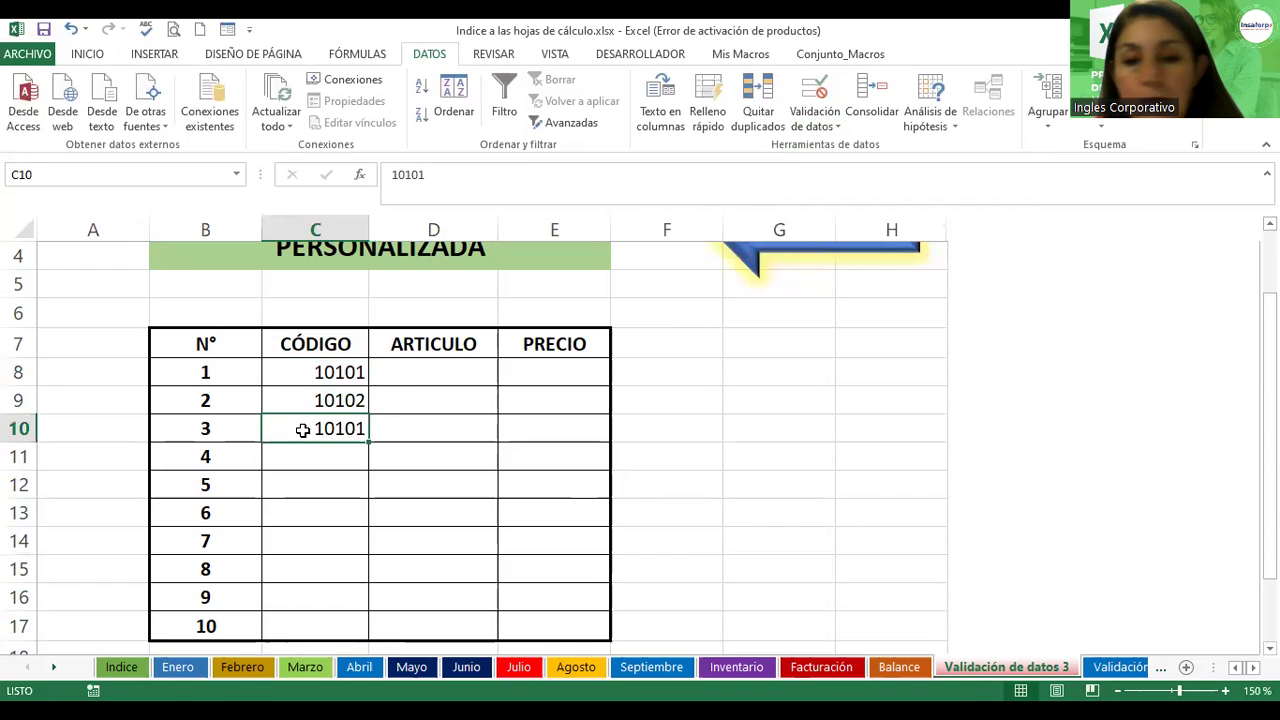
{"action": "key", "text": "Delete"}
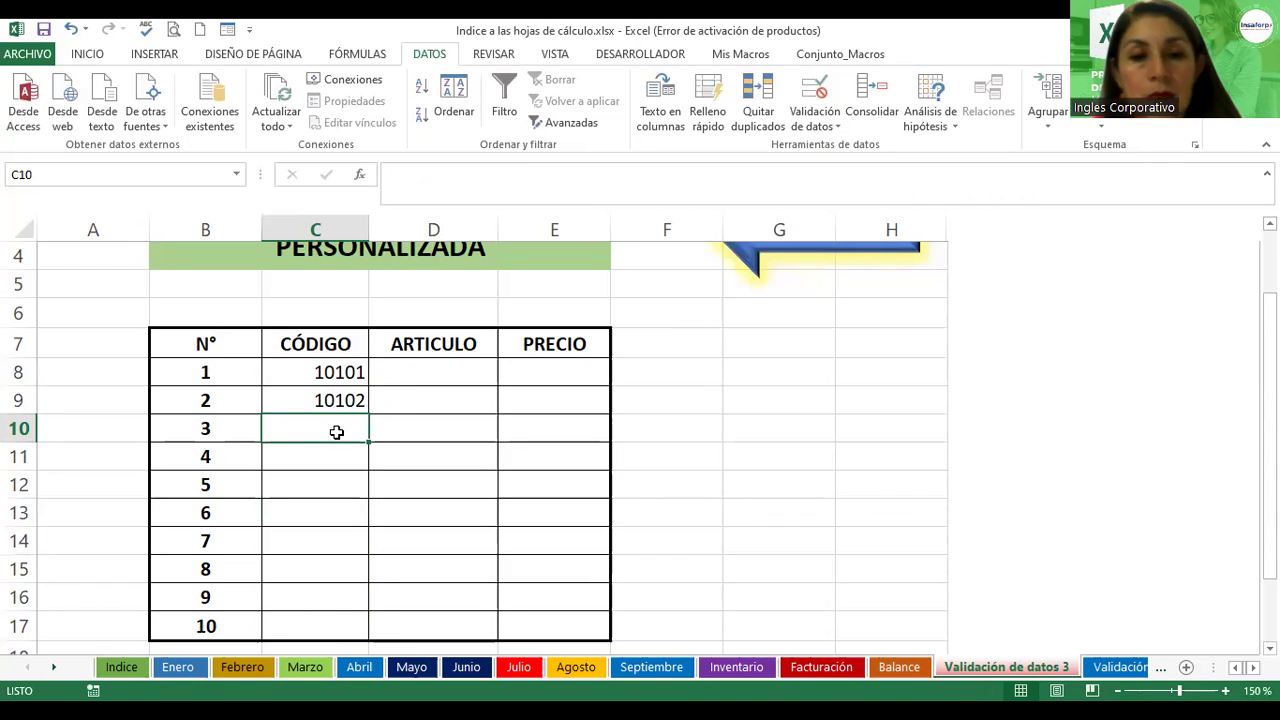
- Try entering the duplicate code 10101 in C10 again under the corrected rule, and cancel the entry
{"action": "type", "text": "101"}
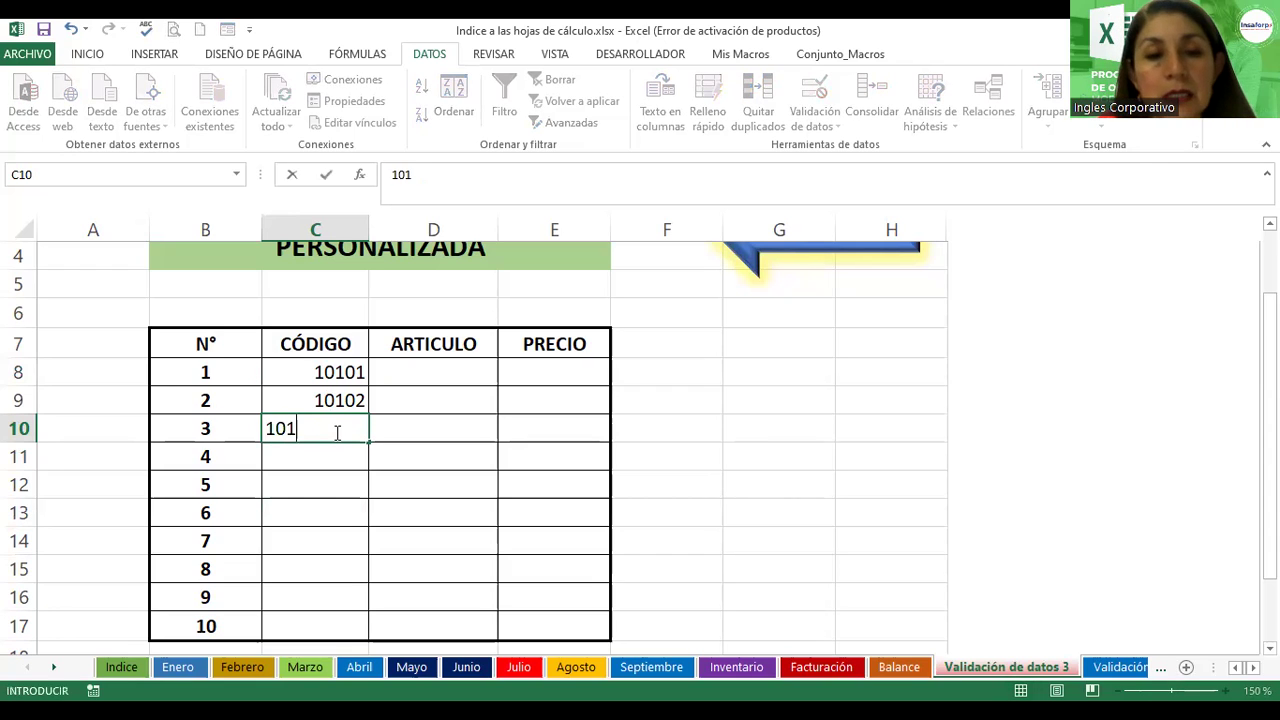
{"action": "type", "text": "01"}
{"action": "key", "text": "ctrl+Return"}
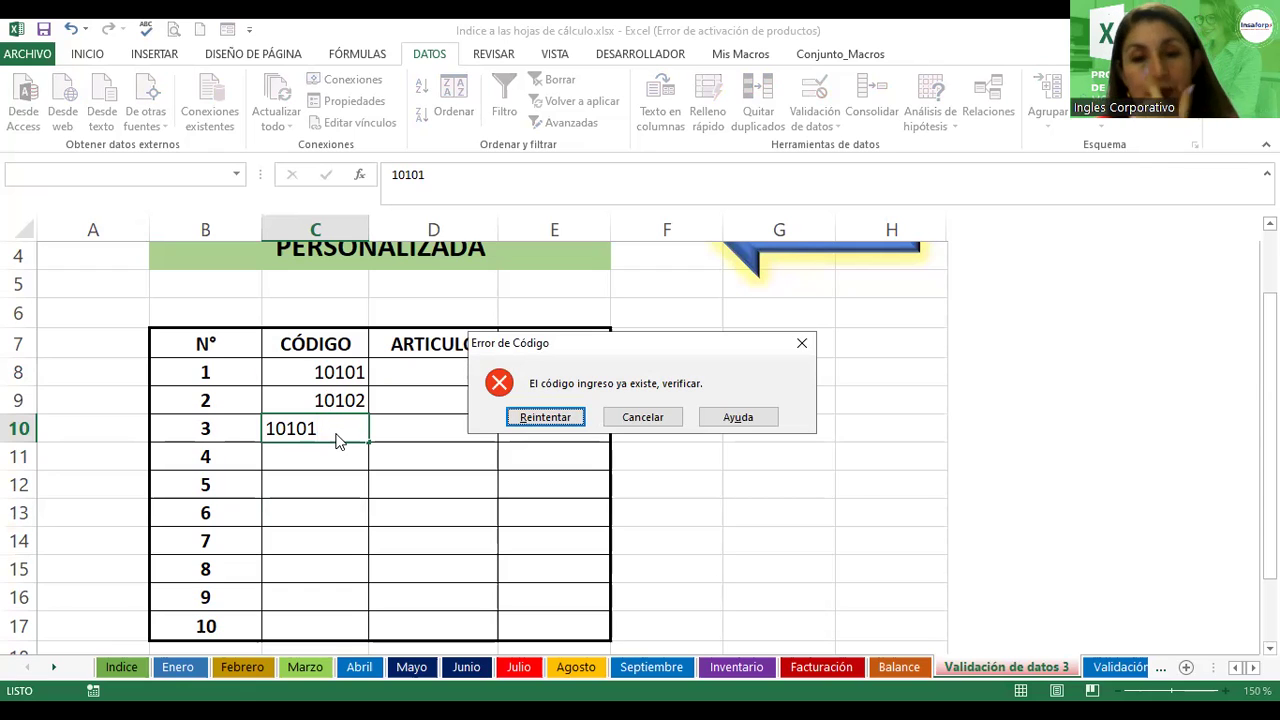
{"action": "left_click", "coordinate": [638, 419]}
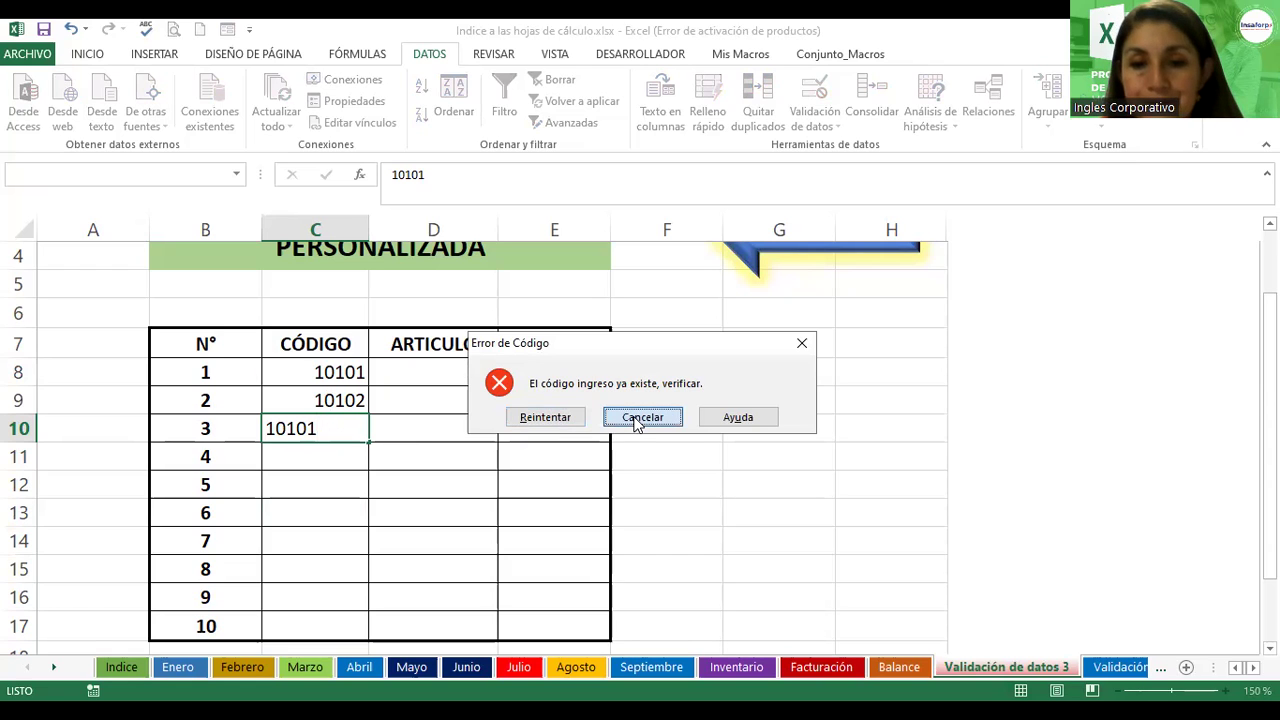
- Review the custom formula and the error alert in the data validation of the CÓDIGO cells C8:C17
{"action": "left_click_drag", "start_coordinate": [306, 366], "coordinate": [293, 584]}
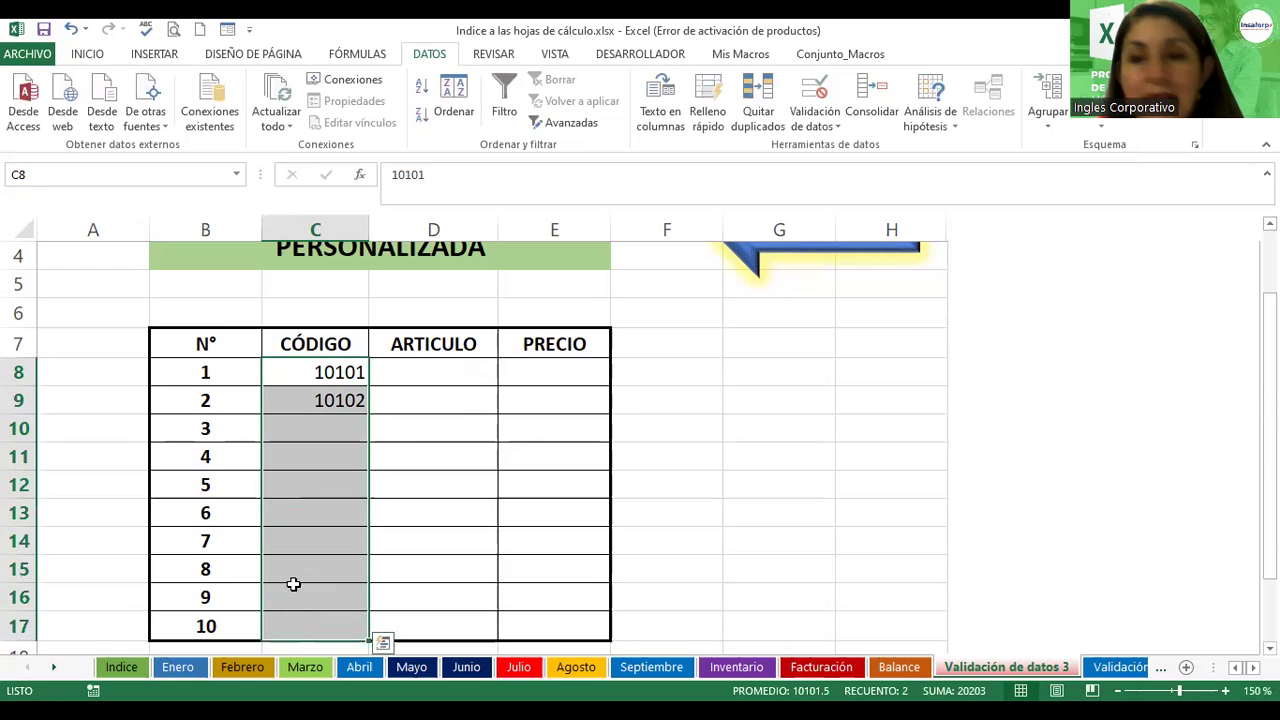
{"action": "left_click", "coordinate": [828, 128]}
{"action": "left_click", "coordinate": [868, 146]}
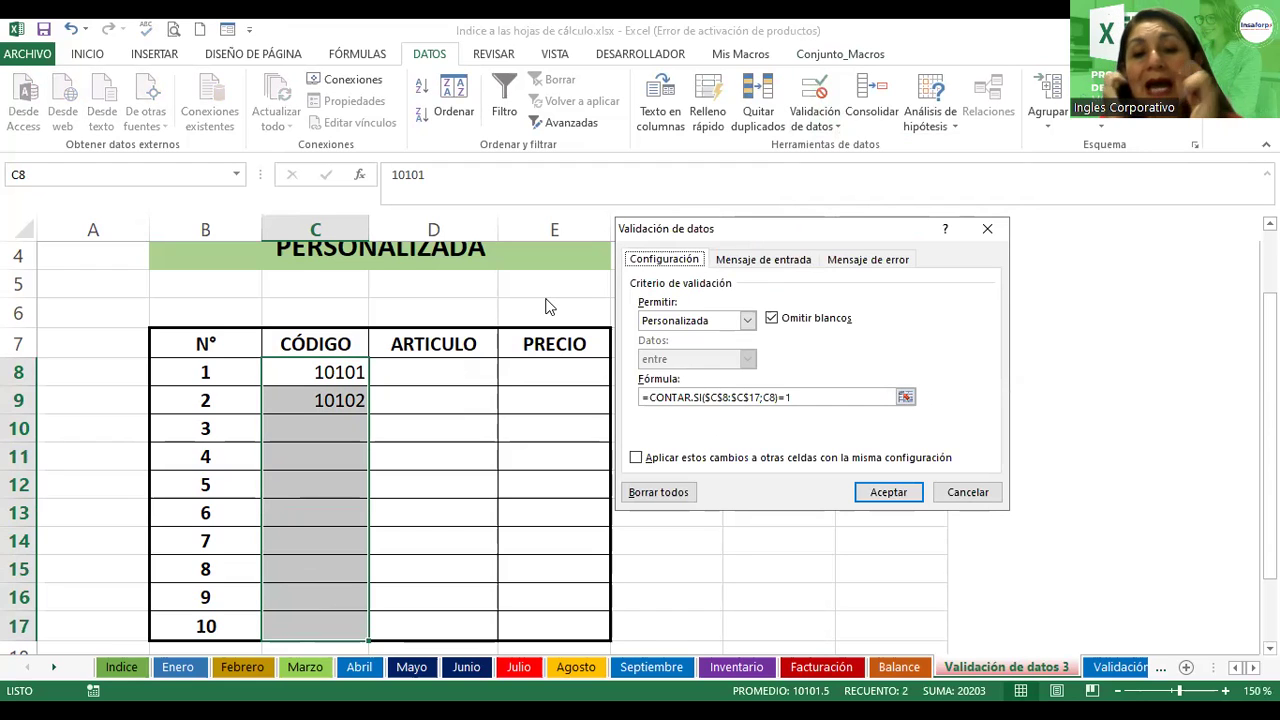
{"action": "left_click_drag", "start_coordinate": [741, 232], "coordinate": [546, 299]}
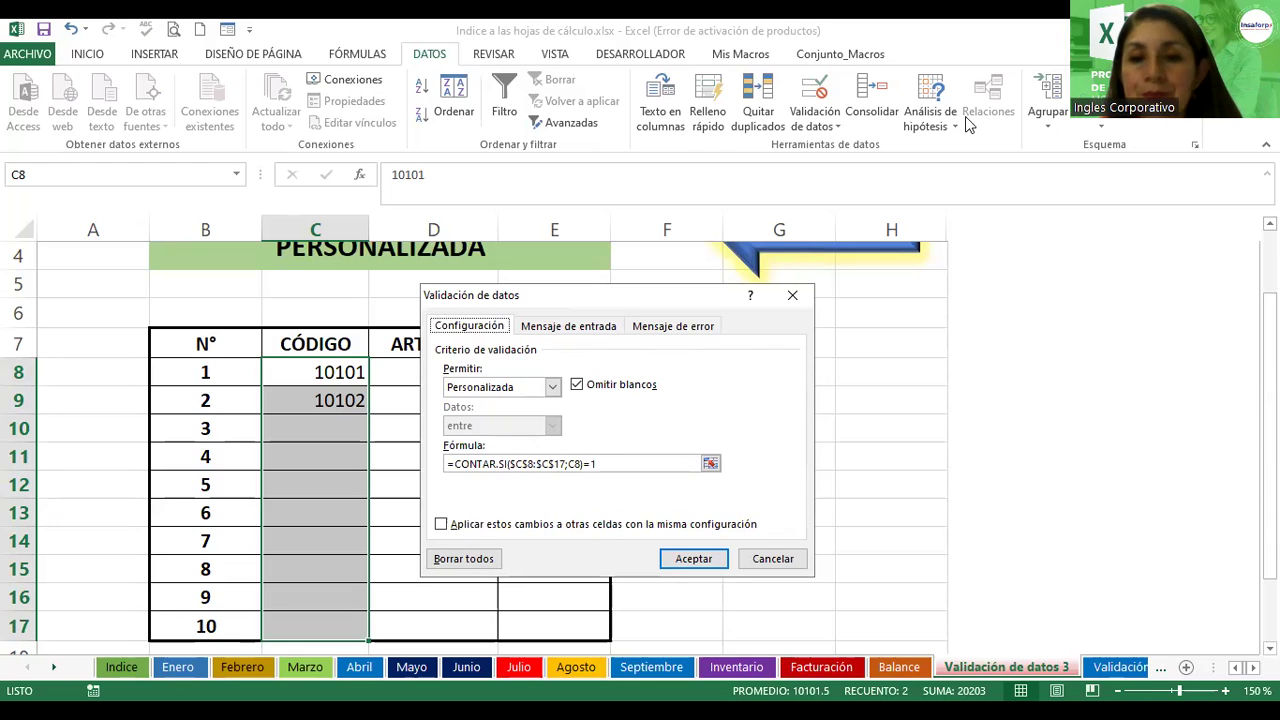
{"action": "left_click", "coordinate": [676, 328]}
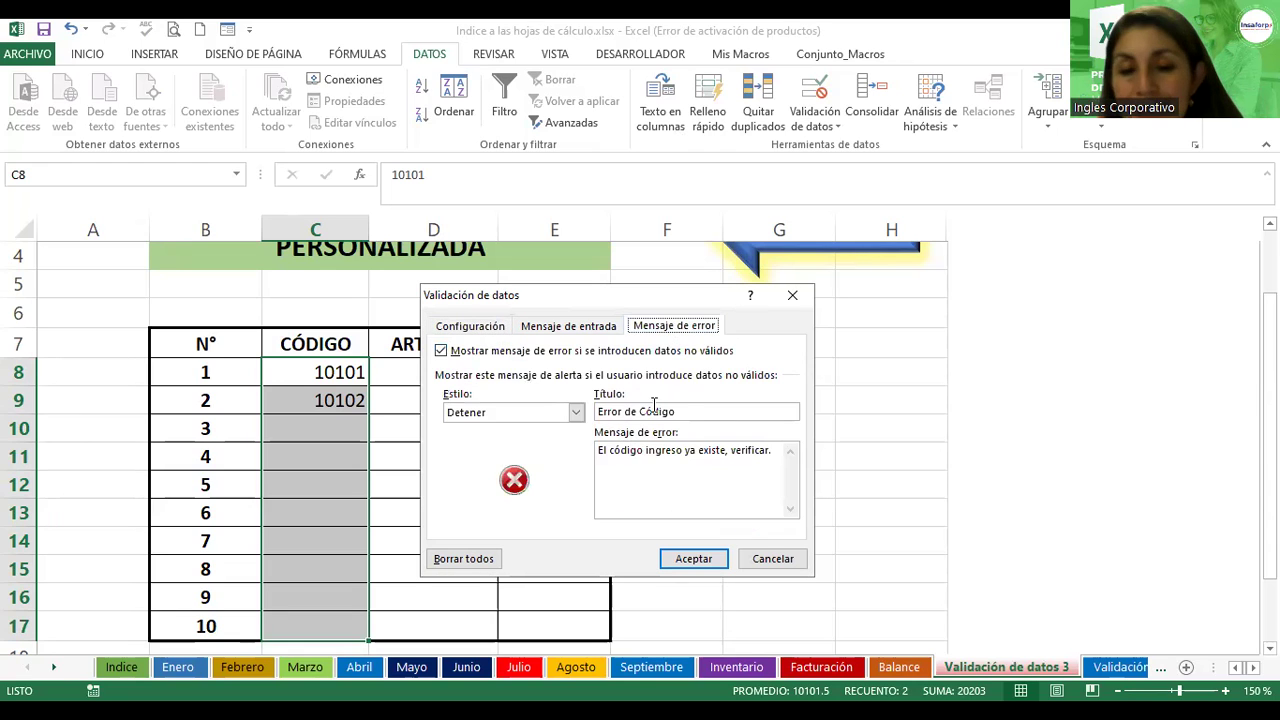
{"action": "left_click", "coordinate": [474, 328]}
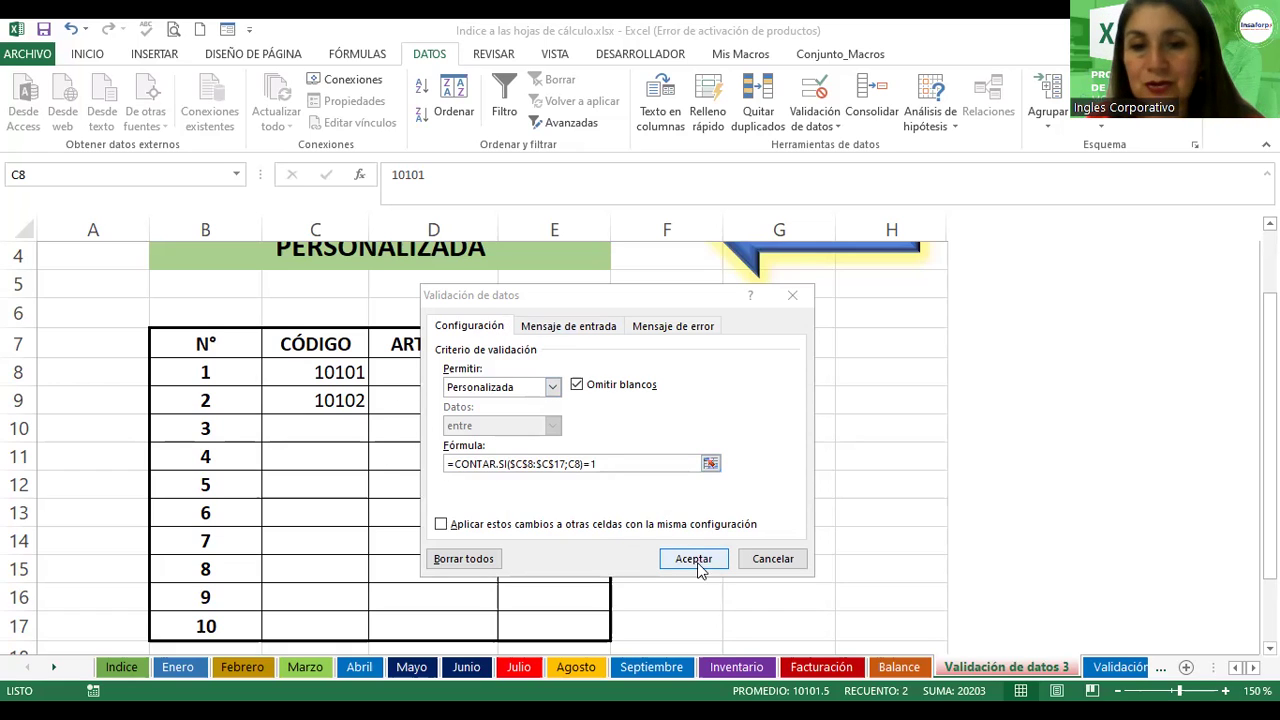
{"action": "key", "text": "Return"}
- Enter the new codes 10103 in C10 and 10104 in C11
{"action": "left_click", "coordinate": [340, 432]}
{"action": "type", "text": "10"}
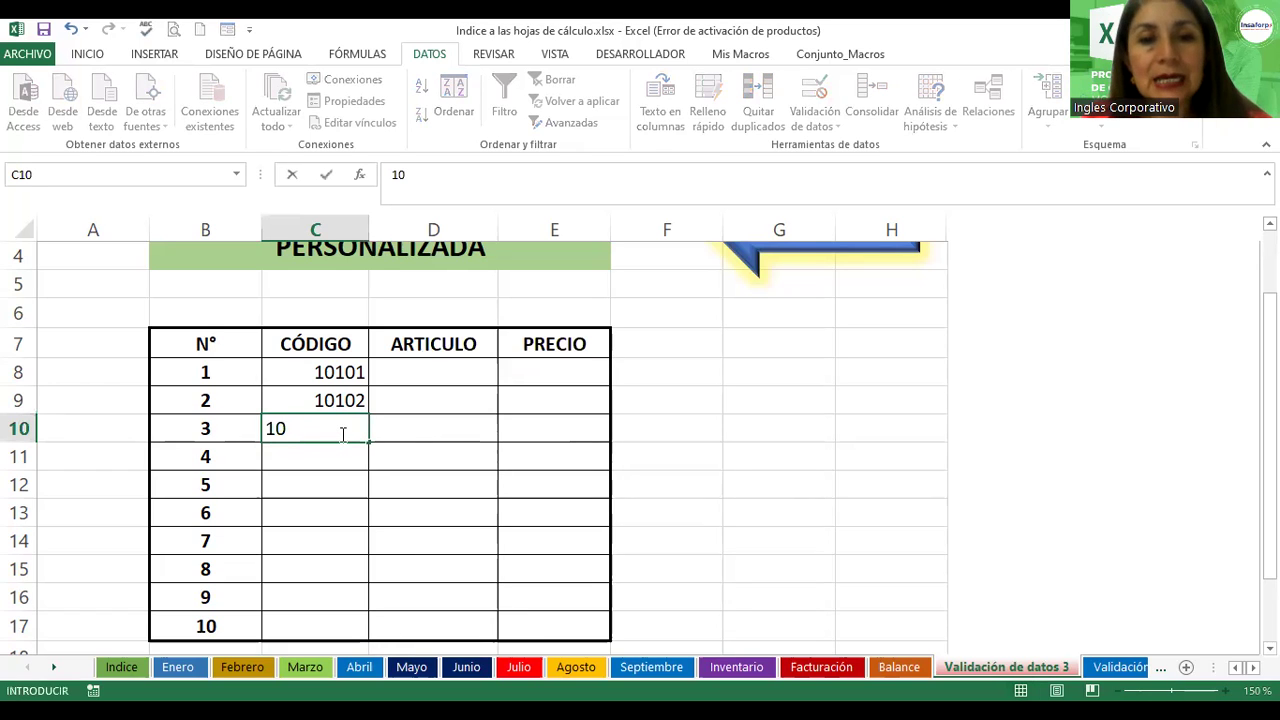
{"action": "type", "text": "103"}
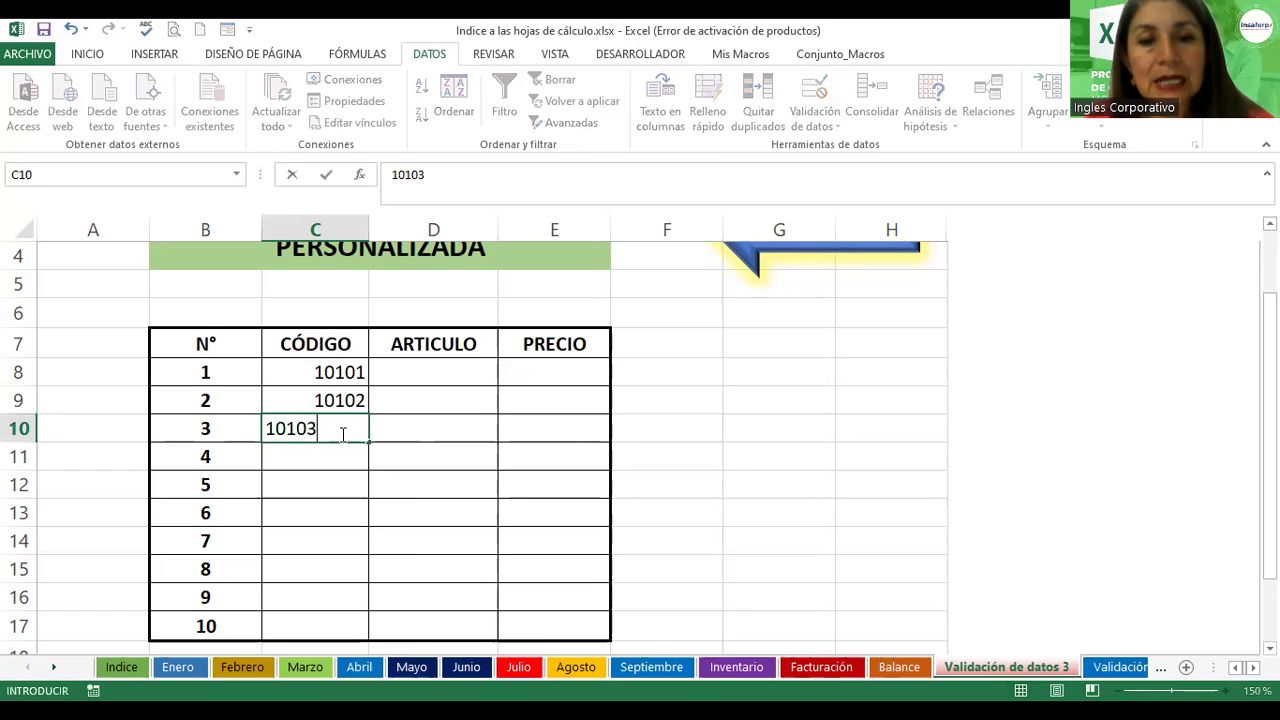
{"action": "key", "text": "Return"}
{"action": "type", "text": "10104"}
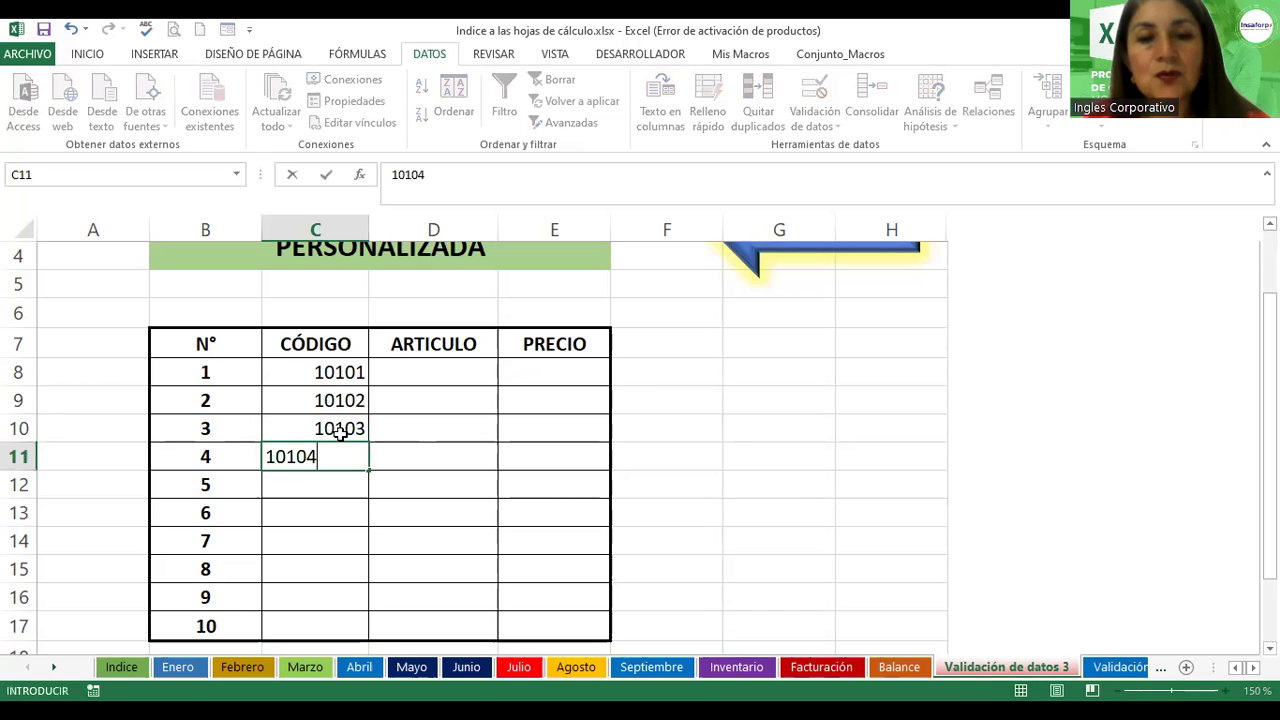
{"action": "key", "text": "Return"}
- Try entering the duplicate code 10103 in C12, and cancel the entry
{"action": "type", "text": "10103"}
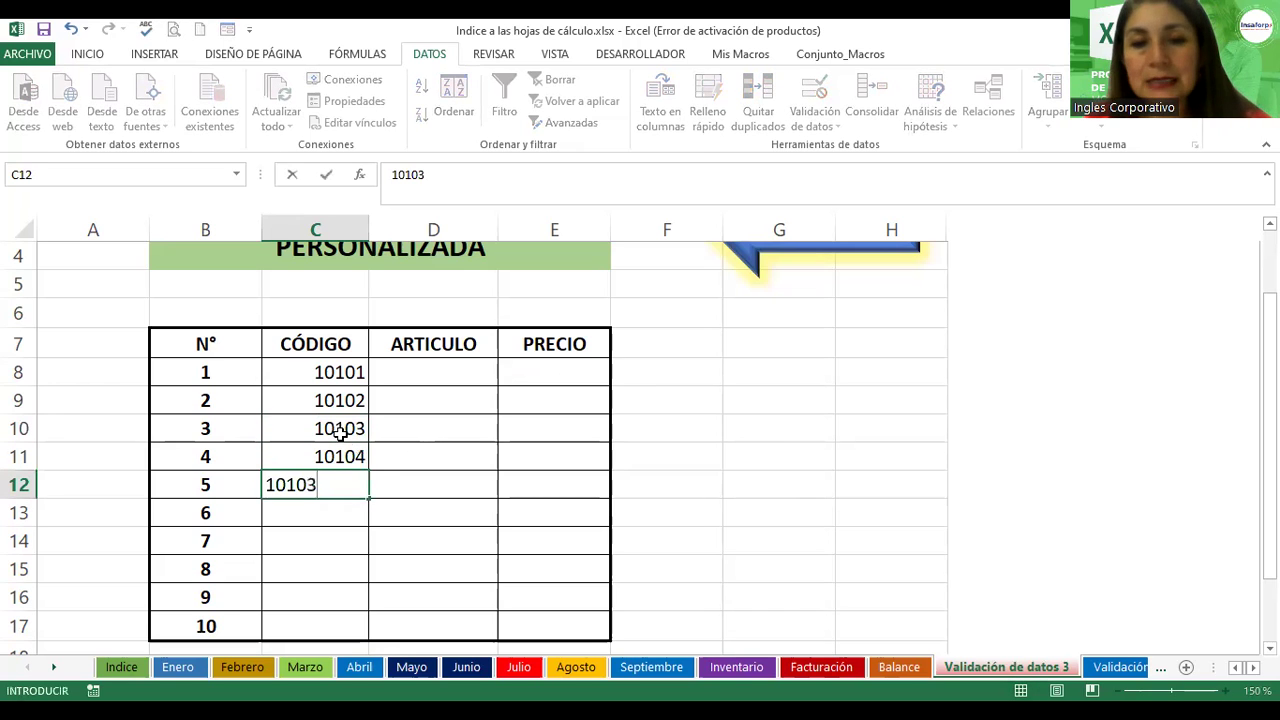
{"action": "key", "text": "Return"}
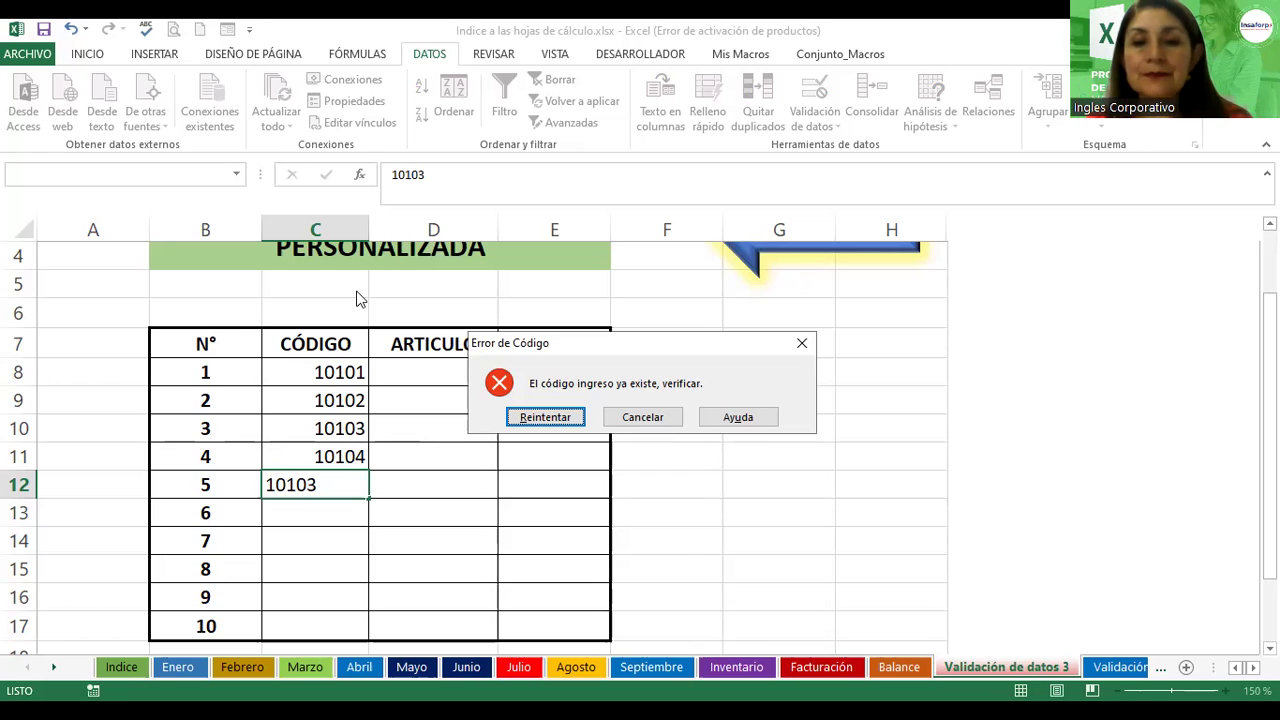
{"action": "left_click", "coordinate": [660, 421]}
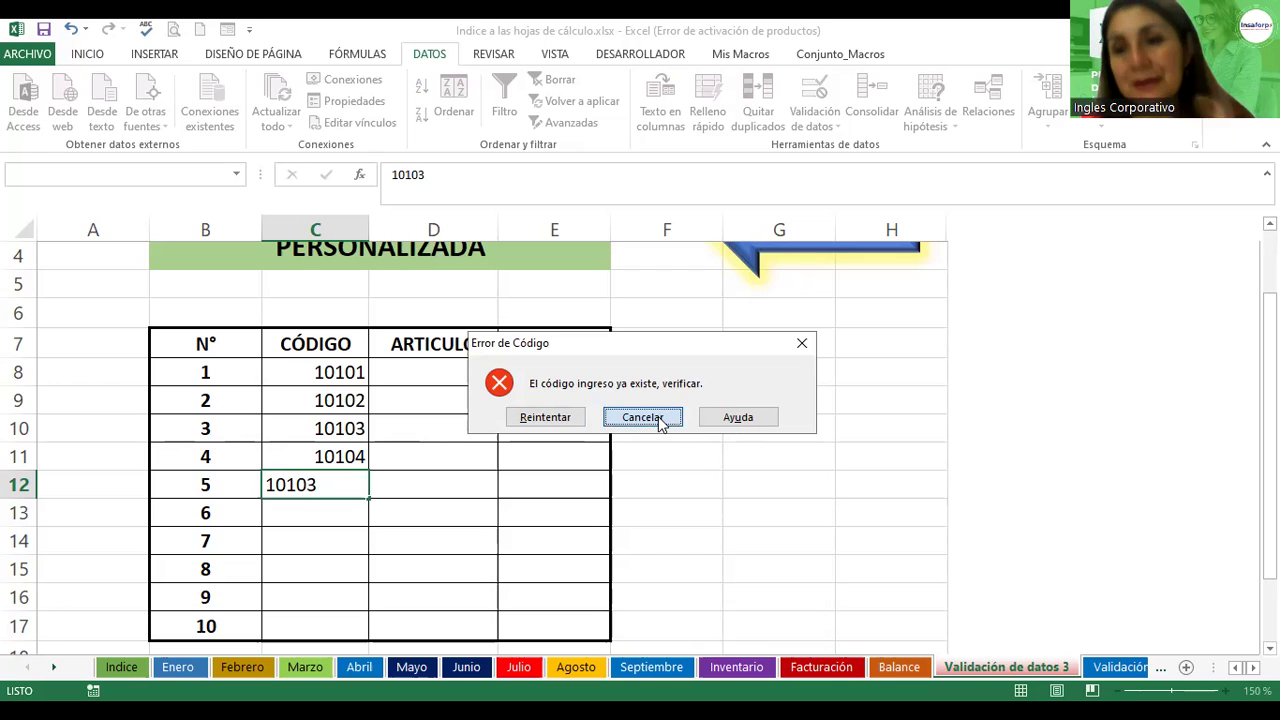
- Retry the rejected duplicate code 10103 in C12, and cancel the entry
{"action": "left_click", "coordinate": [545, 419]}
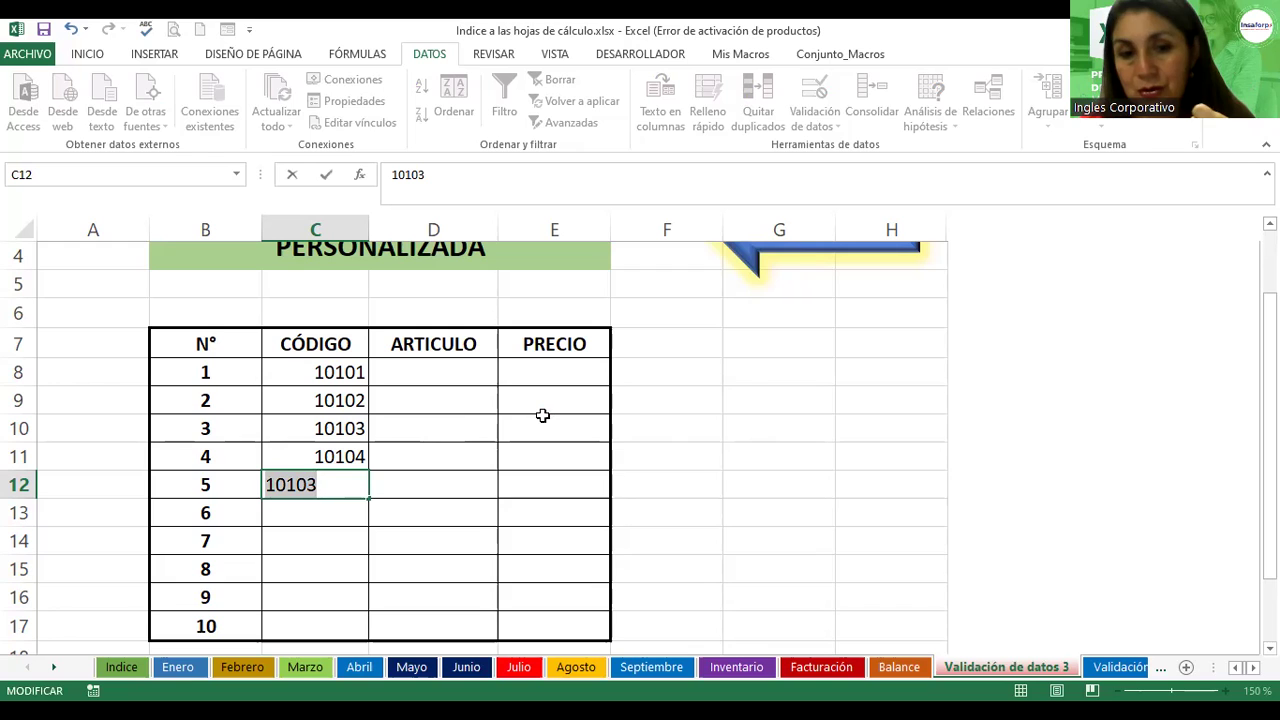
{"action": "key", "text": "Return"}
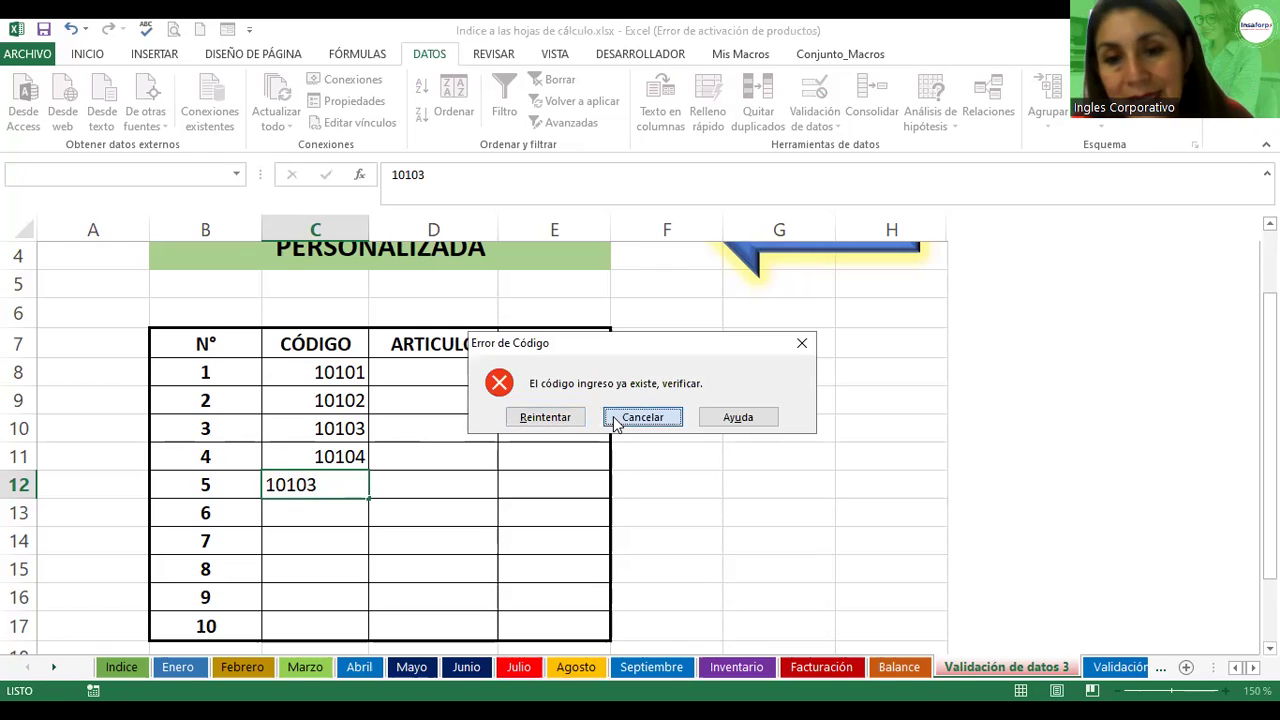
{"action": "left_click", "coordinate": [645, 418]}
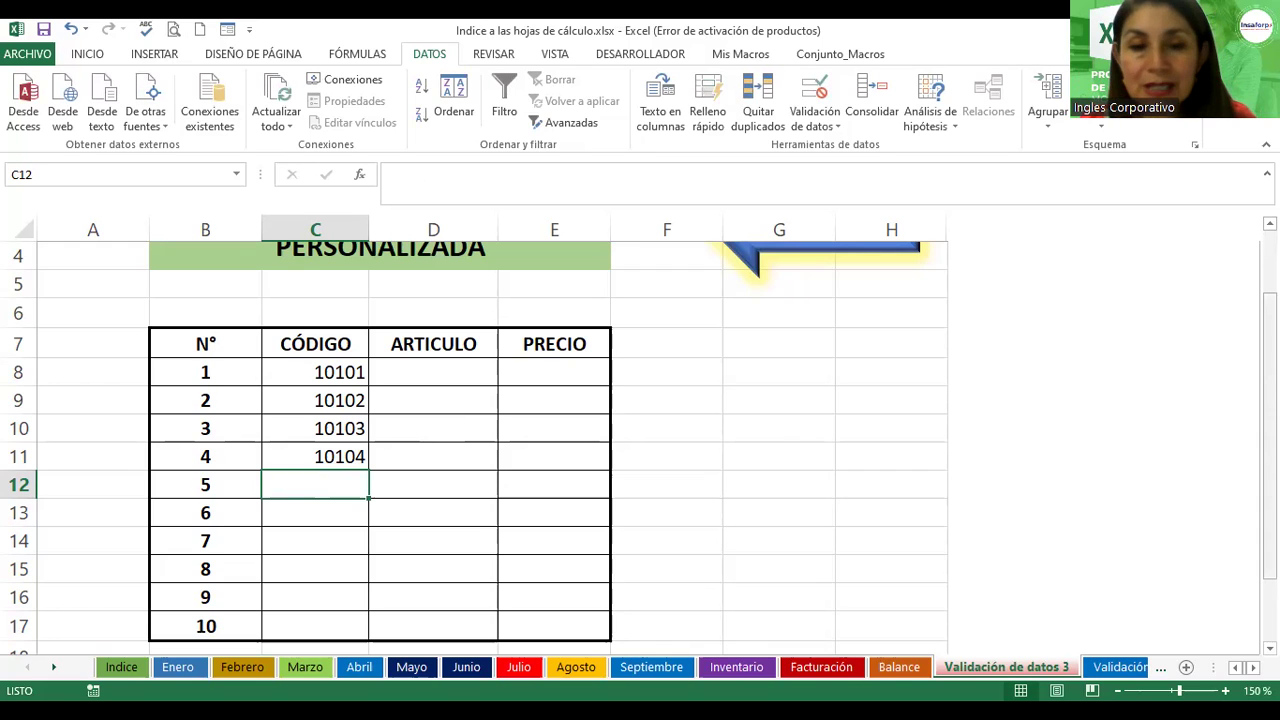
- Enter the articles Laptop in D8 and Mouse in D9 of the ARTICULO column
{"action": "scroll", "coordinate": [420, 350], "scroll_direction": "down", "scroll_amount": 1}
{"action": "left_click", "coordinate": [428, 352]}
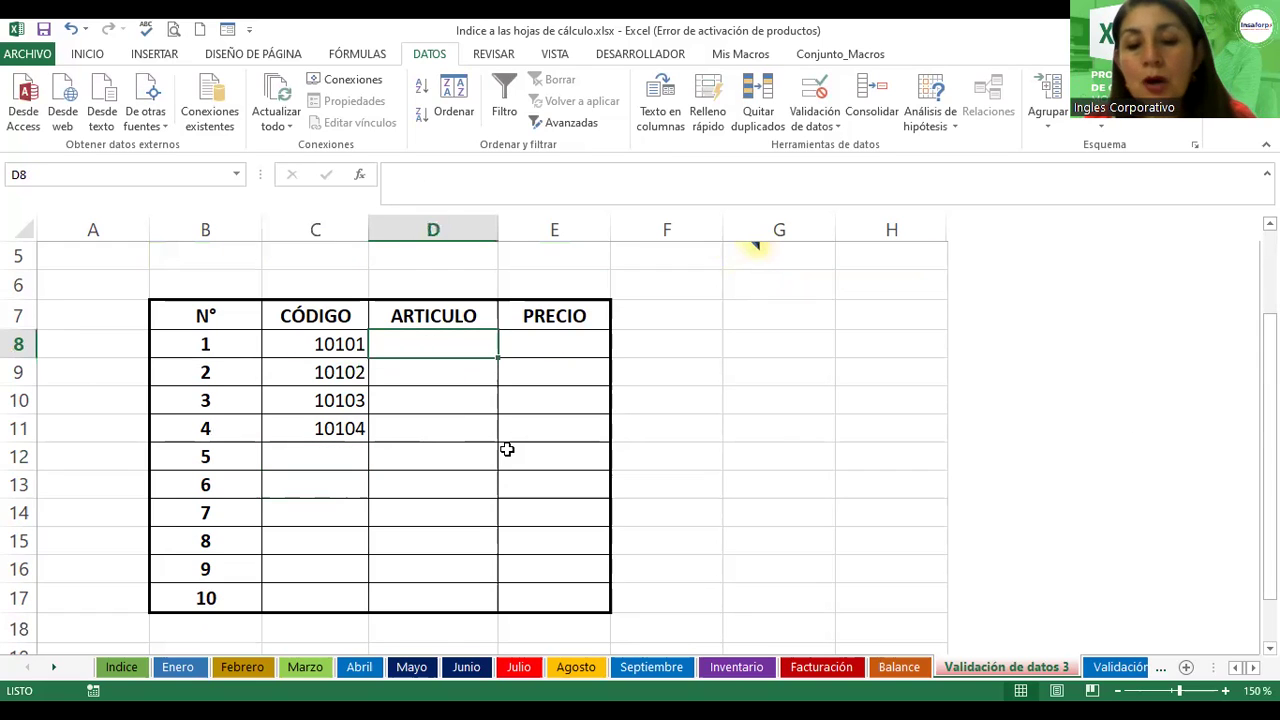
{"action": "type", "text": "Laptop"}
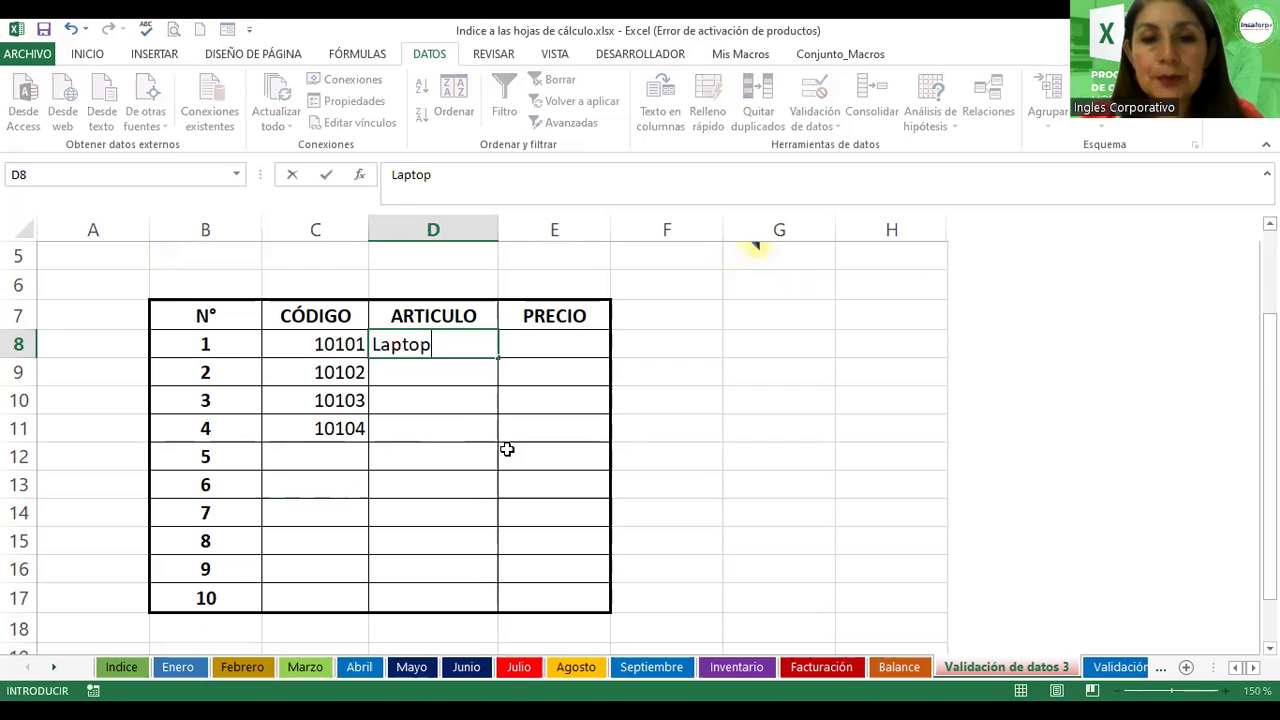
{"action": "key", "text": "Return"}
{"action": "type", "text": "Mouse"}
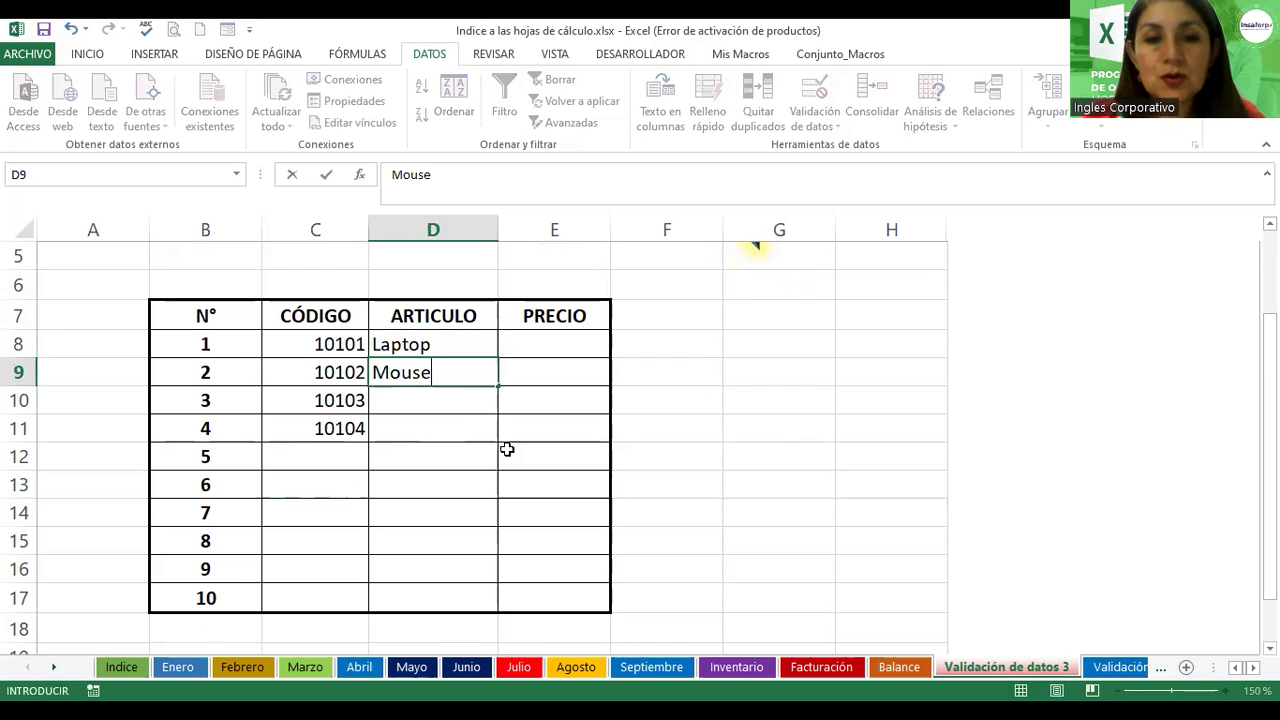
{"action": "key", "text": "Return"}
- Enter the articles Escritorio in D10 and Telclad in D11
{"action": "type", "text": "Es"}
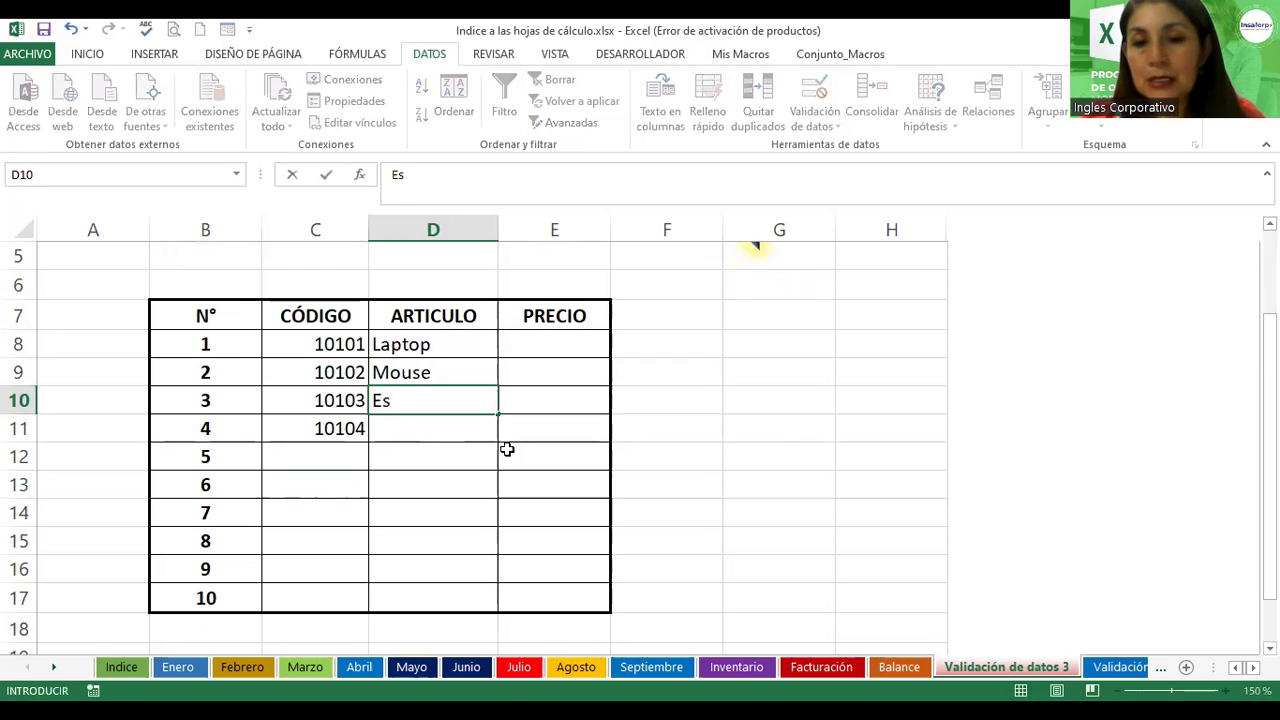
{"action": "type", "text": "critorio"}
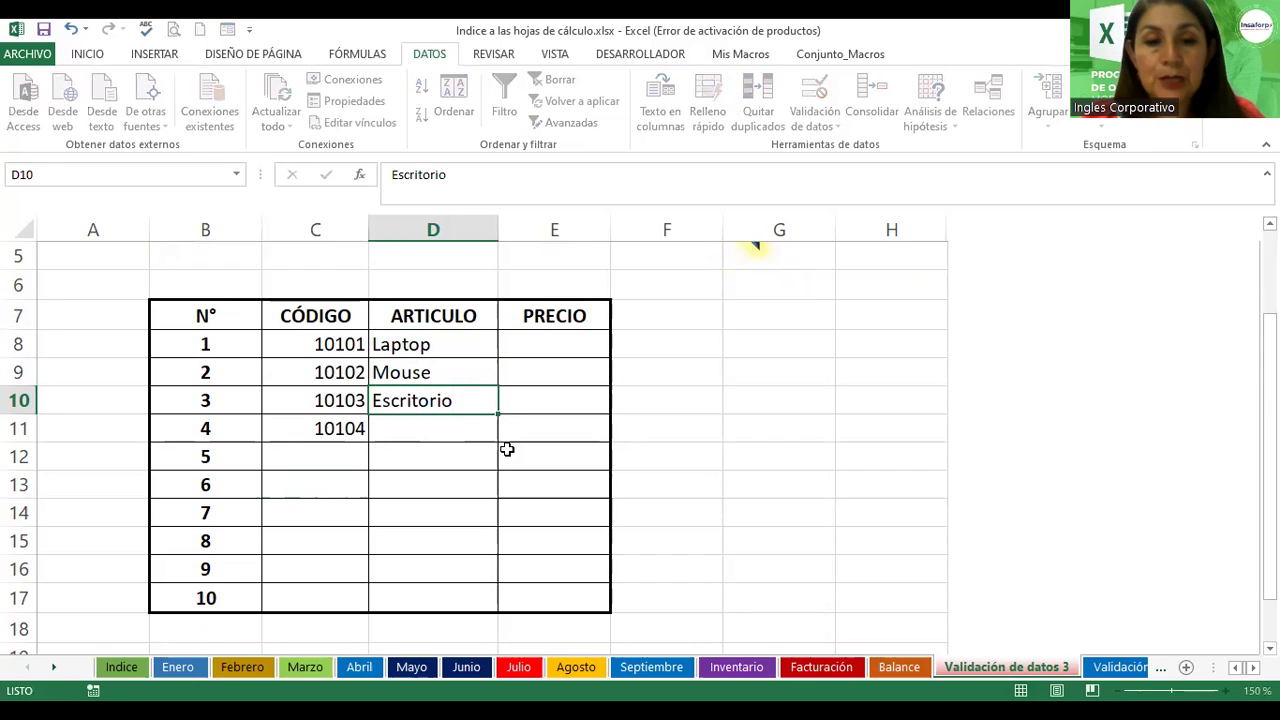
{"action": "key", "text": "Return"}
{"action": "type", "text": "Telco"}
{"action": "key", "text": "BackSpace"}
{"action": "key", "text": "BackSpace"}
{"action": "type", "text": "co"}
{"action": "key", "text": "BackSpace"}
{"action": "type", "text": "lad"}
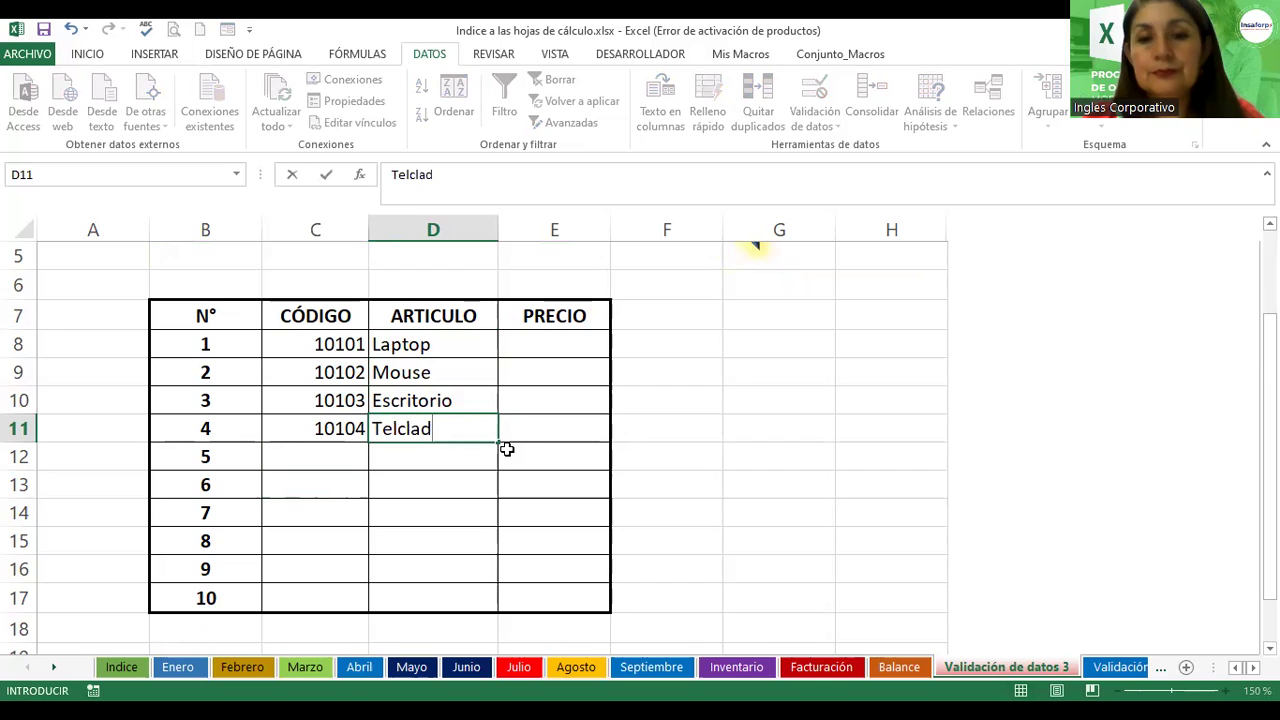
{"action": "key", "text": "Tab"}
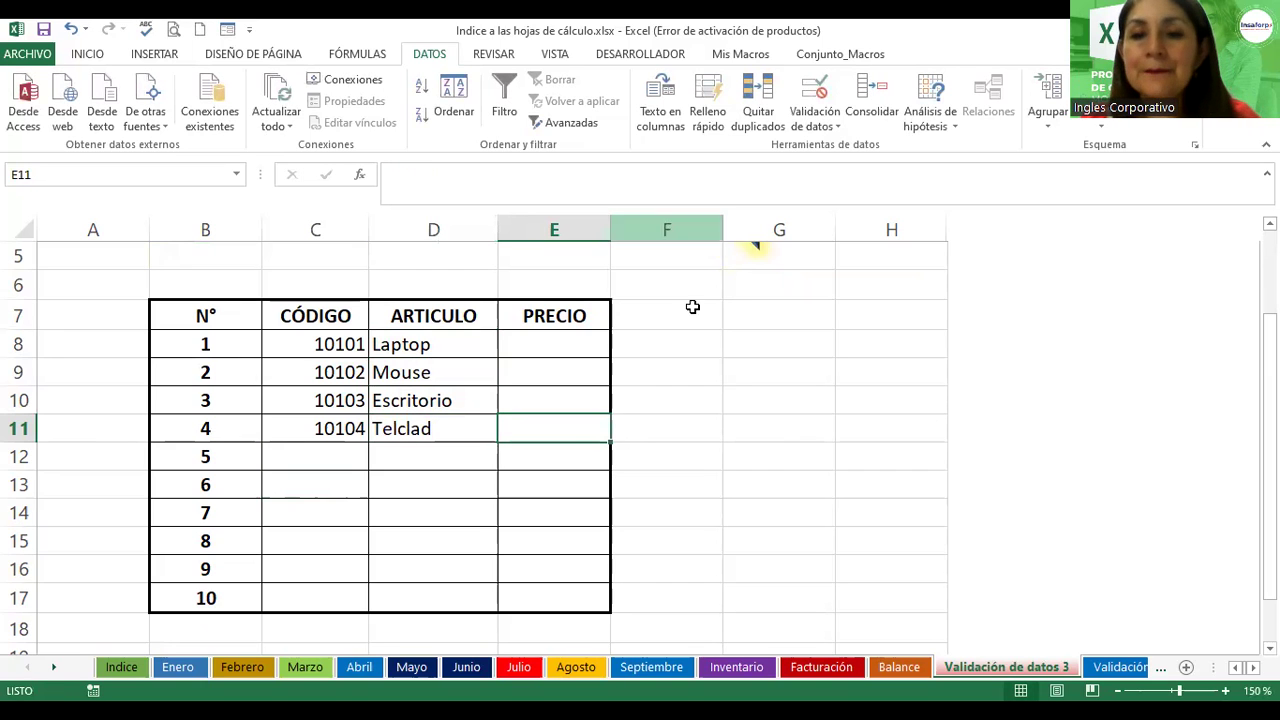
- Enter the amount 550 in G8, beside the table
{"action": "left_click", "coordinate": [779, 372]}
{"action": "scroll", "coordinate": [755, 245], "scroll_direction": "down", "scroll_amount": 2}
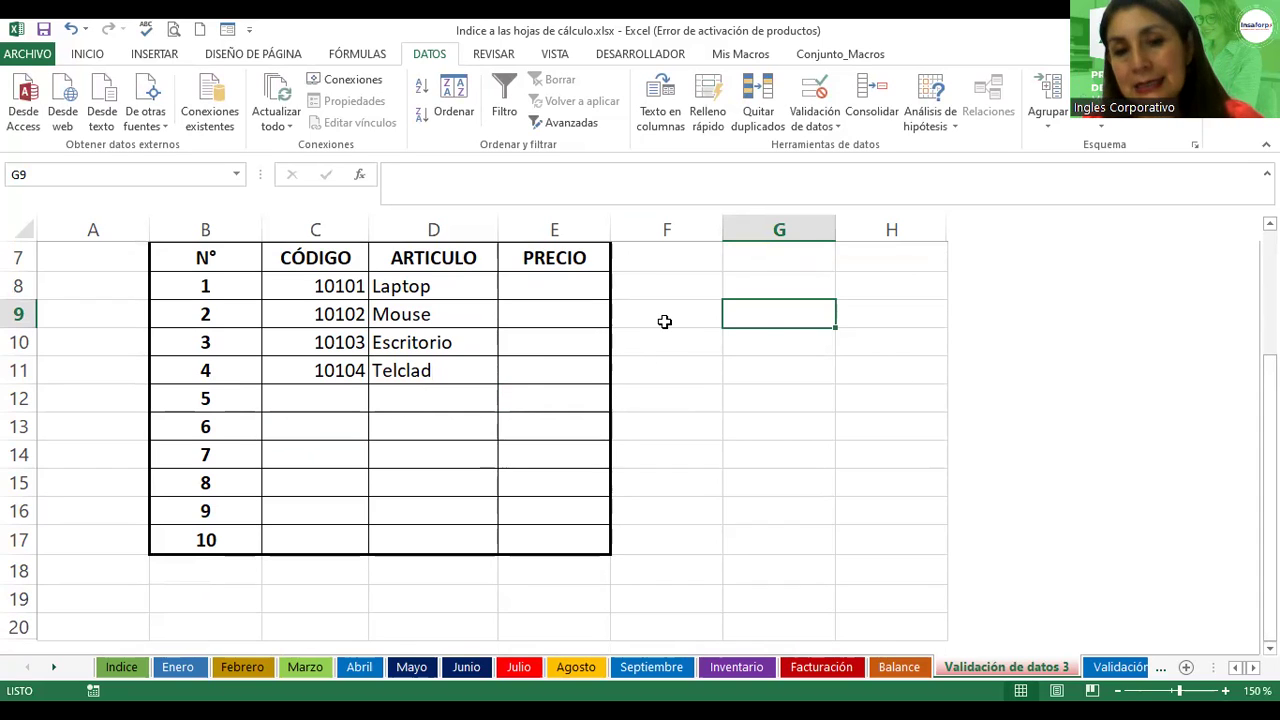
{"action": "left_click", "coordinate": [760, 285]}
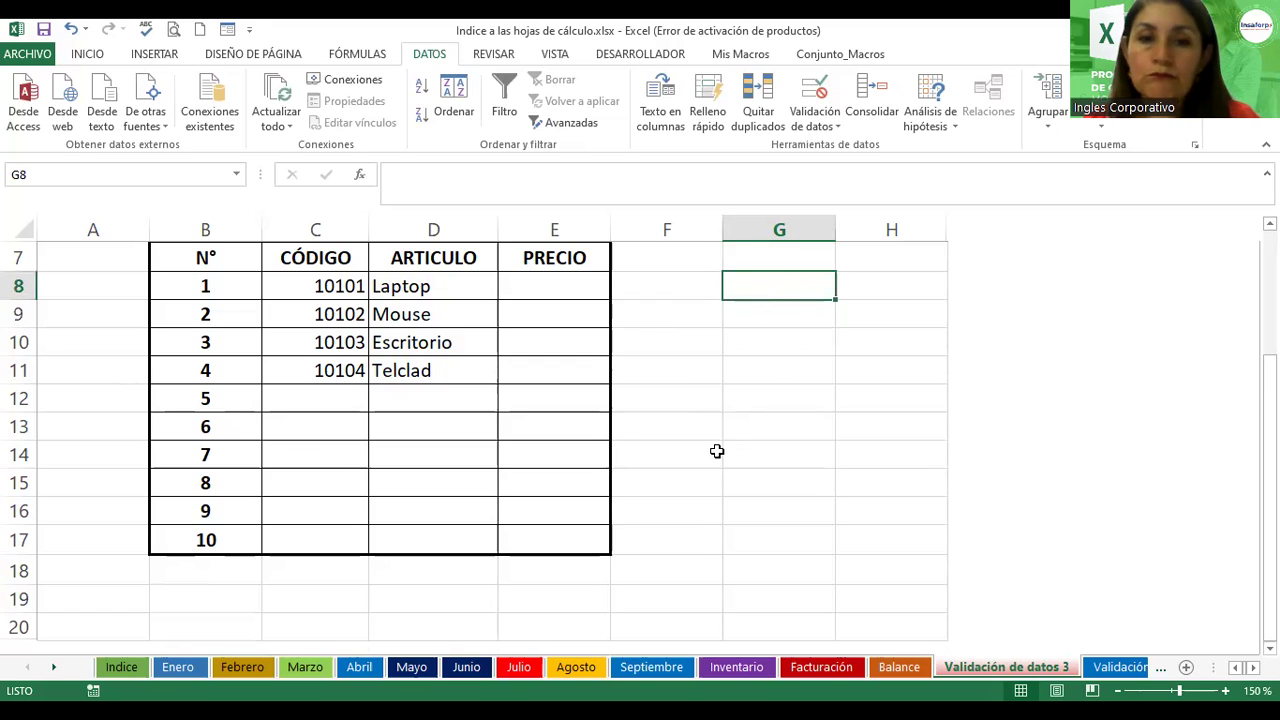
{"action": "type", "text": "50"}
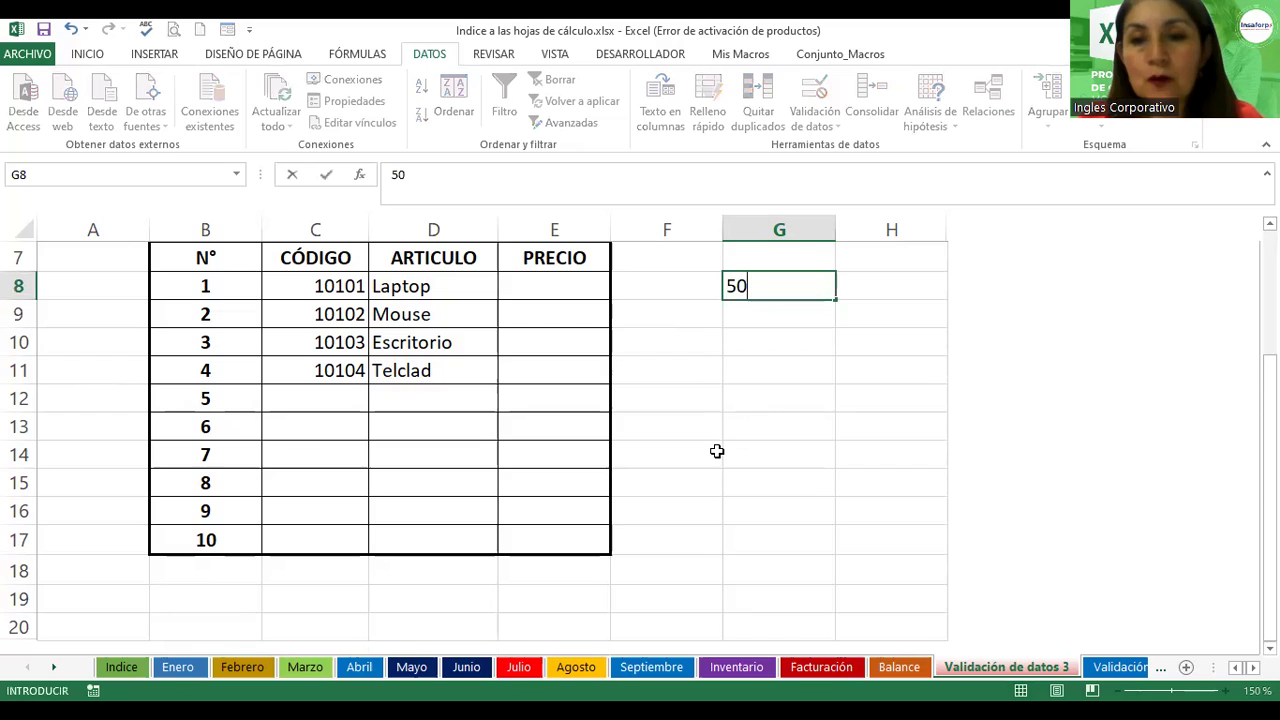
{"action": "key", "text": "BackSpace"}
{"action": "type", "text": "50"}
{"action": "key", "text": "Return"}
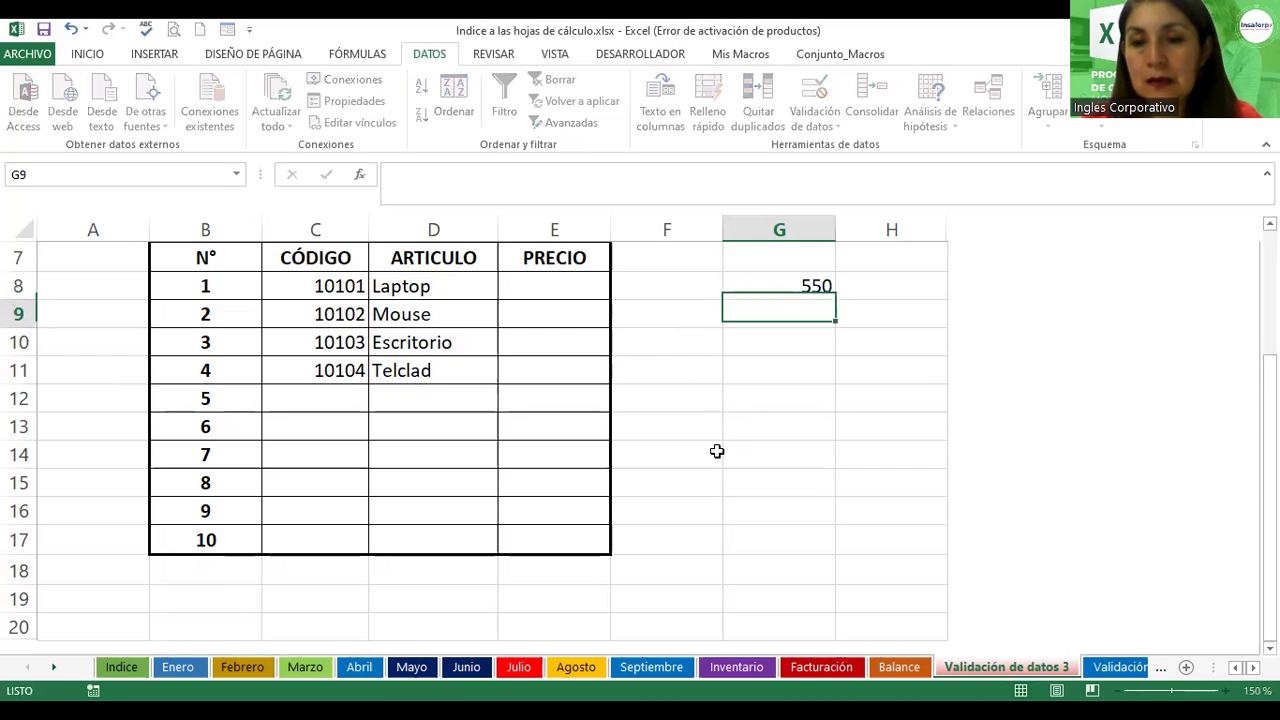
- Apply the accounting number format with a dollar sign to the amount in G8
{"action": "left_click", "coordinate": [766, 280]}
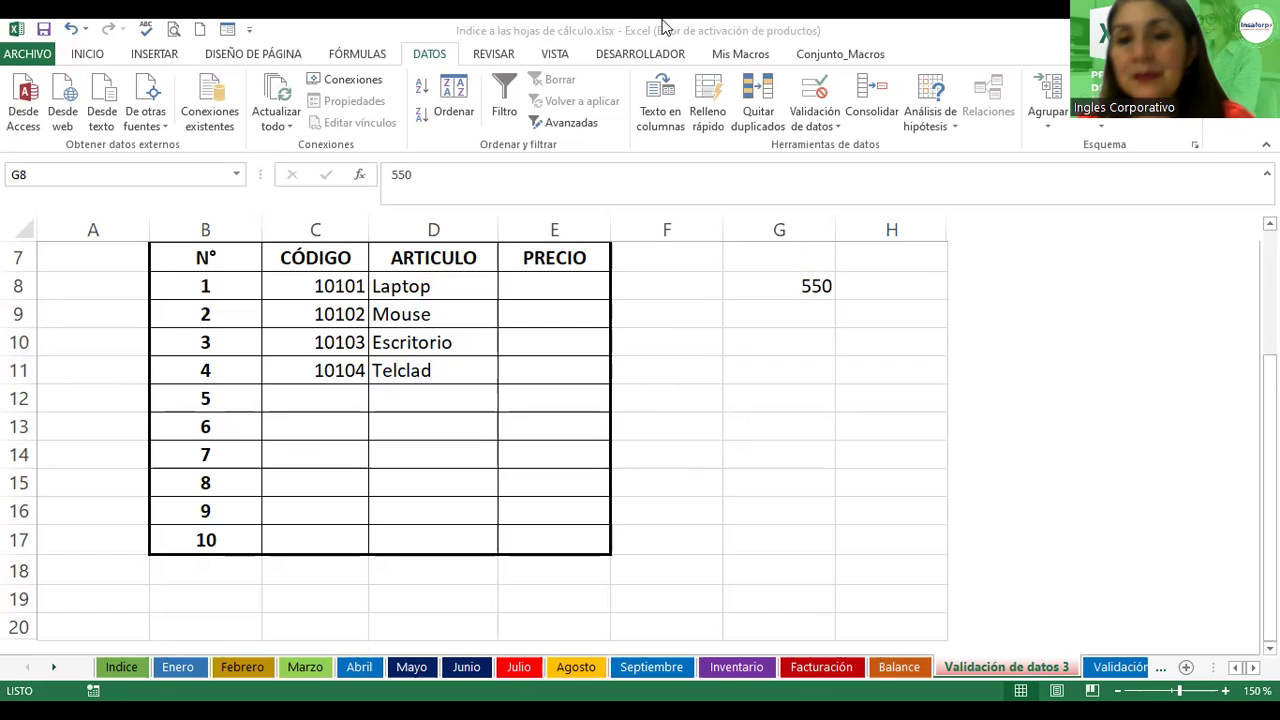
{"action": "left_click", "coordinate": [765, 292]}
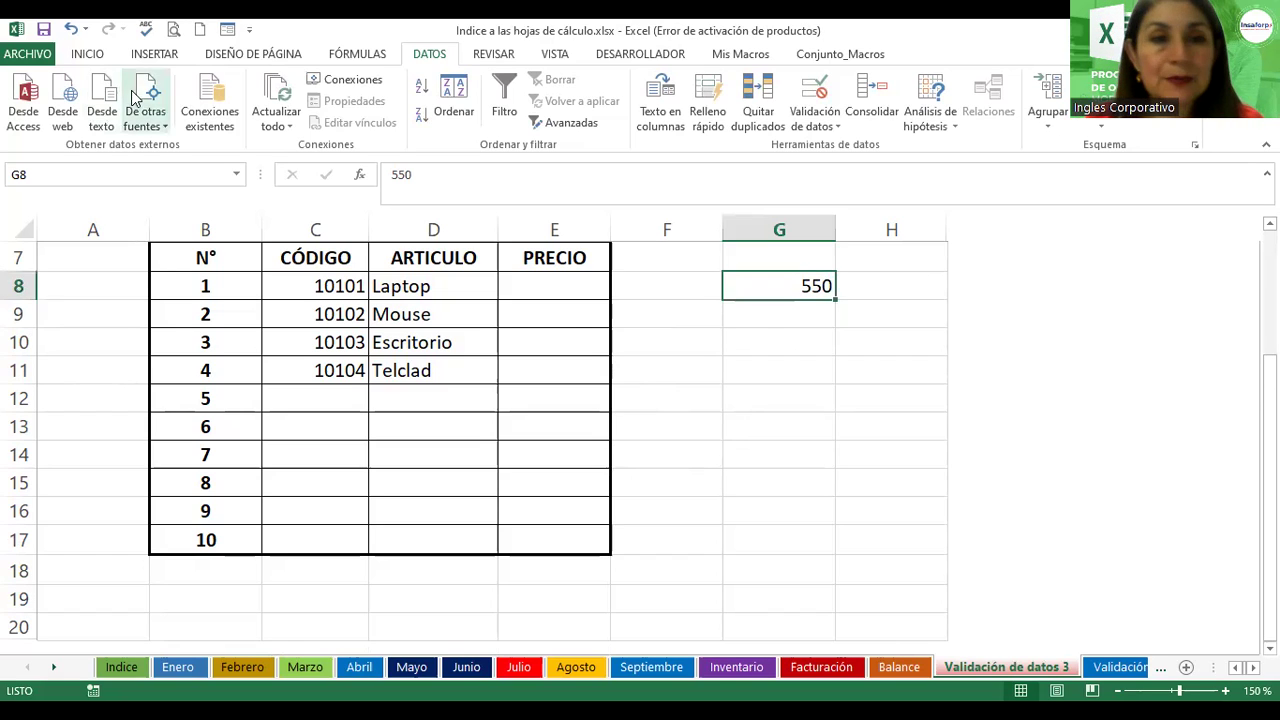
{"action": "left_click", "coordinate": [87, 54]}
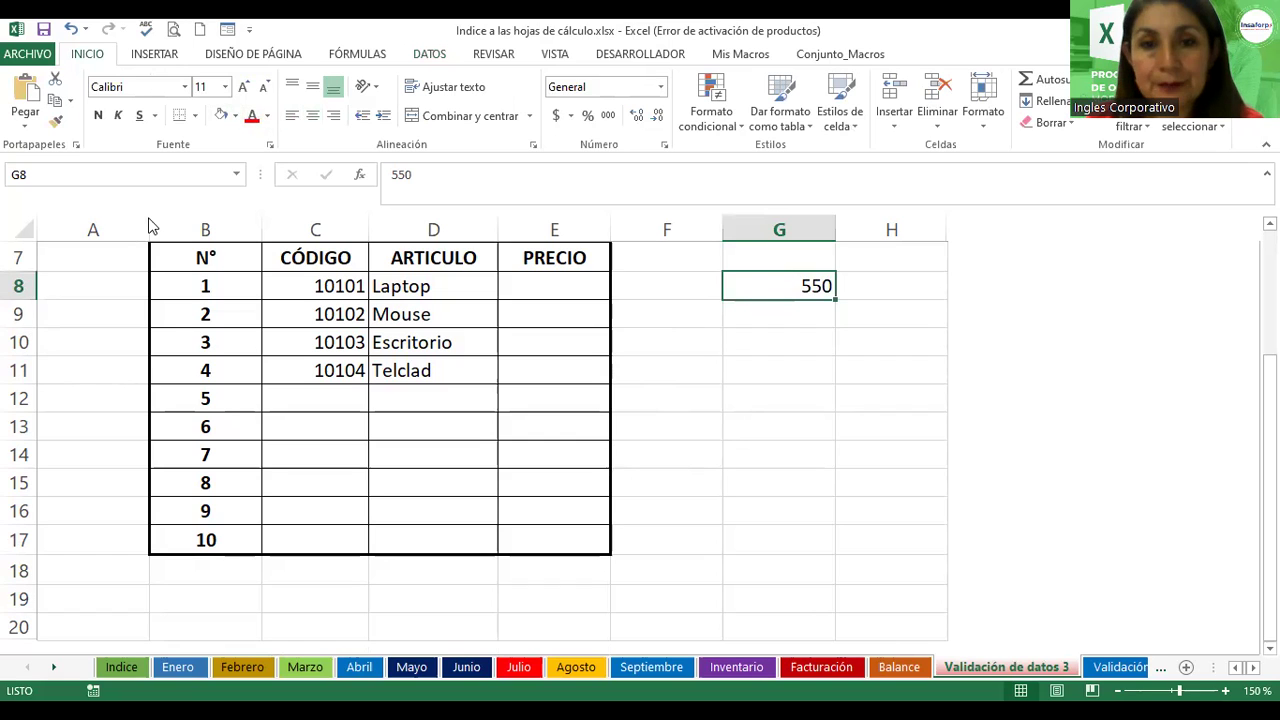
{"action": "left_click", "coordinate": [556, 116]}
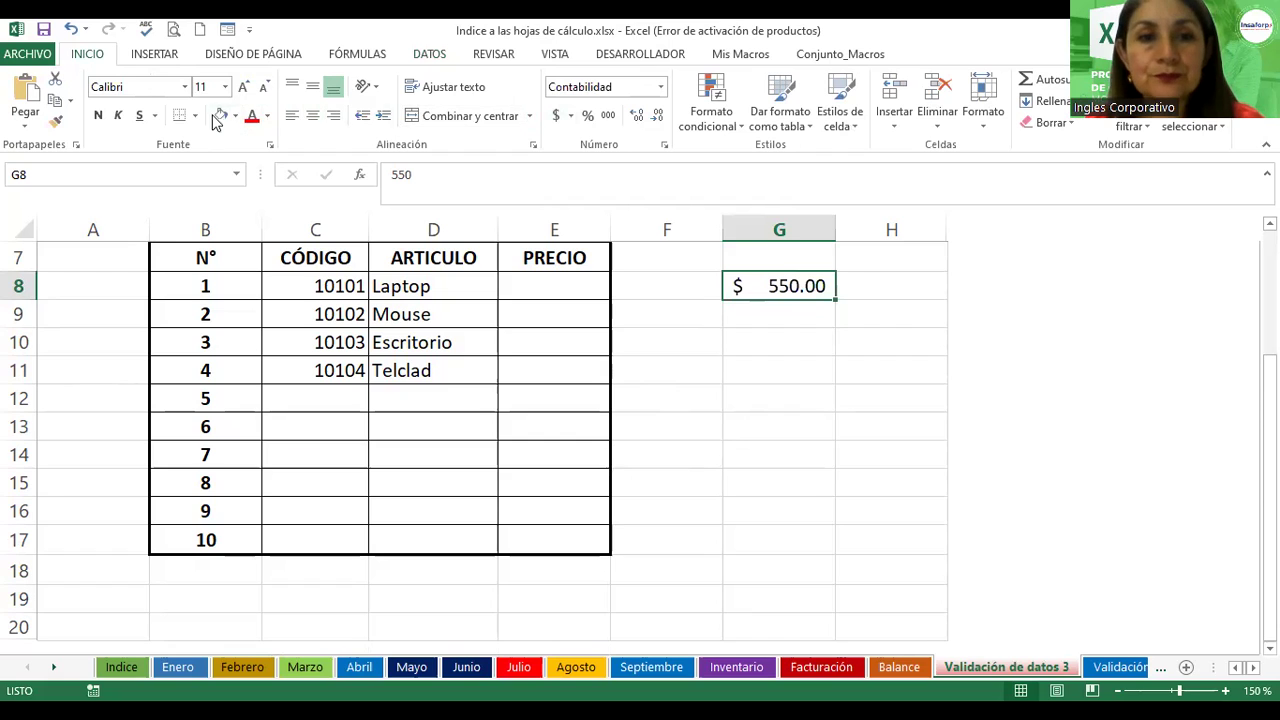
- Format G8 with a dark orange fill and a yellow font, and make it bold, italic and underlined
{"action": "left_click", "coordinate": [251, 116]}
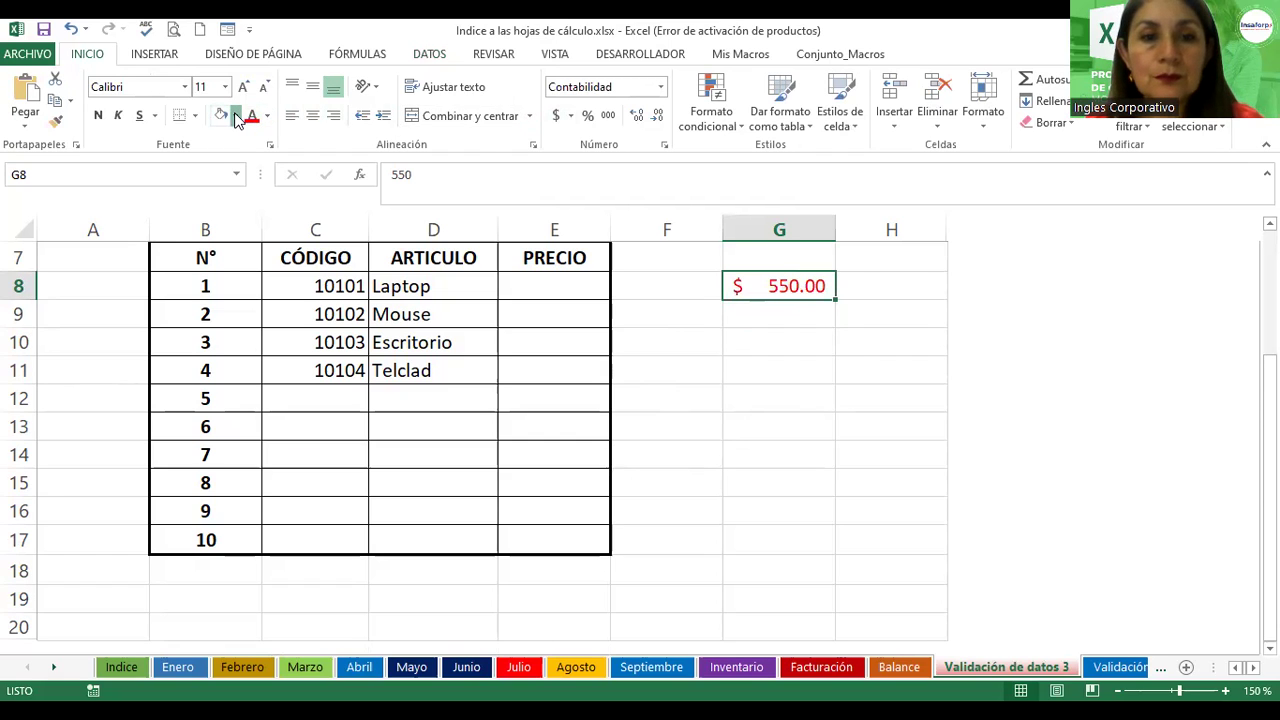
{"action": "left_click", "coordinate": [236, 116]}
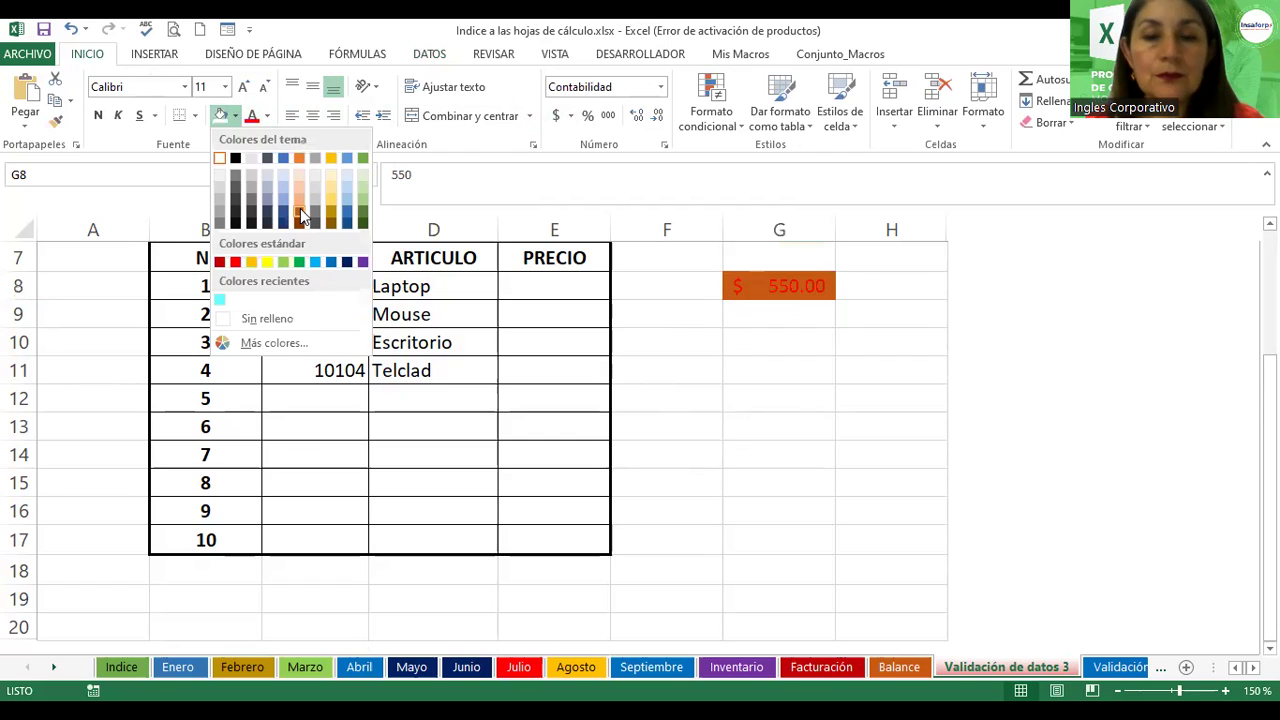
{"action": "left_click", "coordinate": [267, 116]}
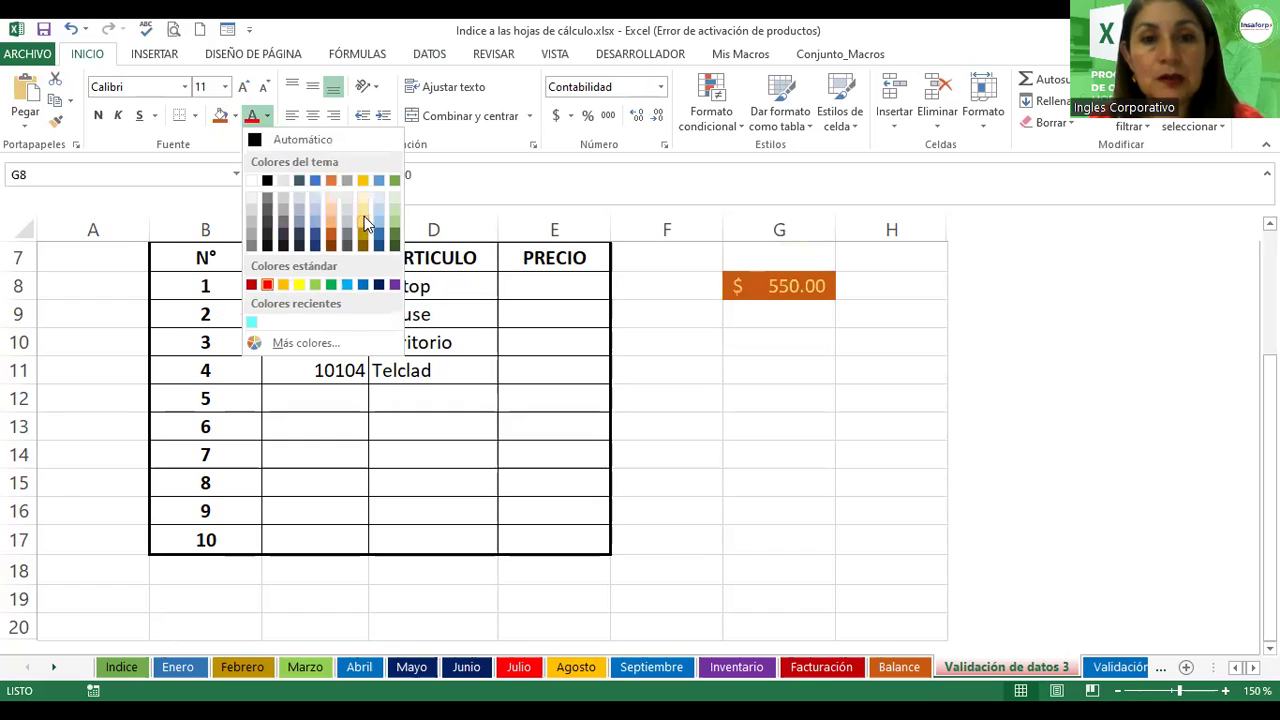
{"action": "left_click", "coordinate": [298, 285]}
{"action": "left_click", "coordinate": [117, 116]}
{"action": "left_click", "coordinate": [97, 116]}
{"action": "left_click", "coordinate": [138, 116]}
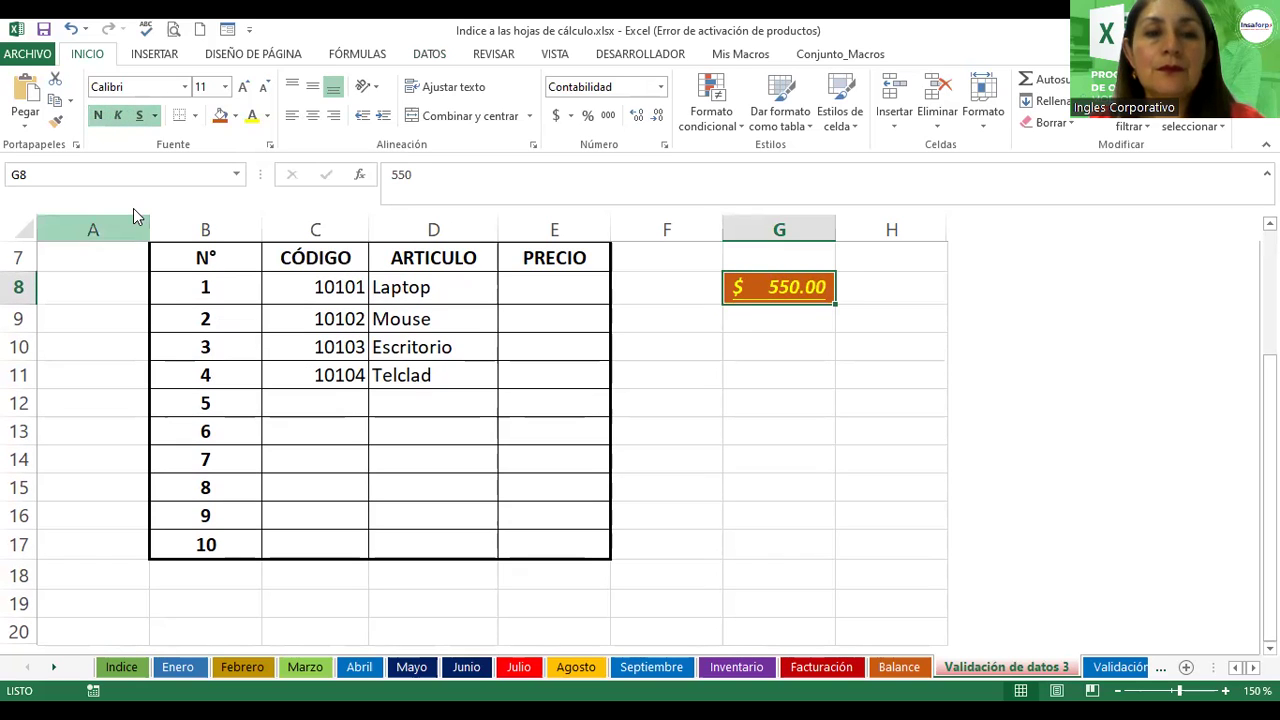
- Total the PRECIO cells in E12 with the formula =SUMA(E8:E11)
{"action": "left_click", "coordinate": [567, 287]}
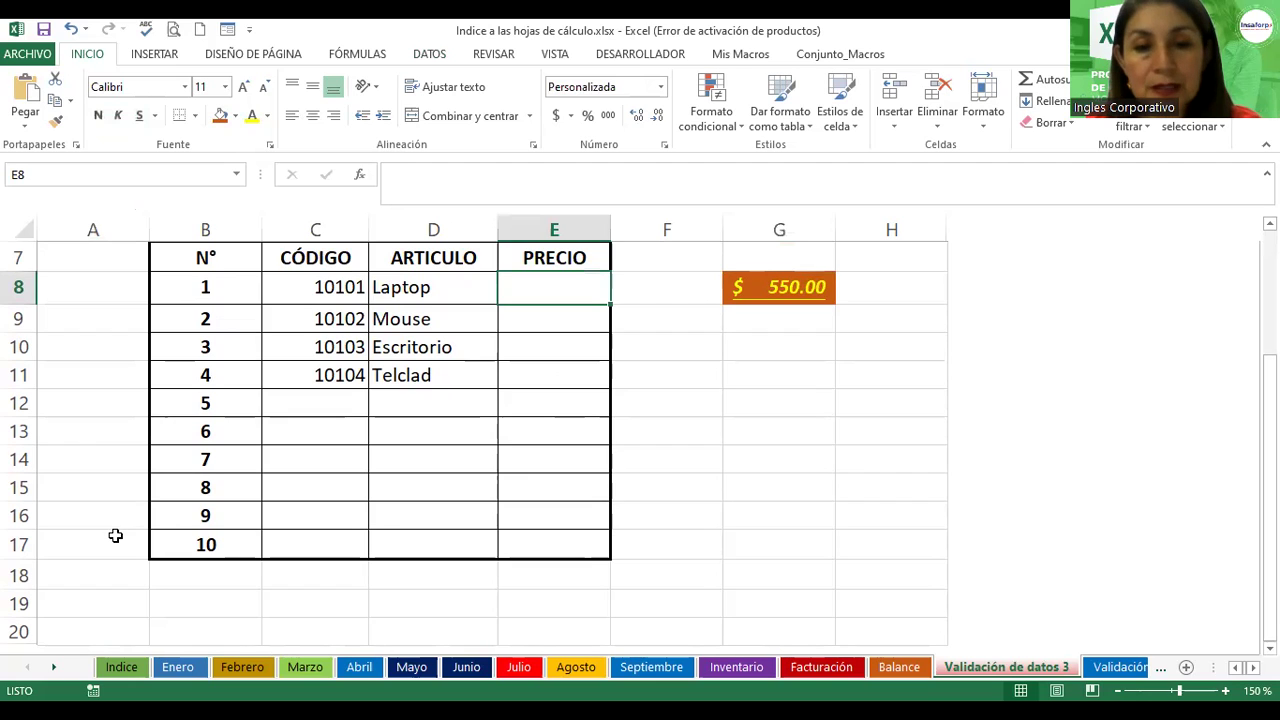
{"action": "left_click", "coordinate": [550, 405]}
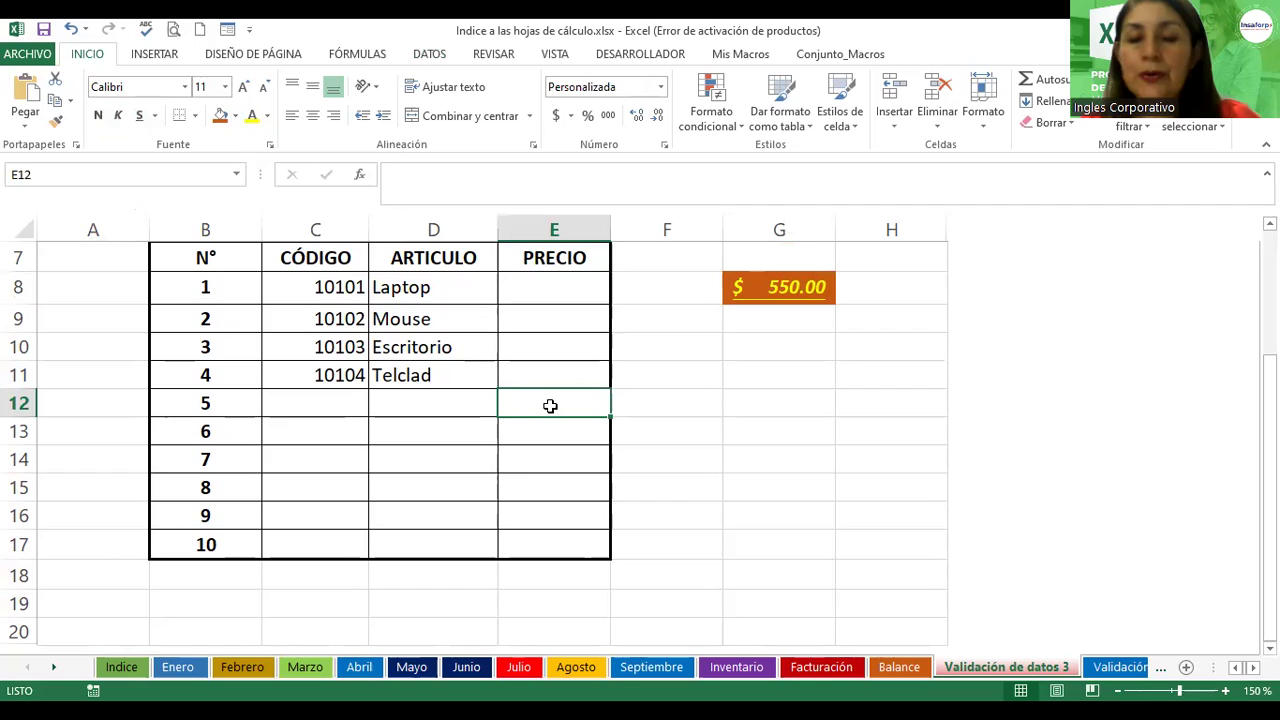
{"action": "type", "text": "=s"}
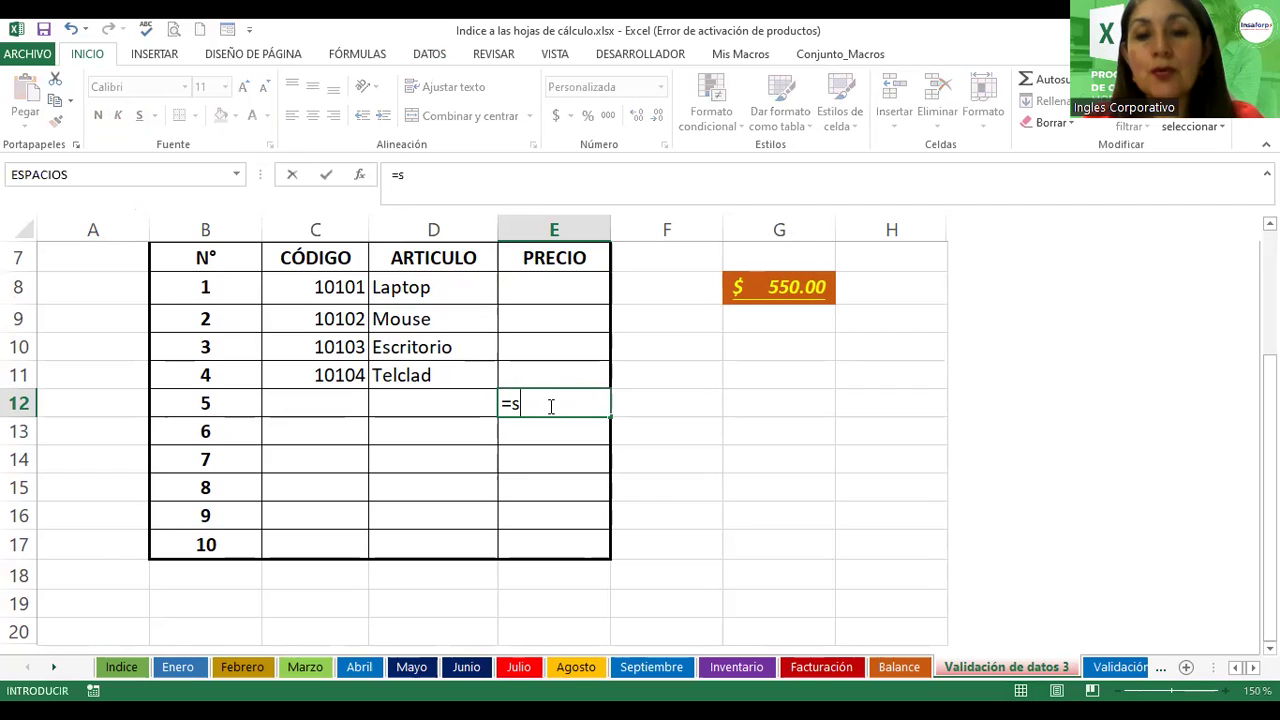
{"action": "type", "text": "uma("}
{"action": "left_click", "coordinate": [553, 287]}
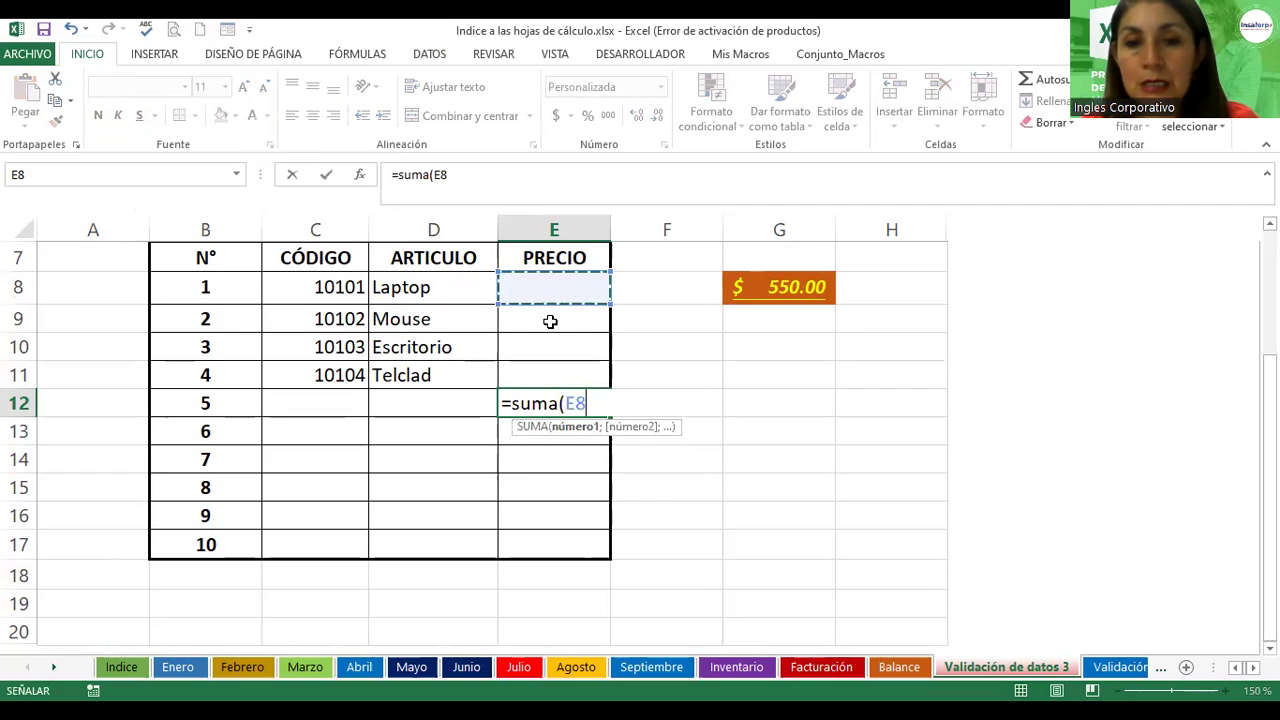
{"action": "left_click", "coordinate": [541, 374], "text": "shift"}
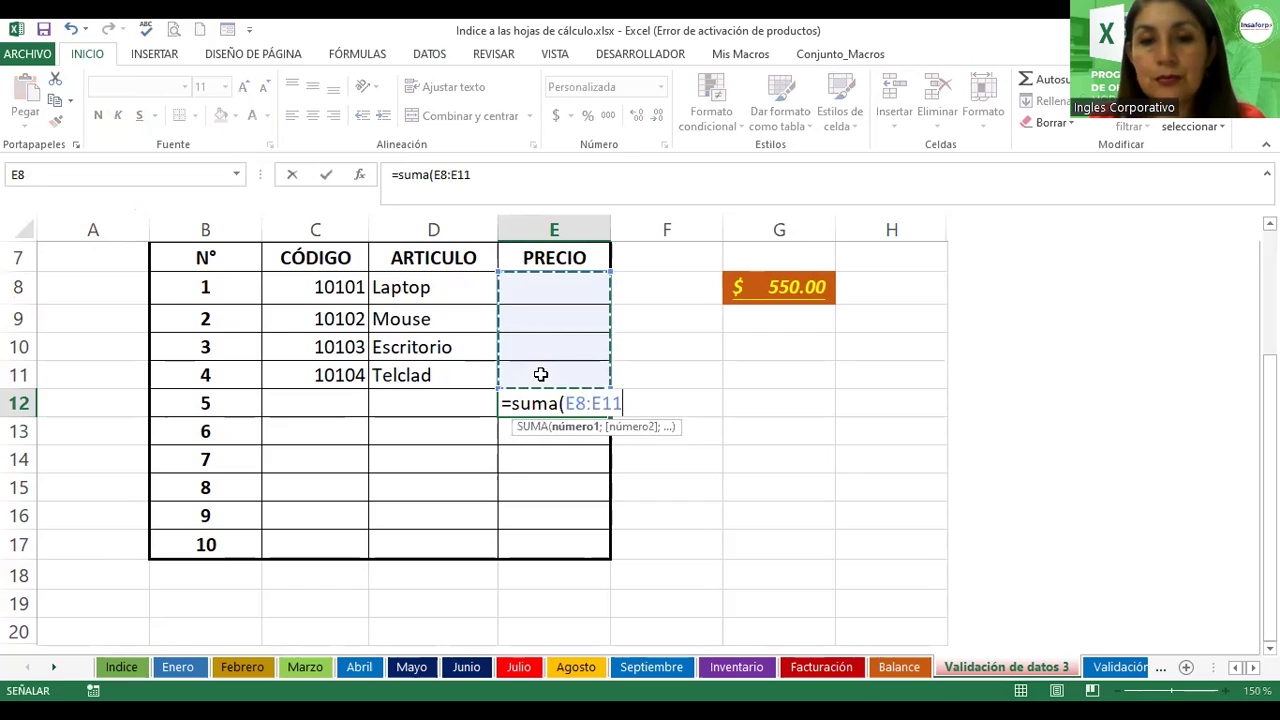
{"action": "key", "text": "Return"}
- Clear the row numbers in B12:B17, and give the total row B12:E12 a dark orange fill and a yellow font
{"action": "left_click_drag", "start_coordinate": [194, 405], "coordinate": [212, 551]}
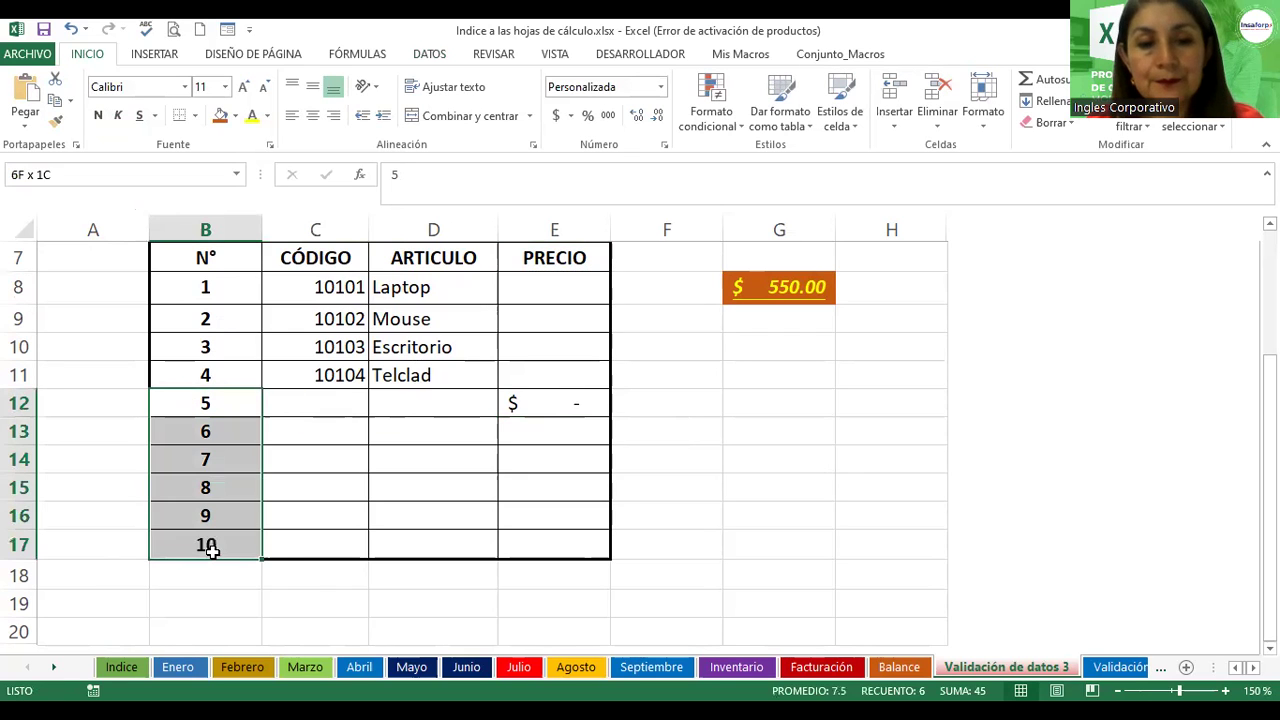
{"action": "key", "text": "Delete"}
{"action": "left_click_drag", "start_coordinate": [155, 402], "coordinate": [553, 405]}
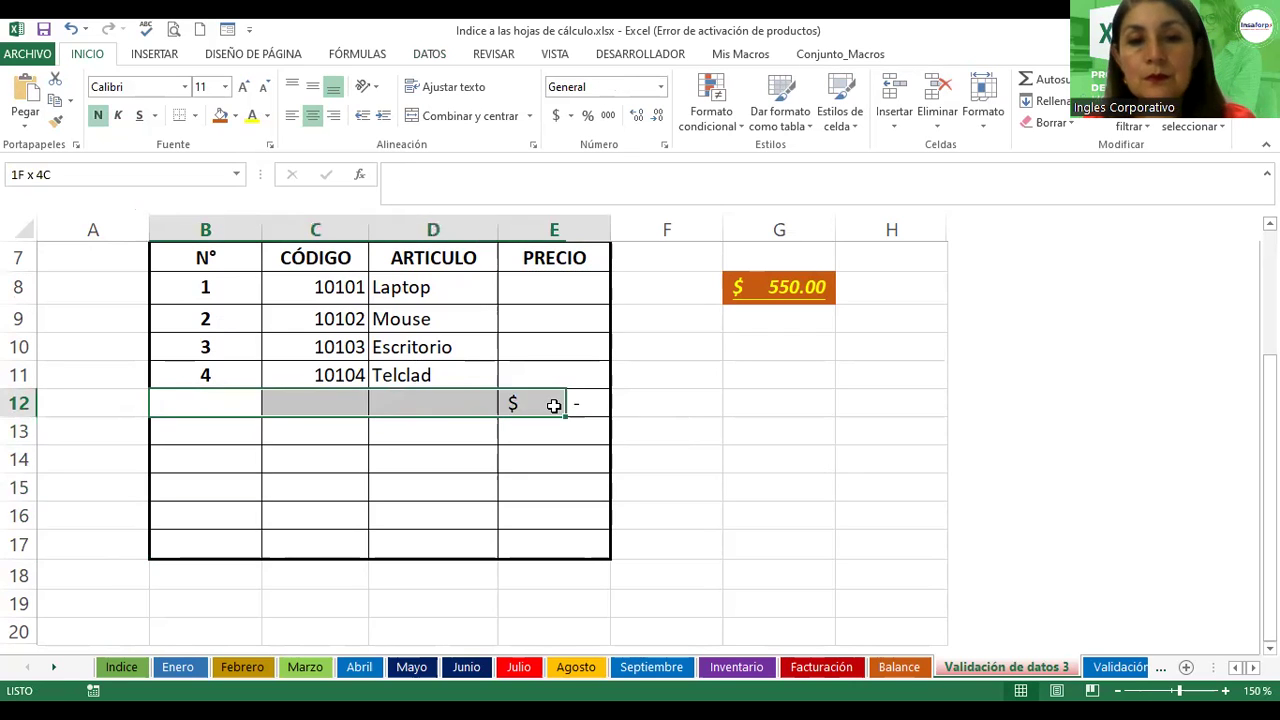
{"action": "left_click", "coordinate": [220, 115]}
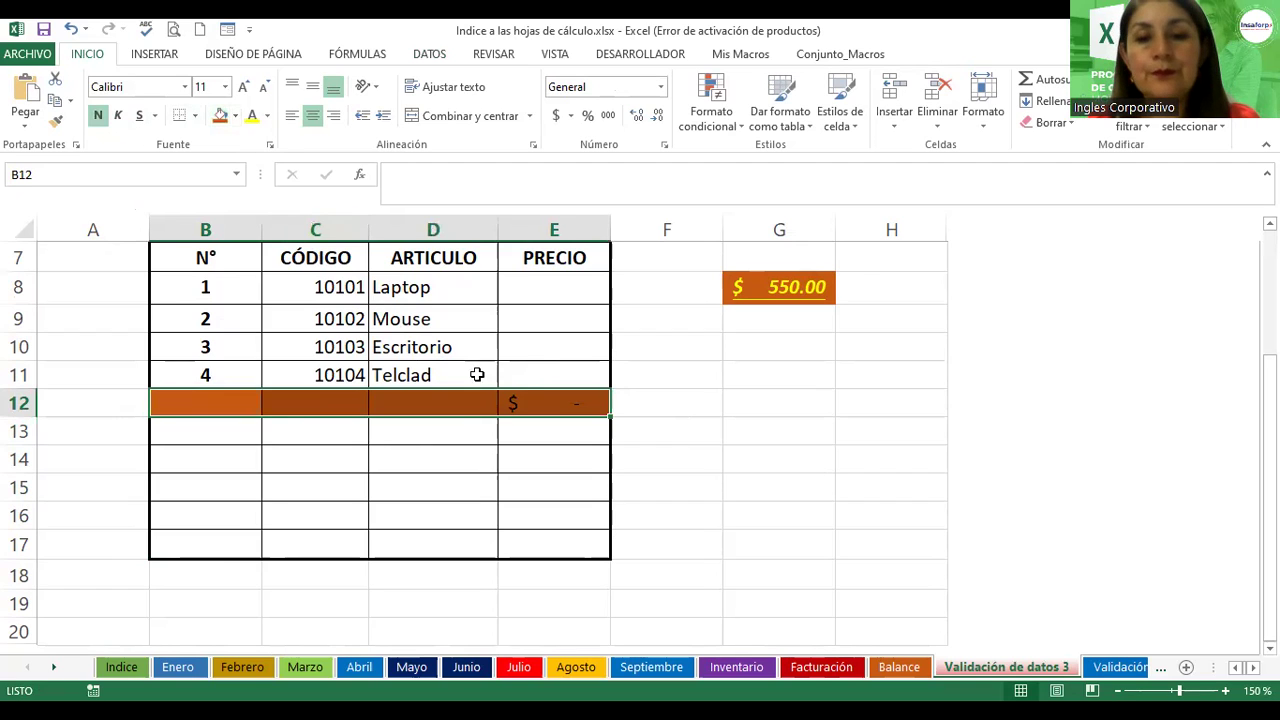
{"action": "left_click", "coordinate": [522, 399]}
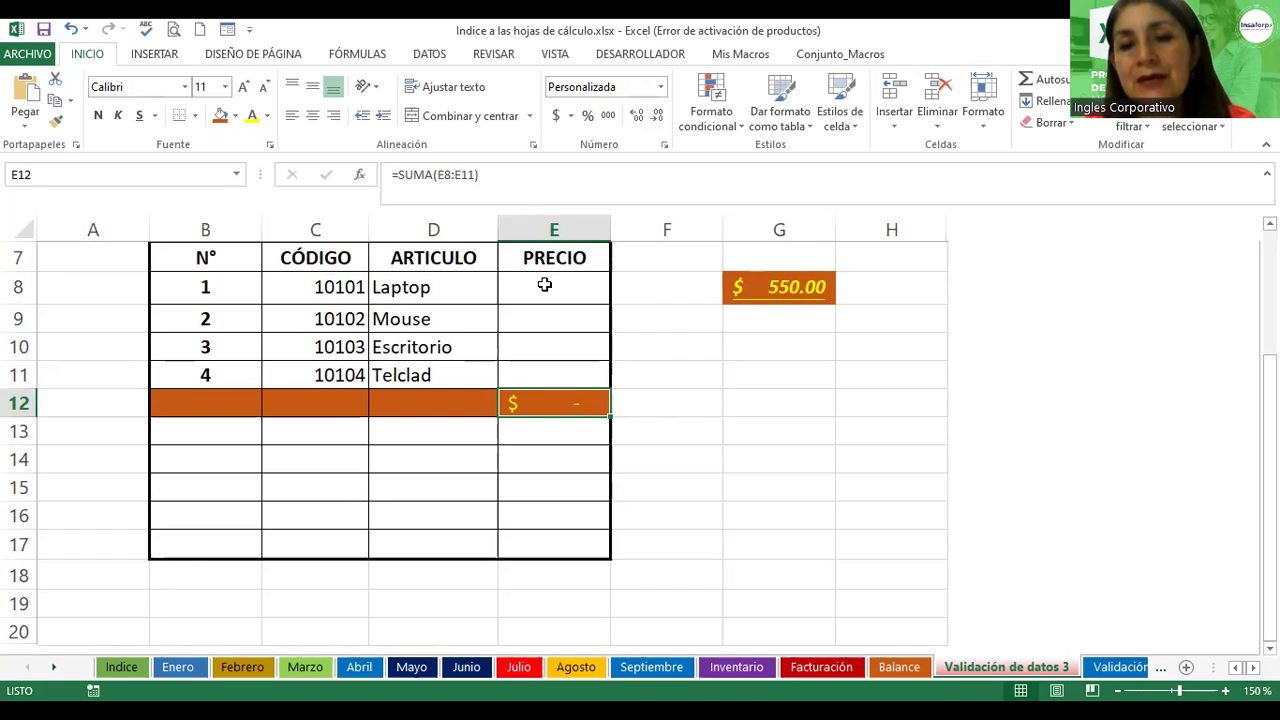
- Start a data validation rule for the PRECIO cells E8:E11 that allows the Personalizada criterion
{"action": "left_click_drag", "start_coordinate": [544, 286], "coordinate": [526, 372]}
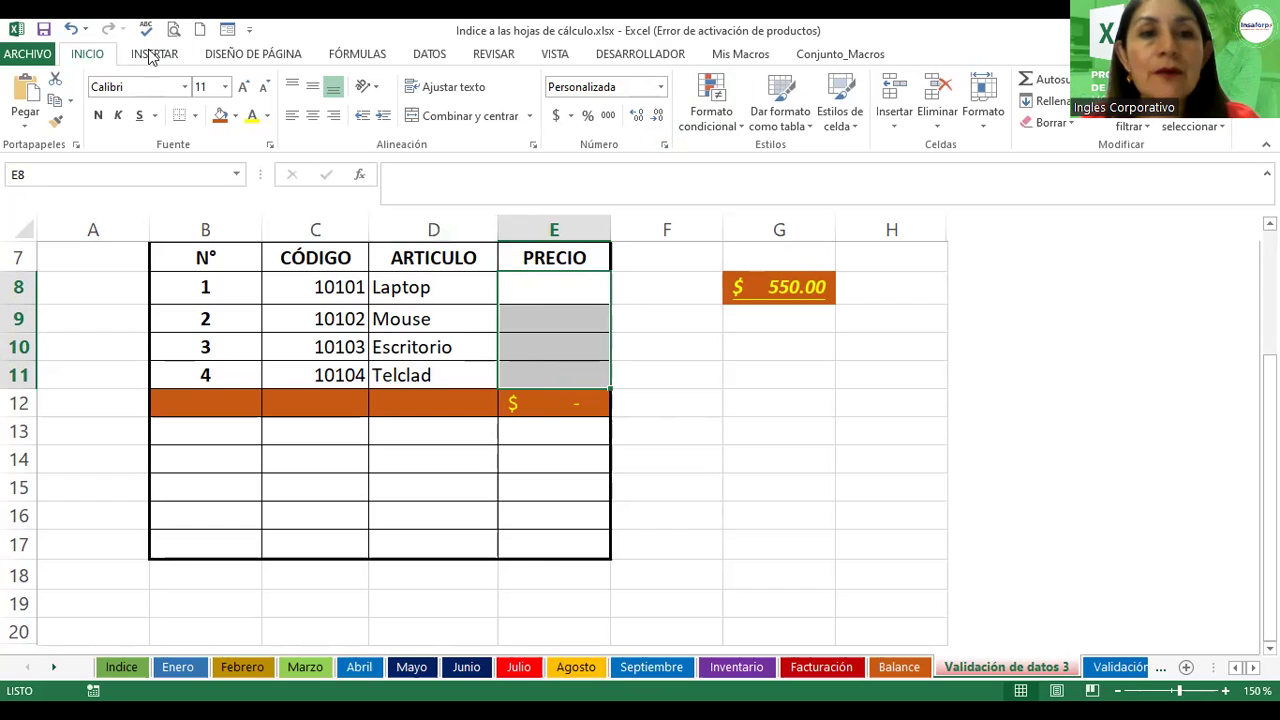
{"action": "left_click", "coordinate": [424, 57]}
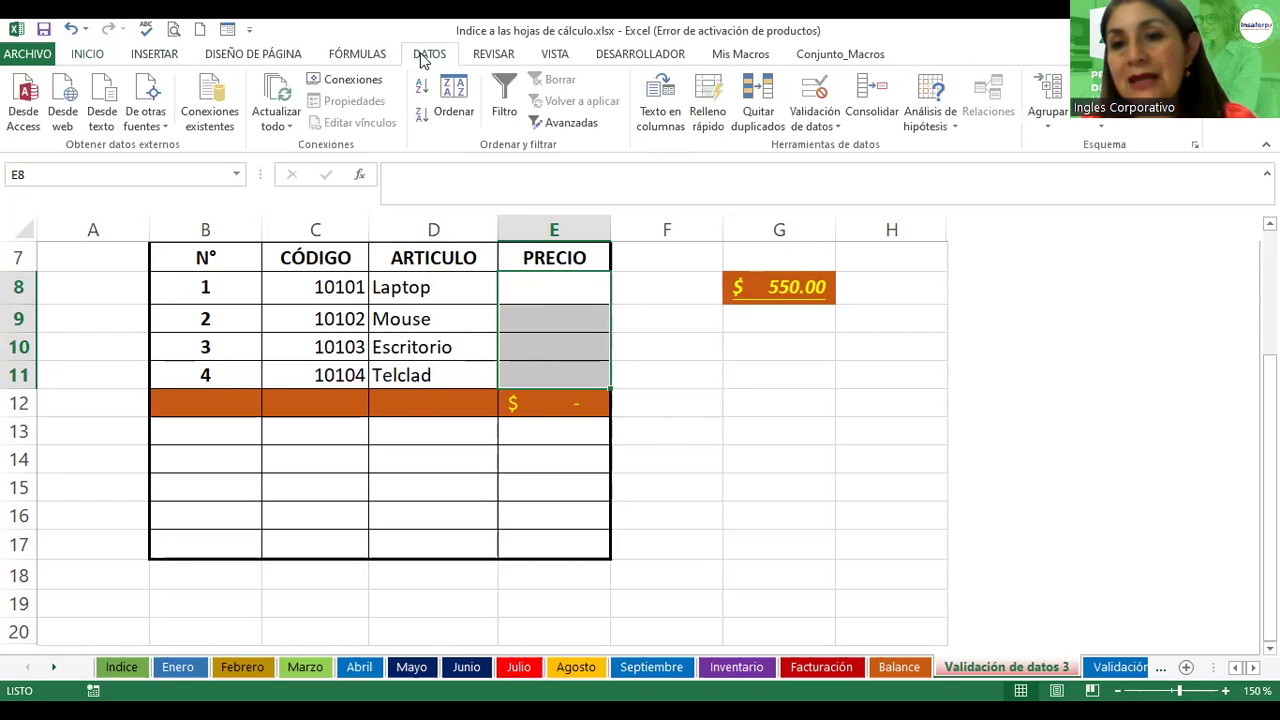
{"action": "left_click", "coordinate": [816, 120]}
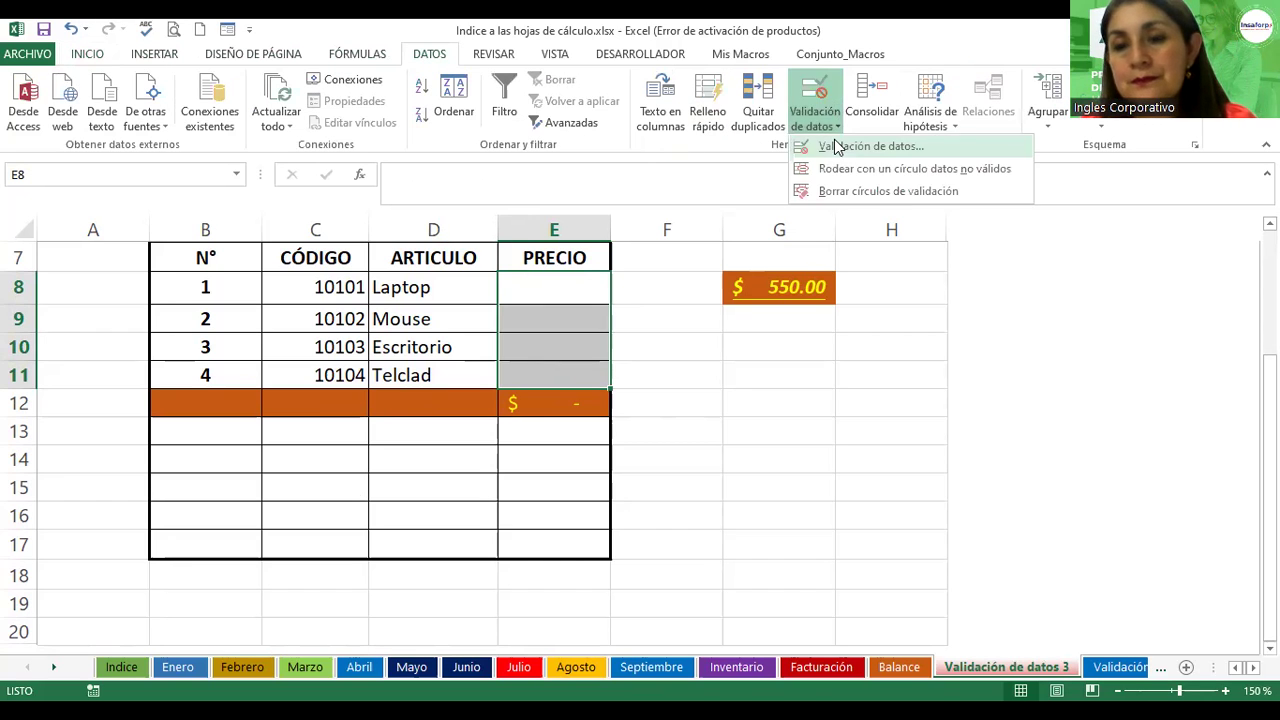
{"action": "left_click", "coordinate": [838, 146]}
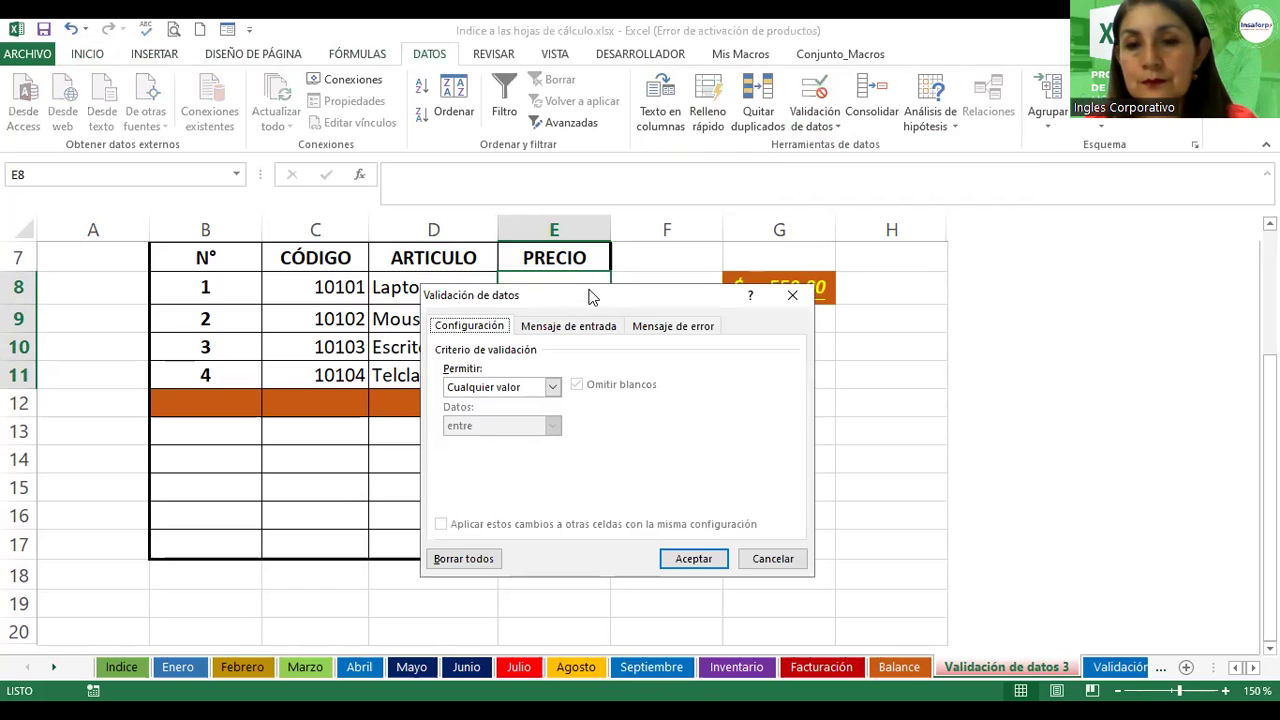
{"action": "left_click_drag", "start_coordinate": [590, 297], "coordinate": [815, 182]}
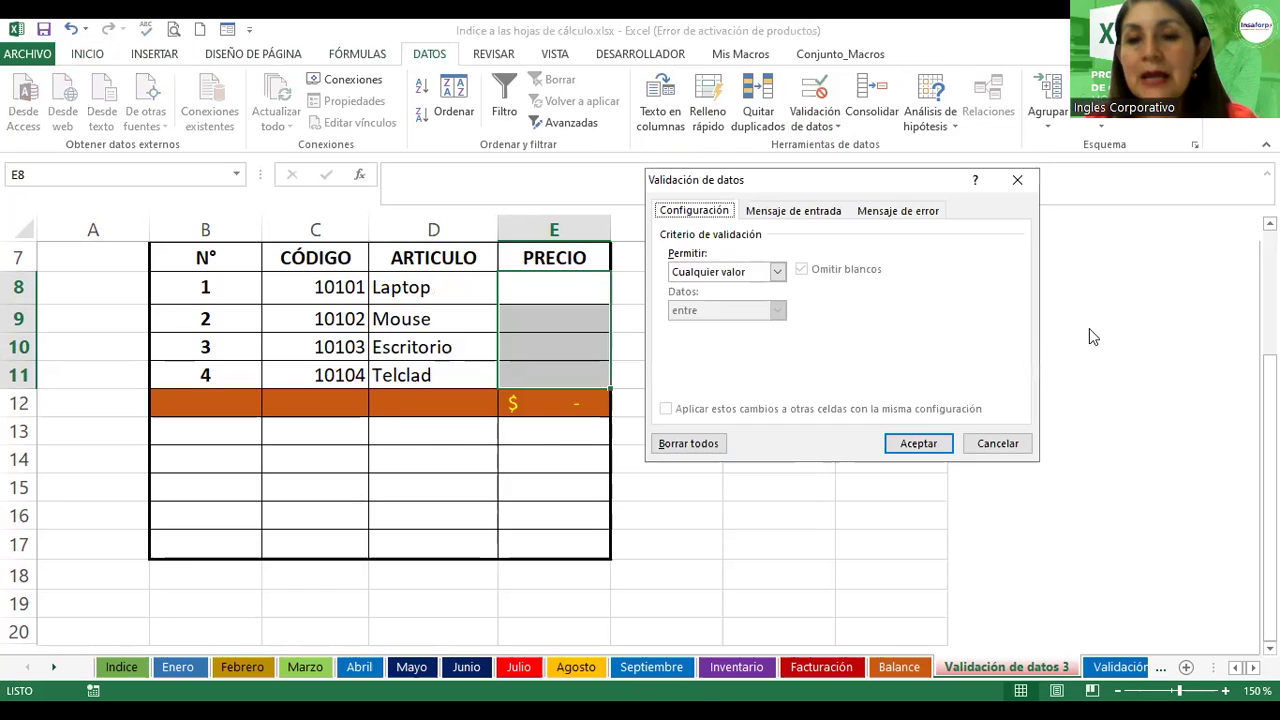
{"action": "left_click", "coordinate": [777, 272]}
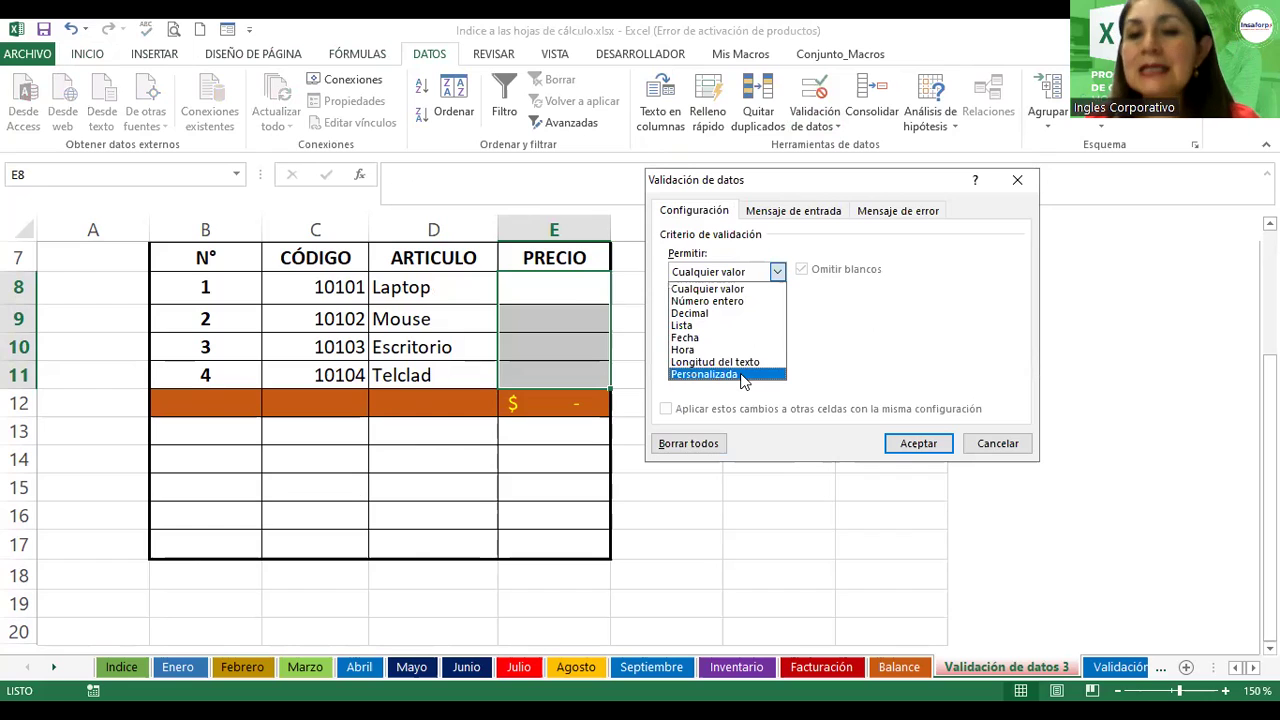
{"action": "left_click", "coordinate": [741, 375]}
- Set the custom validation formula to =suma($E$8:$E$11)<=550, with absolute references for the price range
{"action": "left_click", "coordinate": [745, 349]}
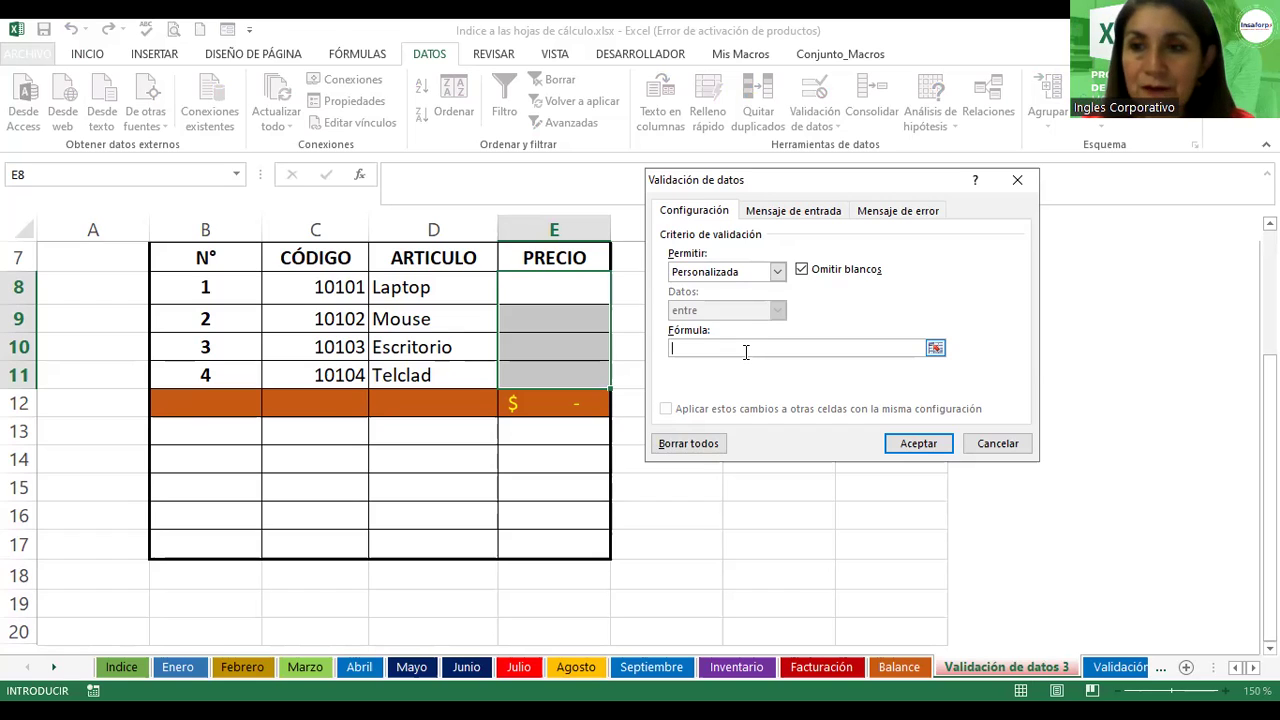
{"action": "type", "text": "=suma"}
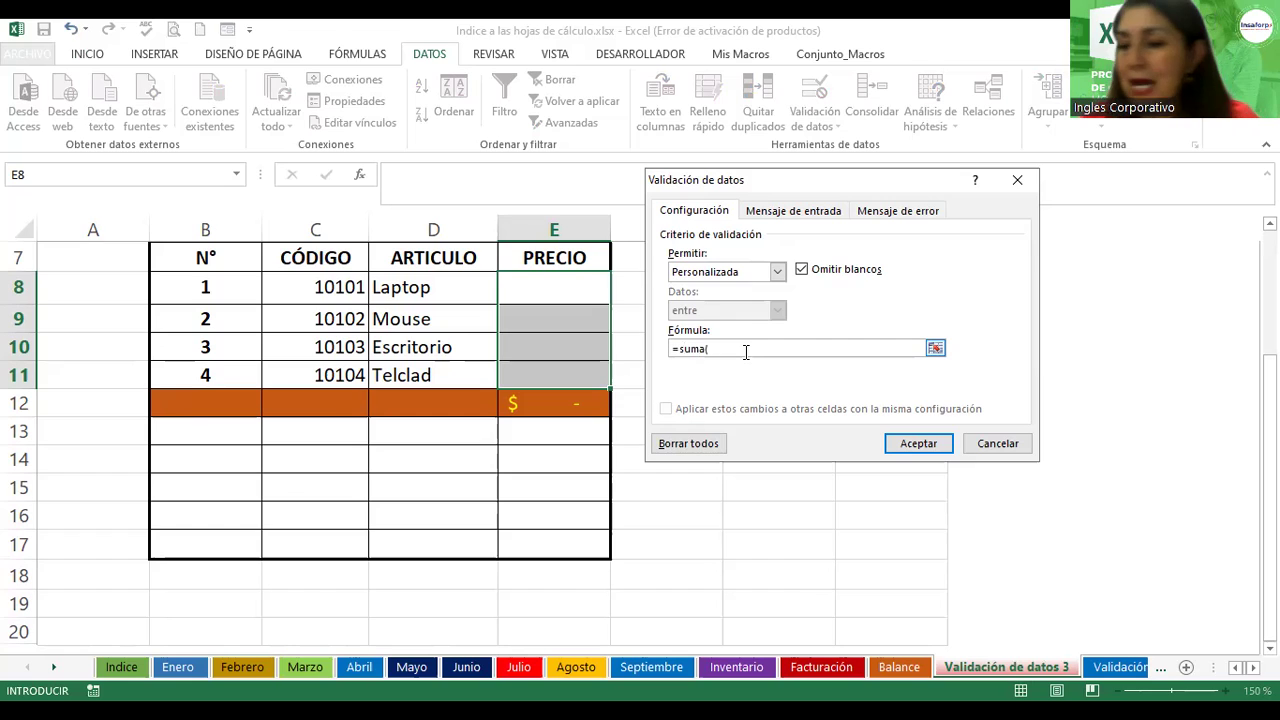
{"action": "type", "text": "("}
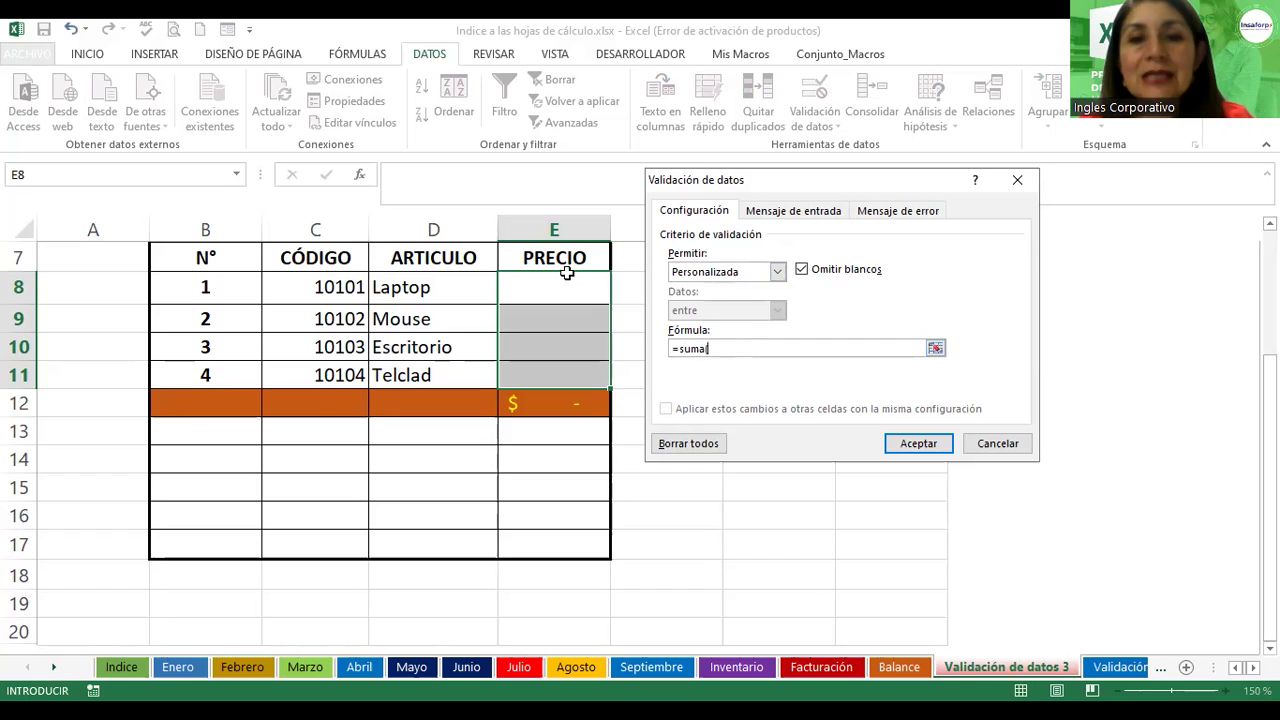
{"action": "left_click", "coordinate": [561, 283]}
{"action": "left_click_drag", "start_coordinate": [550, 360], "coordinate": [542, 364]}
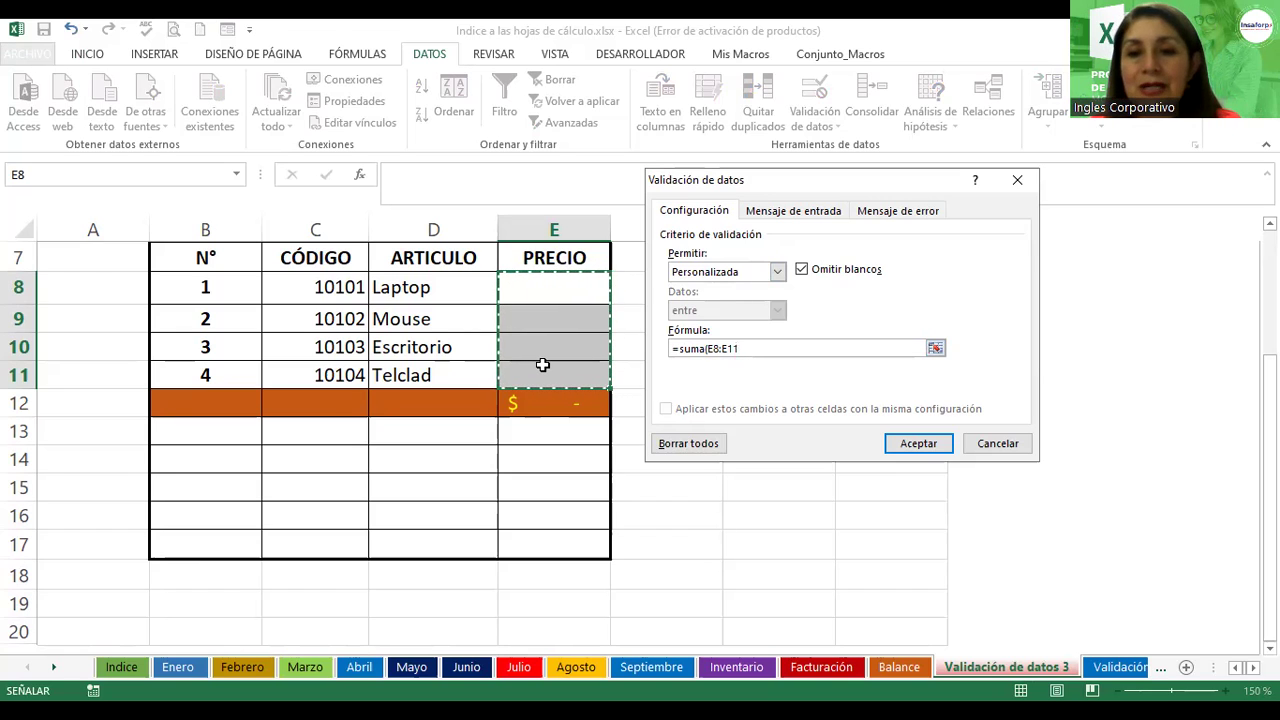
{"action": "type", "text": ")"}
{"action": "key", "text": "F4"}
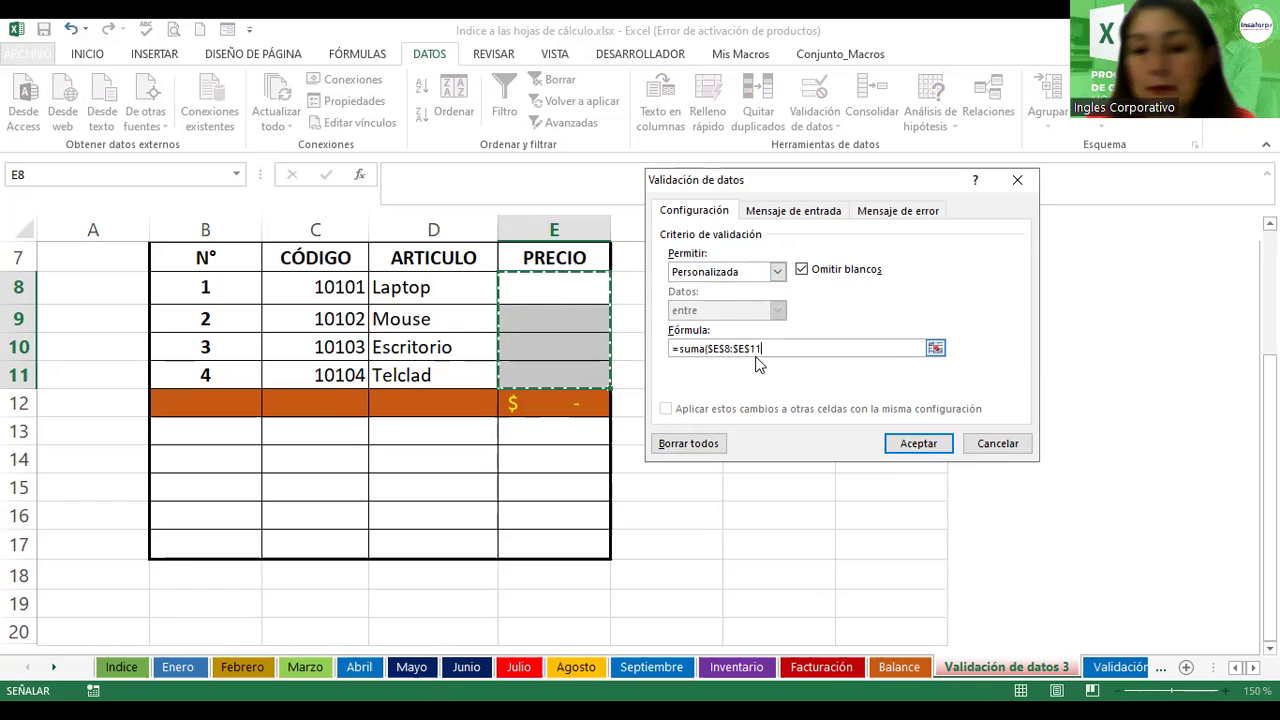
{"action": "type", "text": ")"}
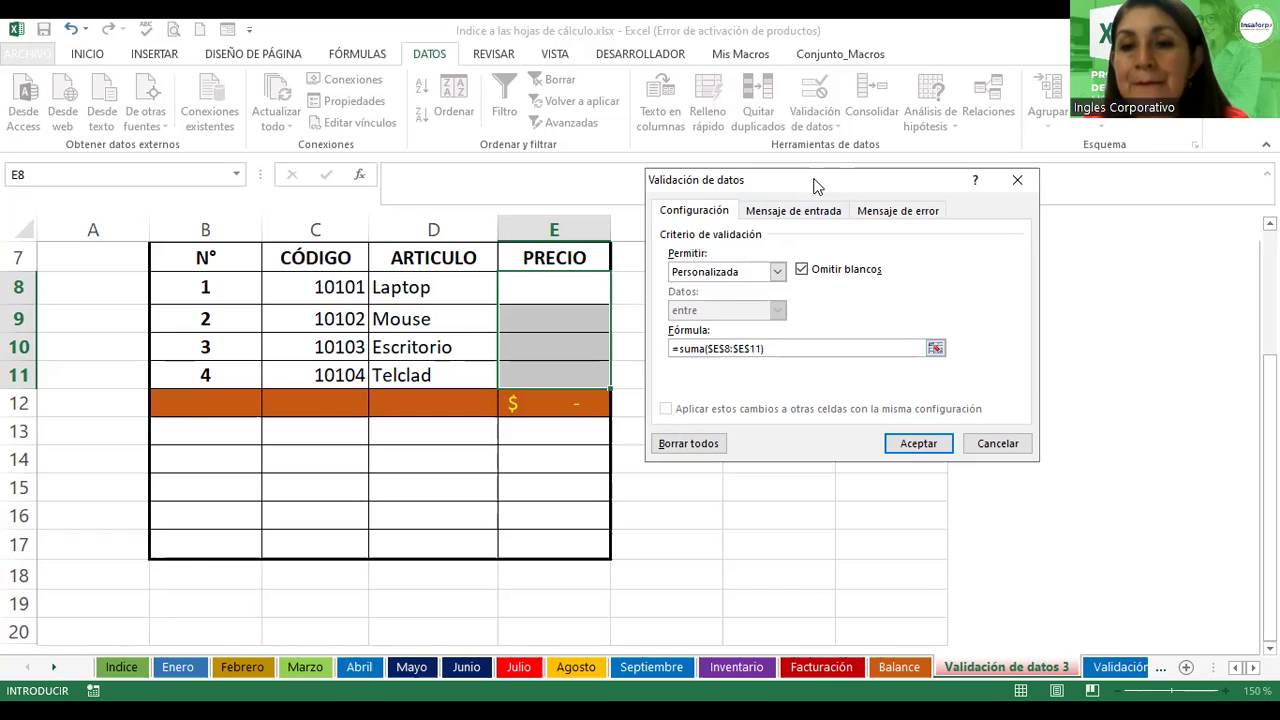
{"action": "left_click_drag", "start_coordinate": [815, 185], "coordinate": [841, 205]}
{"action": "type", "text": "<"}
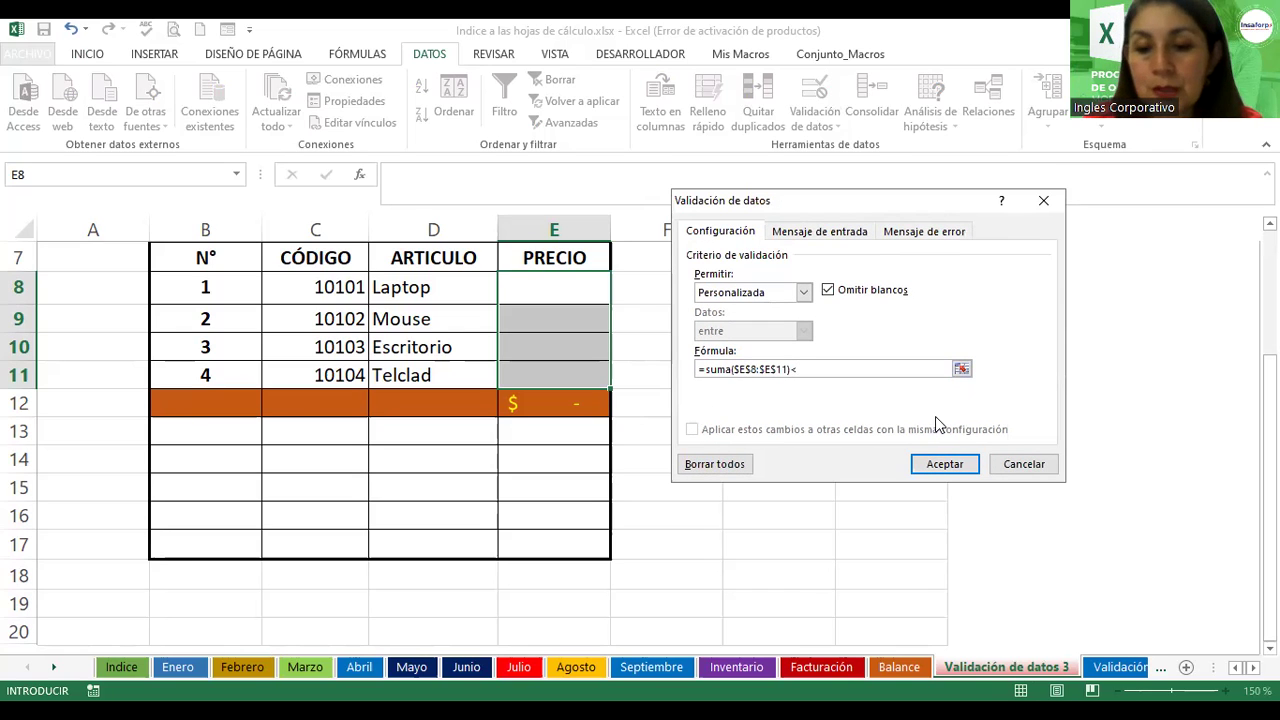
{"action": "type", "text": "=5"}
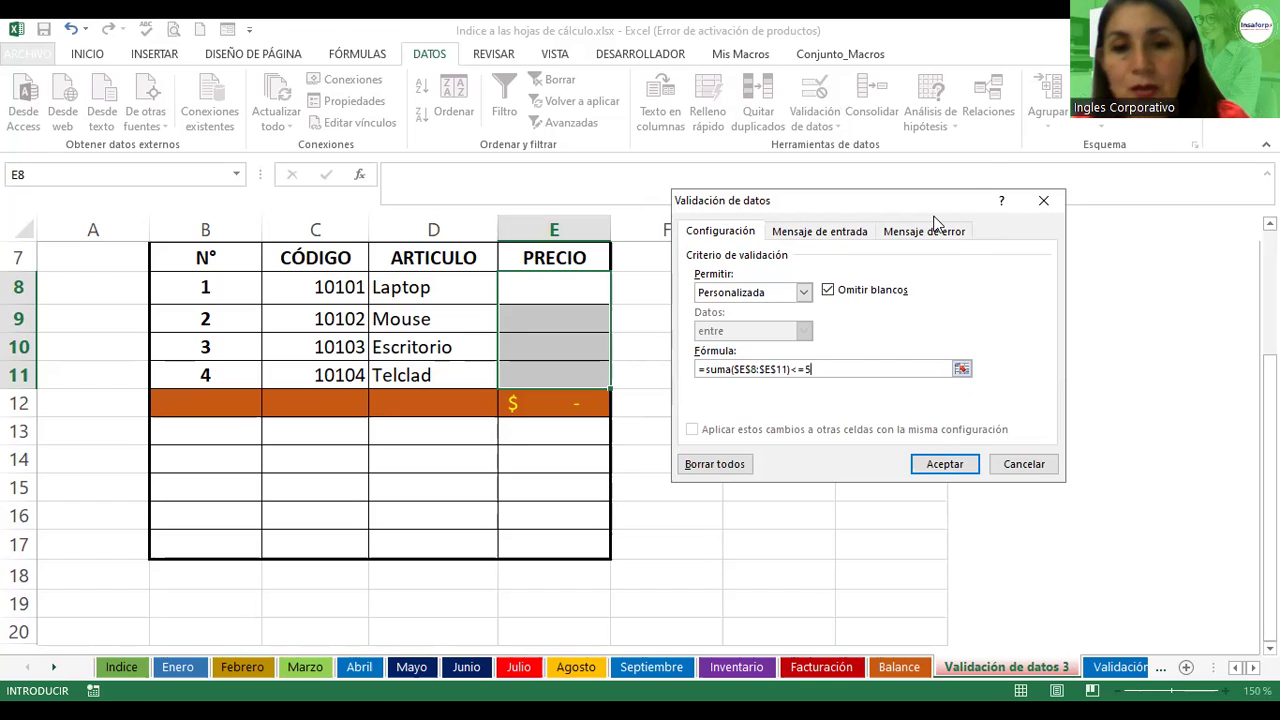
{"action": "type", "text": "50"}
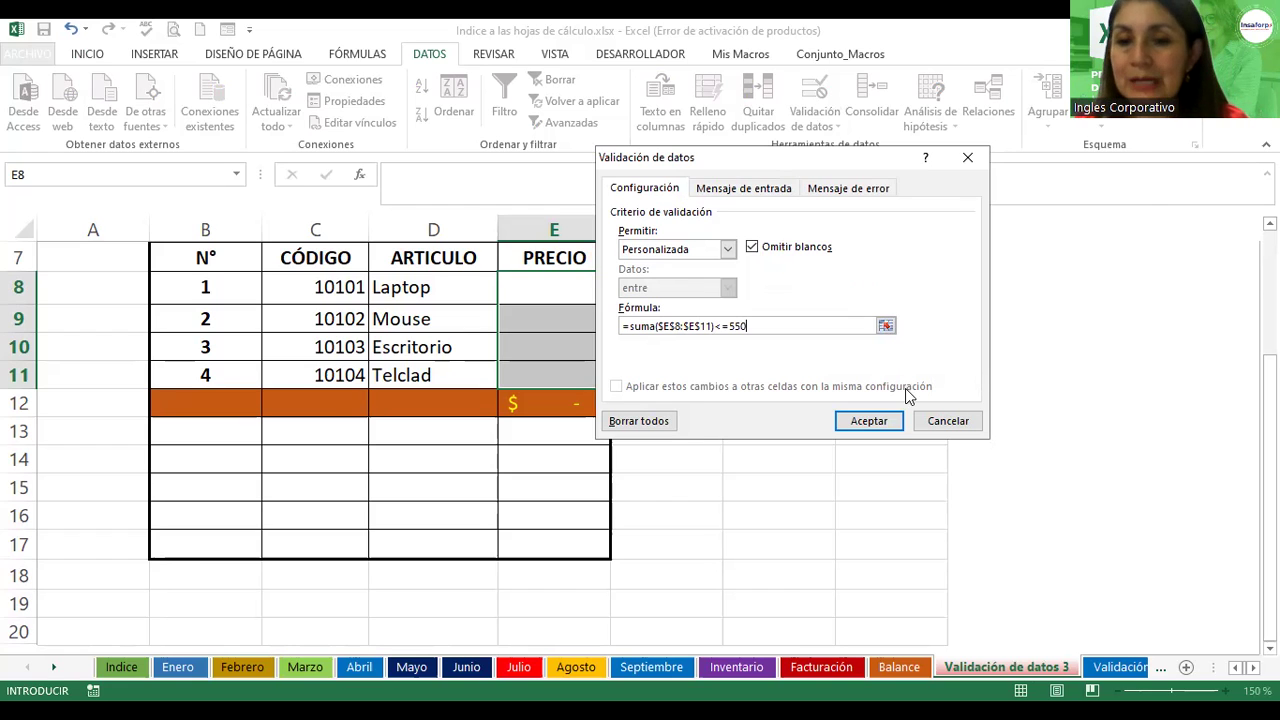
- Give the error alert the title "Error de Ingreso" and message "Los precios sobrepasan del monto asignado.", and apply the validation
{"action": "left_click", "coordinate": [845, 187]}
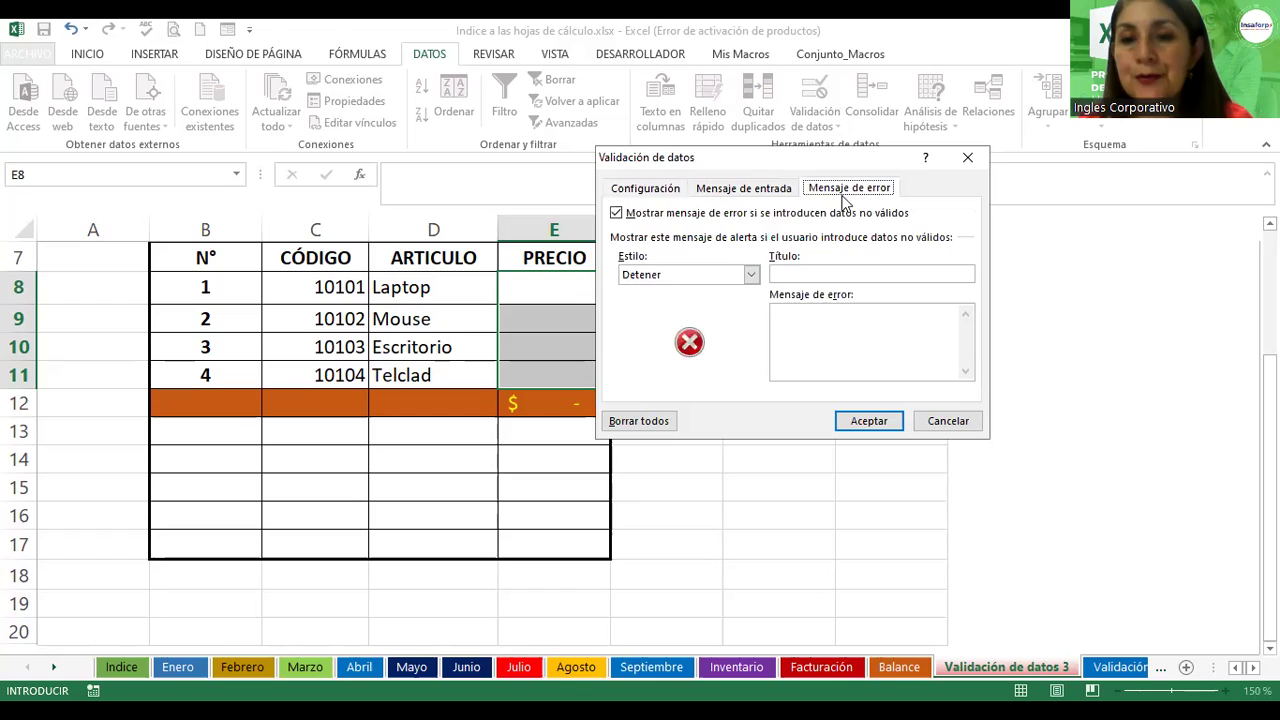
{"action": "left_click", "coordinate": [862, 272]}
{"action": "type", "text": "Error de Ingr"}
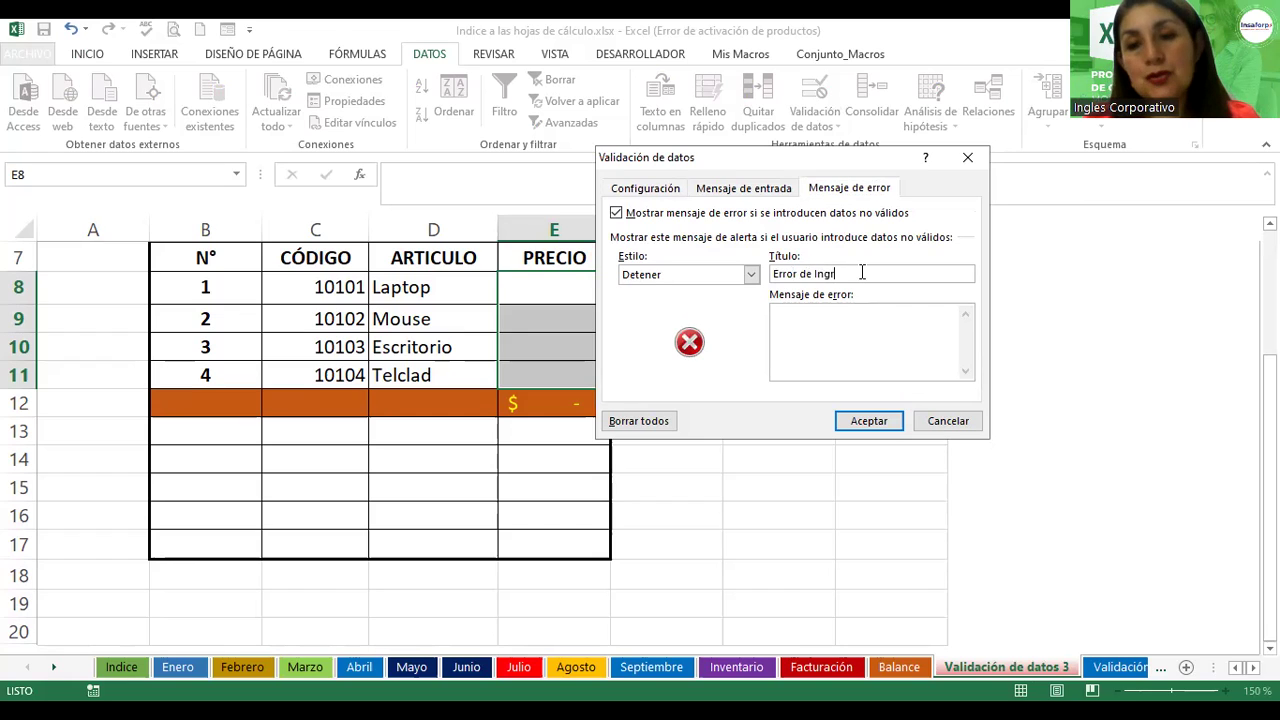
{"action": "type", "text": "esoLAS"}
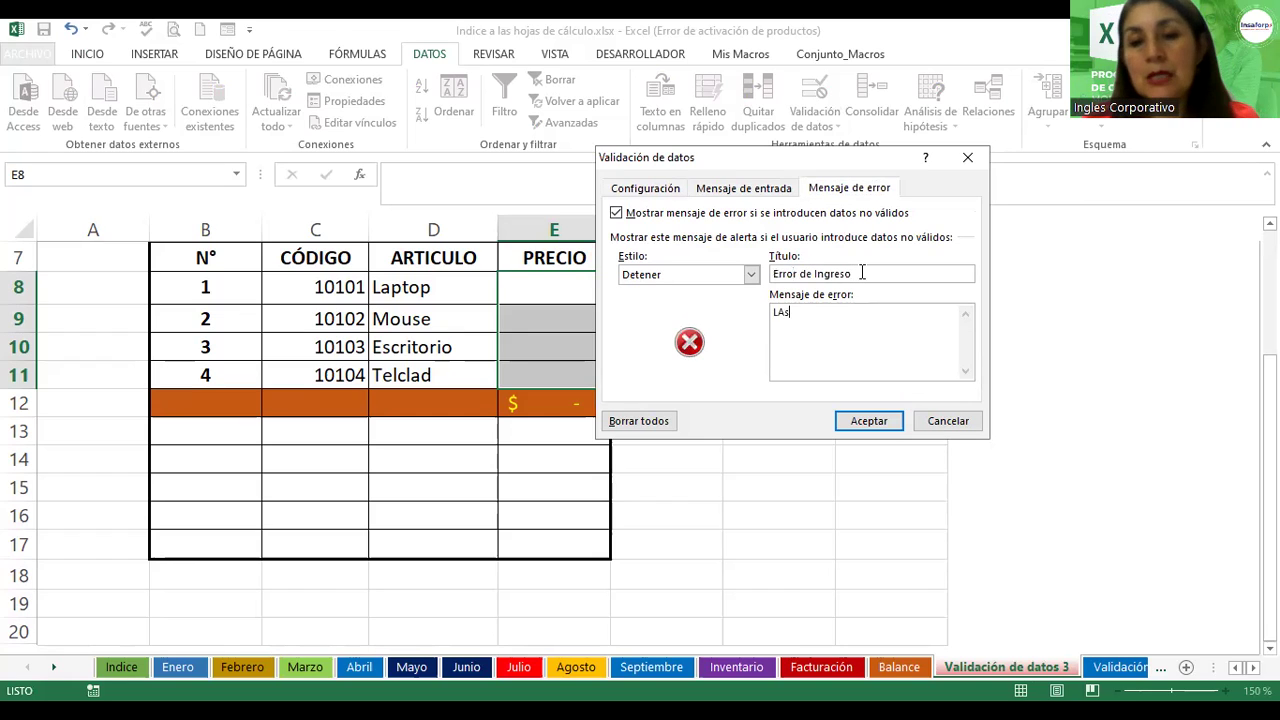
{"action": "key", "text": "BackSpace"}
{"action": "key", "text": "BackSpace"}
{"action": "type", "text": "as"}
{"action": "key", "text": "BackSpace"}
{"action": "key", "text": "BackSpace"}
{"action": "key", "text": "BackSpace"}
{"action": "key", "text": "BackSpace"}
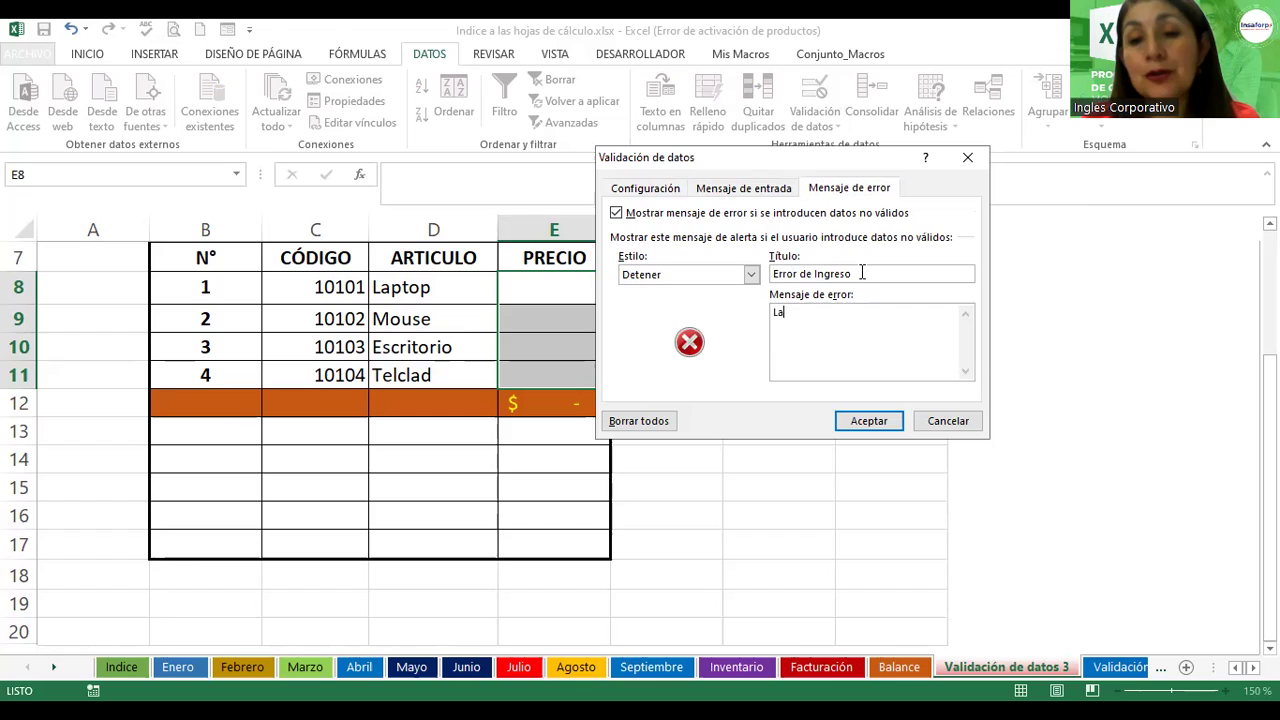
{"action": "type", "text": "Los pre"}
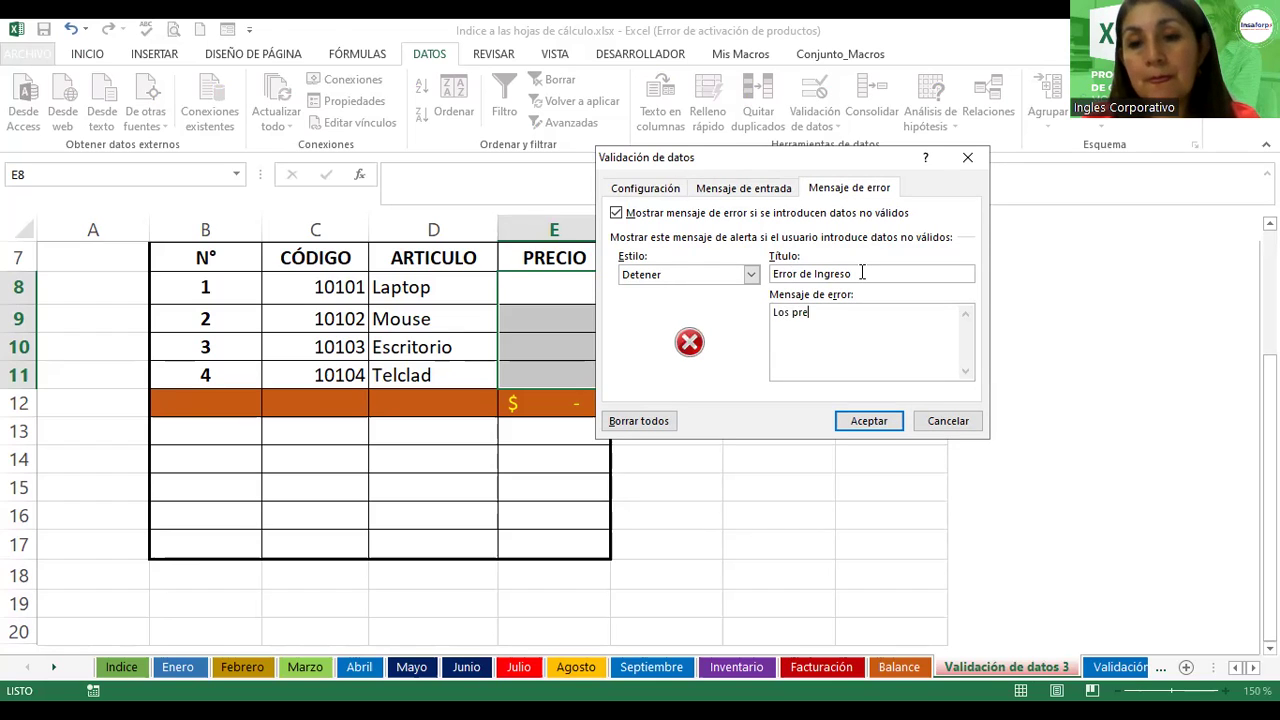
{"action": "type", "text": "cios sobrepas"}
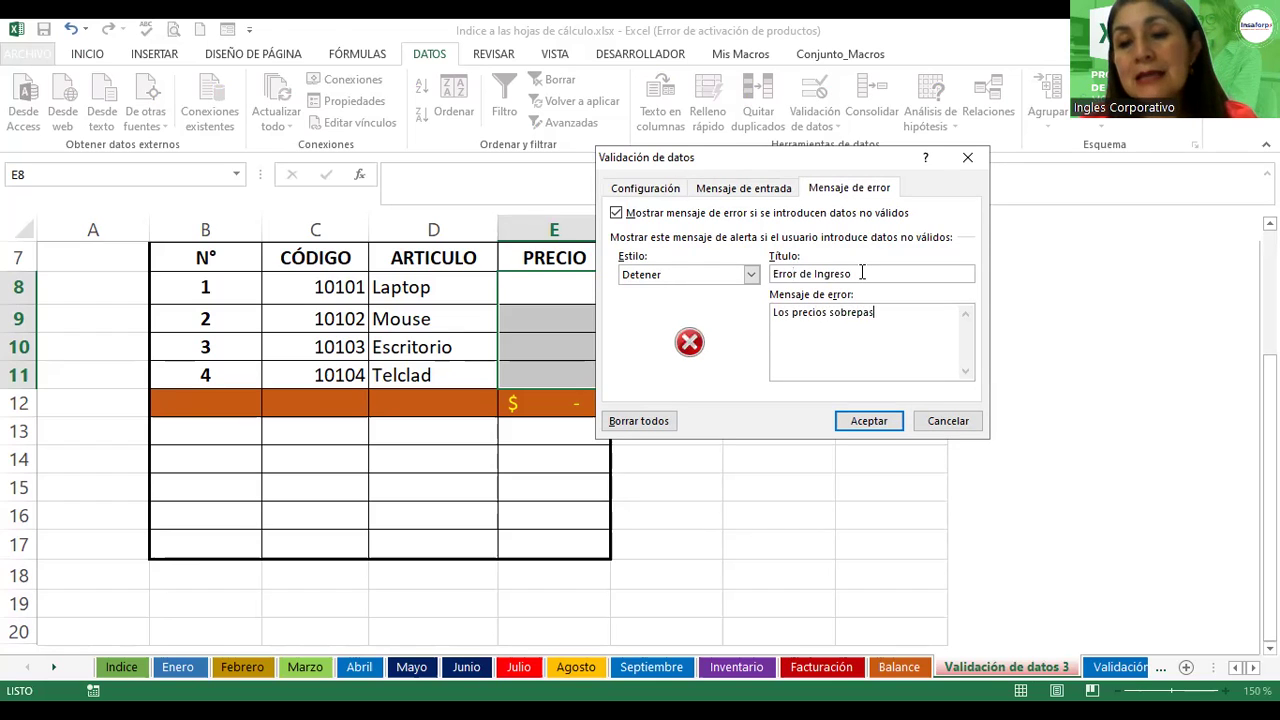
{"action": "type", "text": "an del m"}
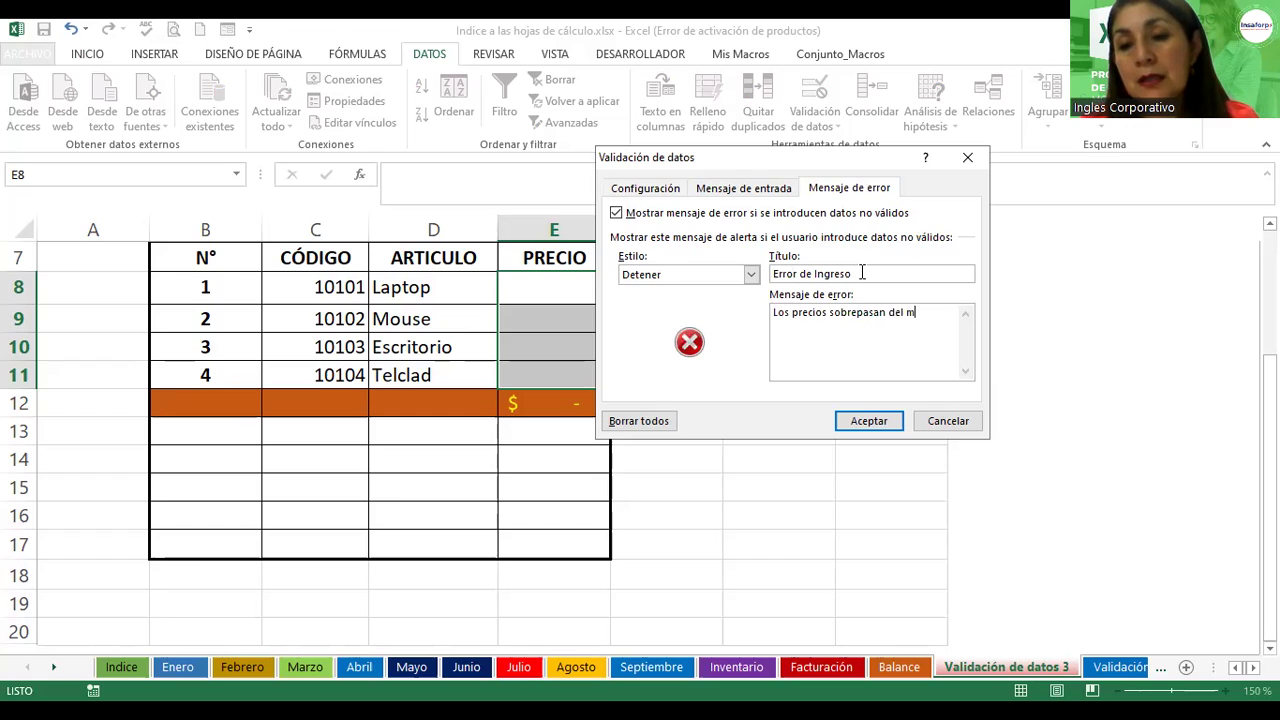
{"action": "type", "text": "onto asignado."}
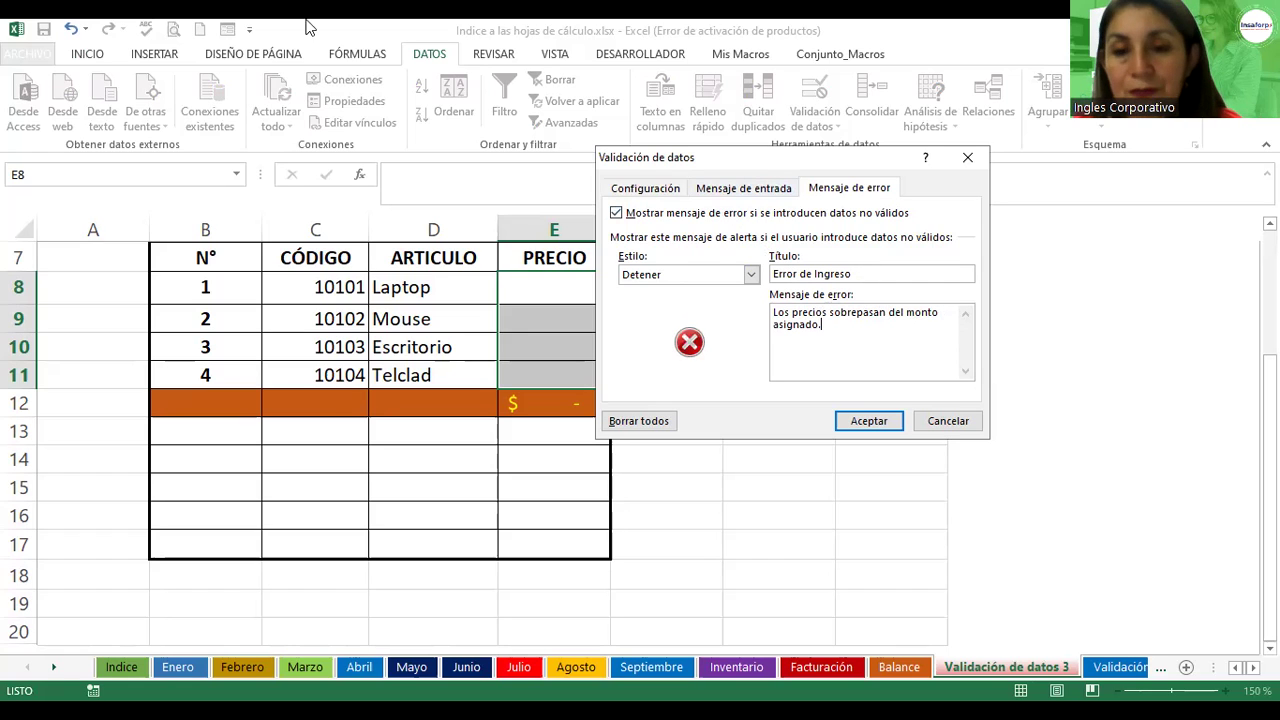
{"action": "left_click", "coordinate": [645, 189]}
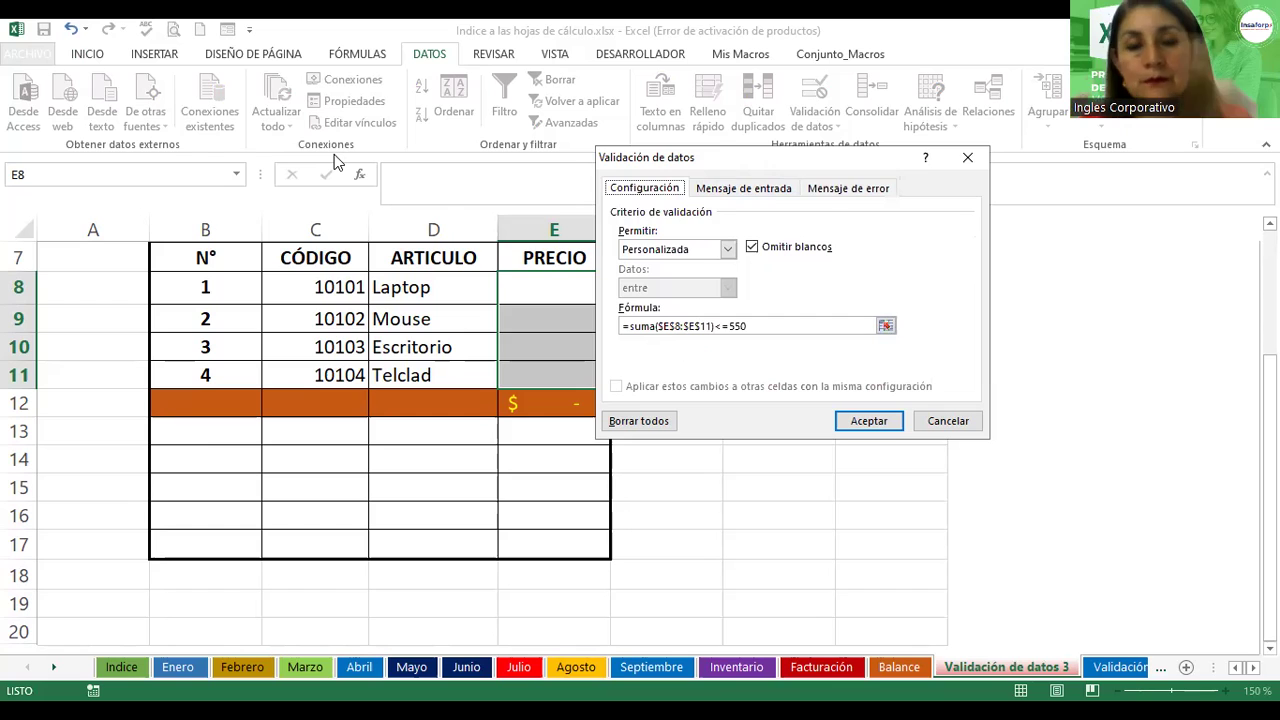
{"action": "left_click_drag", "start_coordinate": [336, 162], "coordinate": [336, 160]}
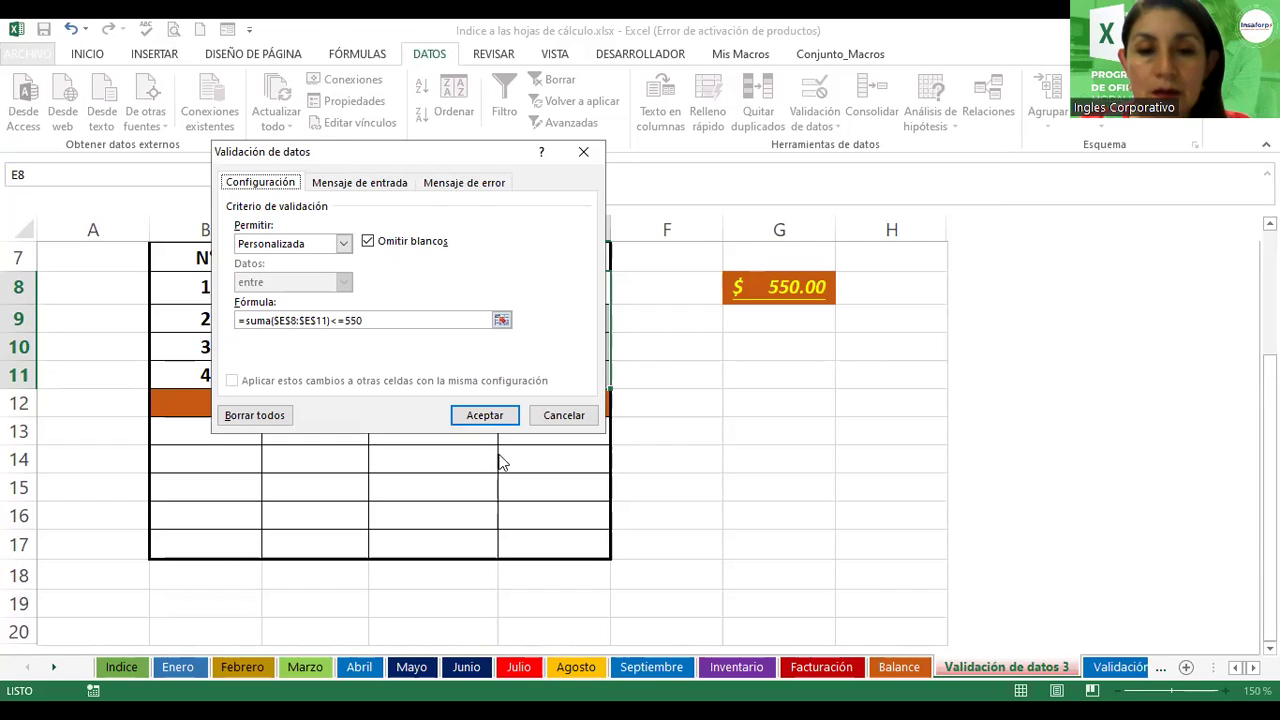
{"action": "left_click", "coordinate": [472, 416]}
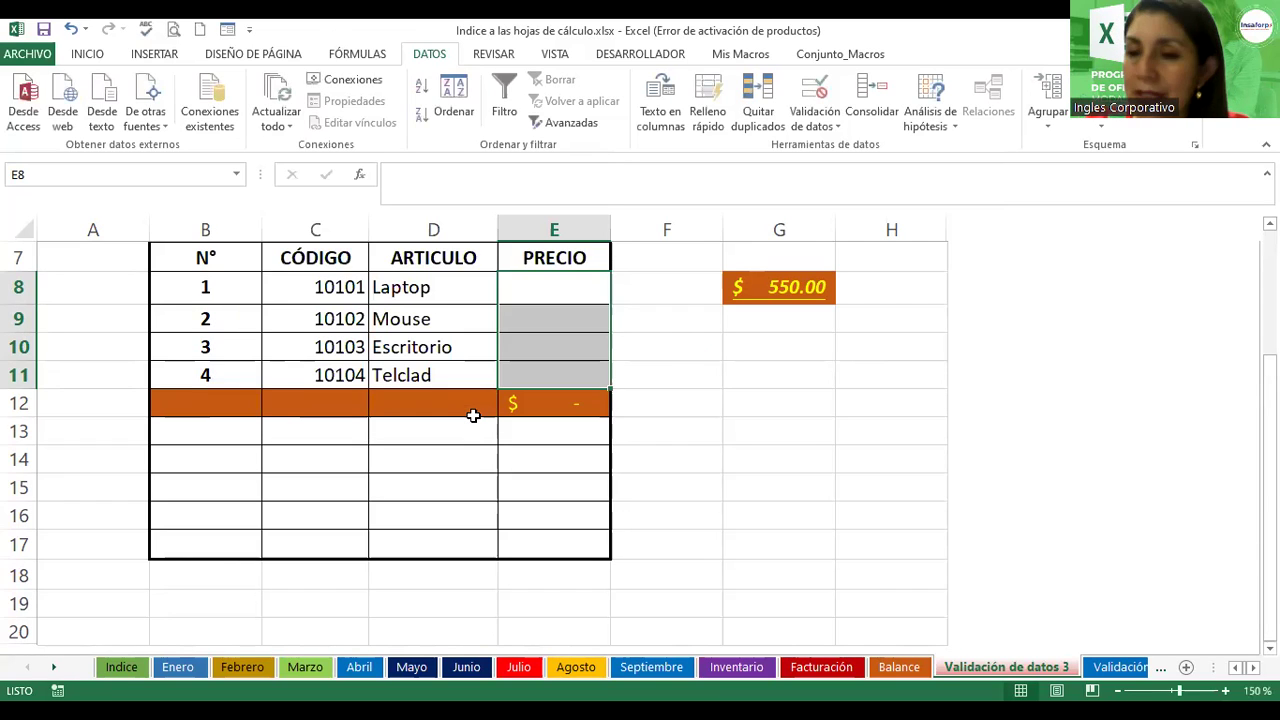
- Enter the prices 350 for Laptop, 8.75 for Mouse and 100 for Escritorio in E8:E10
{"action": "left_click", "coordinate": [543, 403]}
{"action": "left_click", "coordinate": [544, 288]}
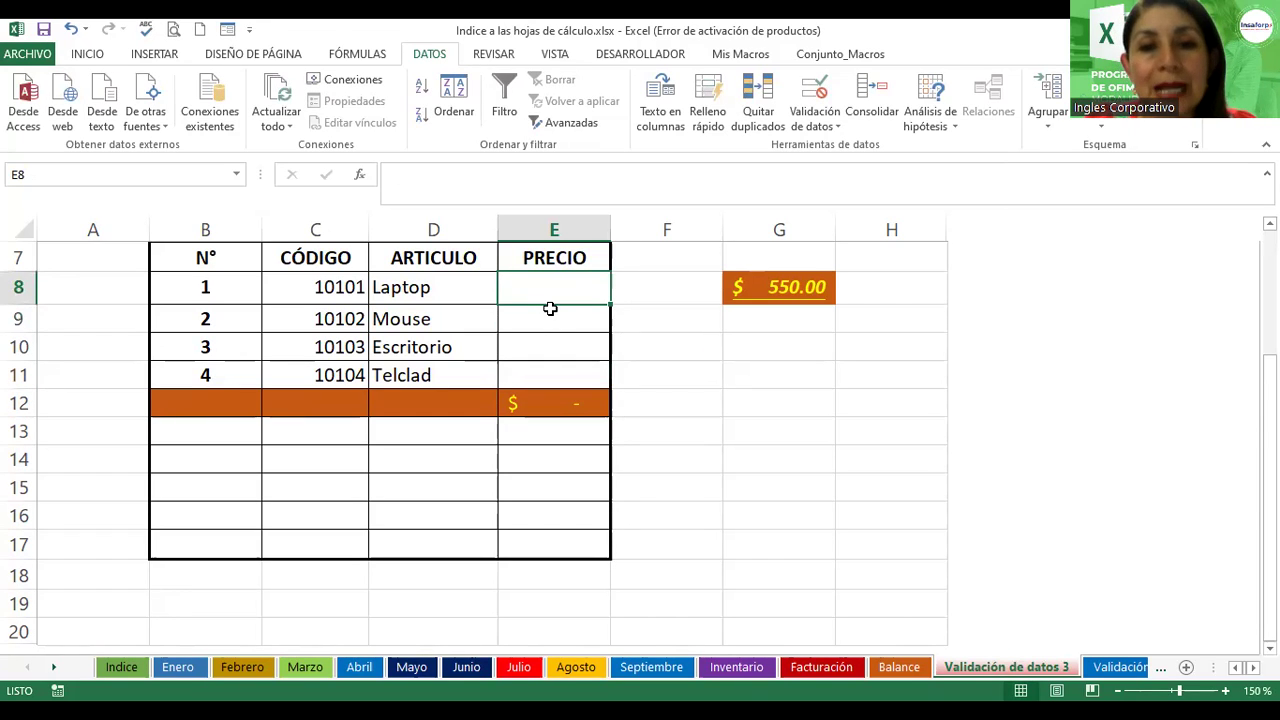
{"action": "type", "text": "3"}
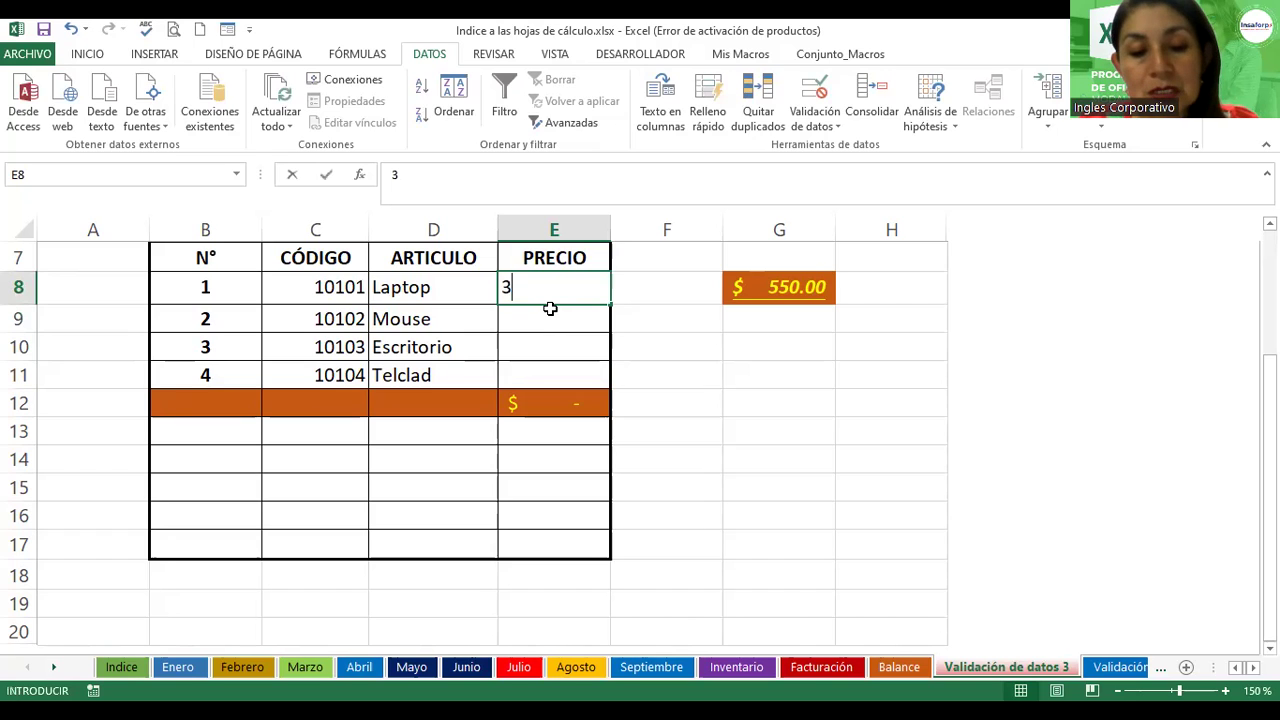
{"action": "type", "text": "50"}
{"action": "key", "text": "Return"}
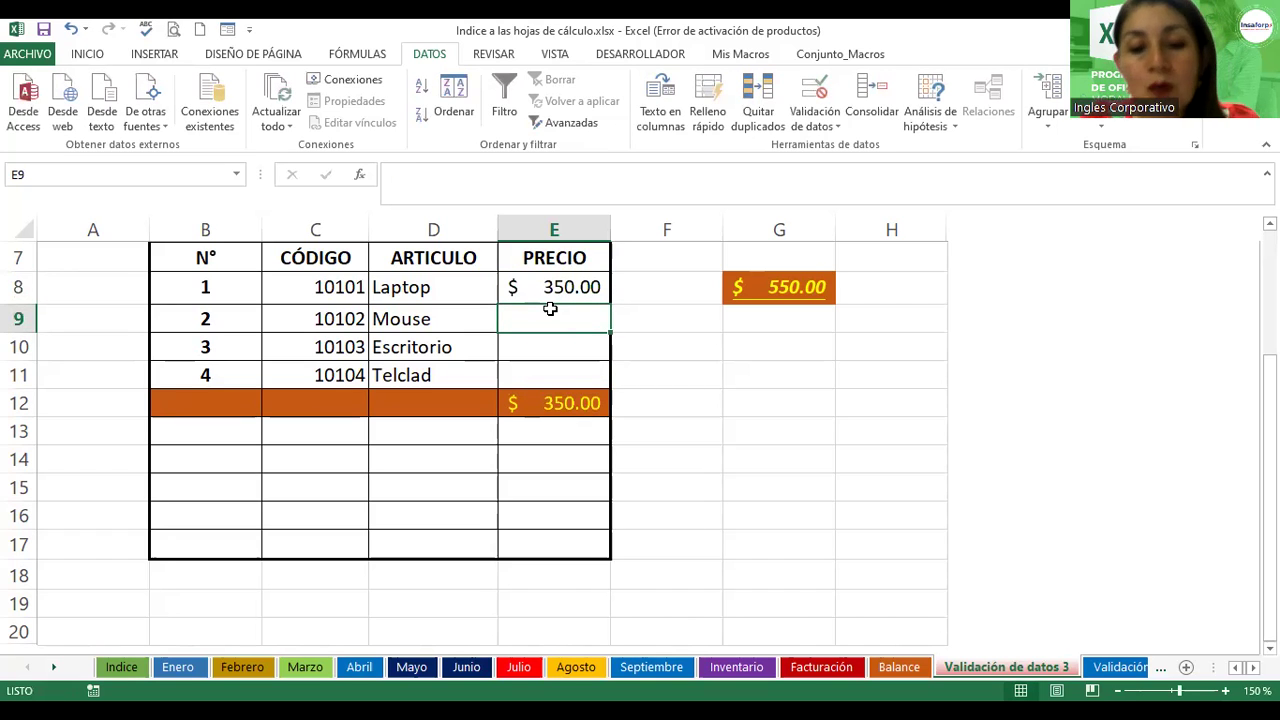
{"action": "type", "text": "8."}
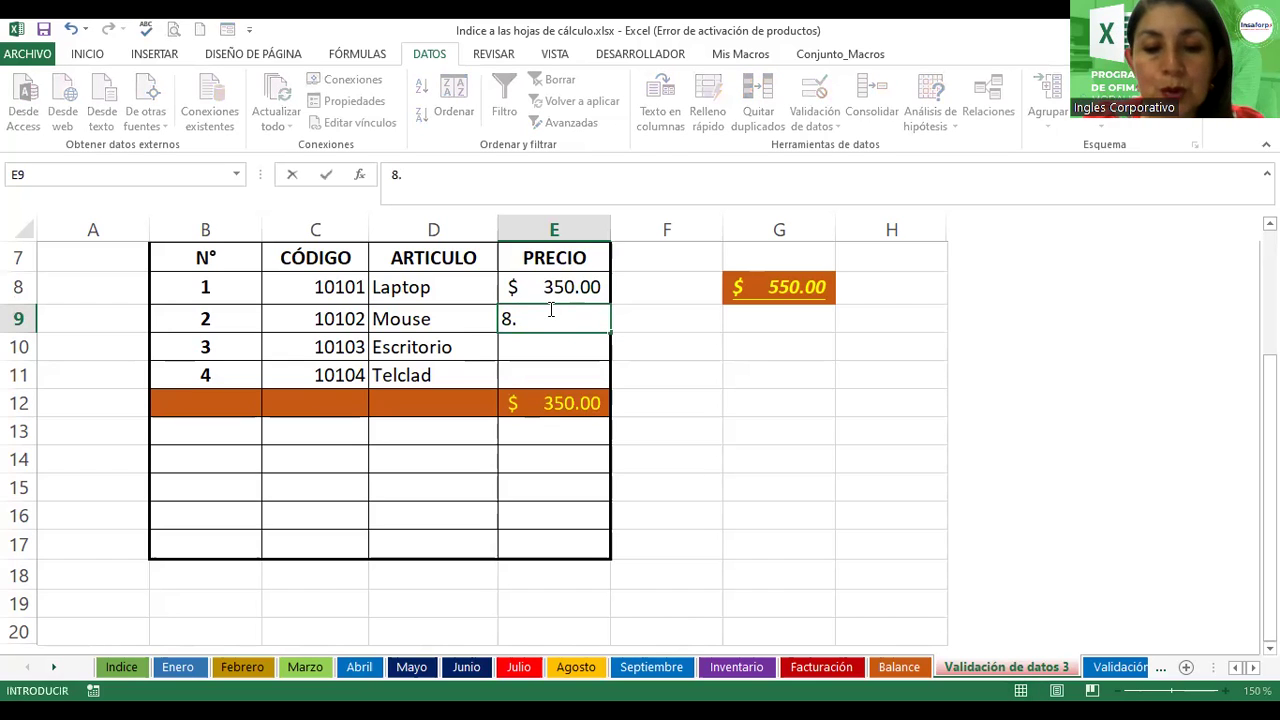
{"action": "type", "text": "75"}
{"action": "key", "text": "Return"}
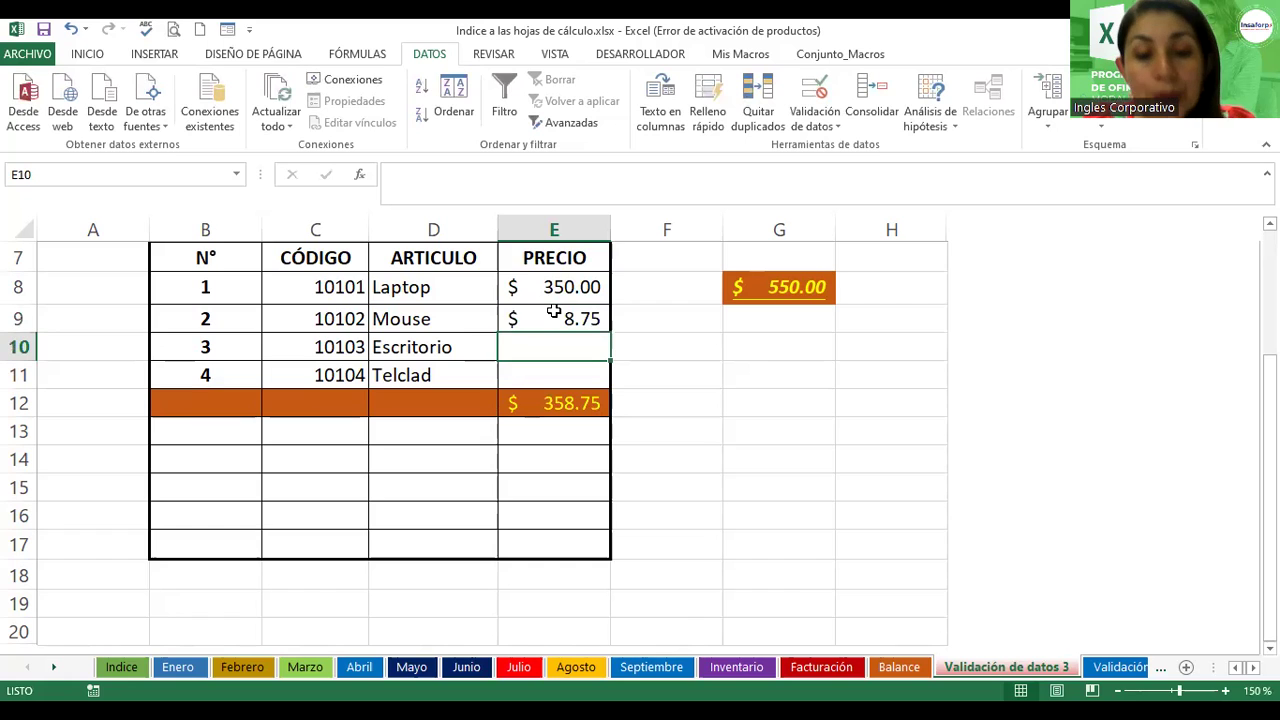
{"action": "type", "text": "100"}
{"action": "key", "text": "Return"}
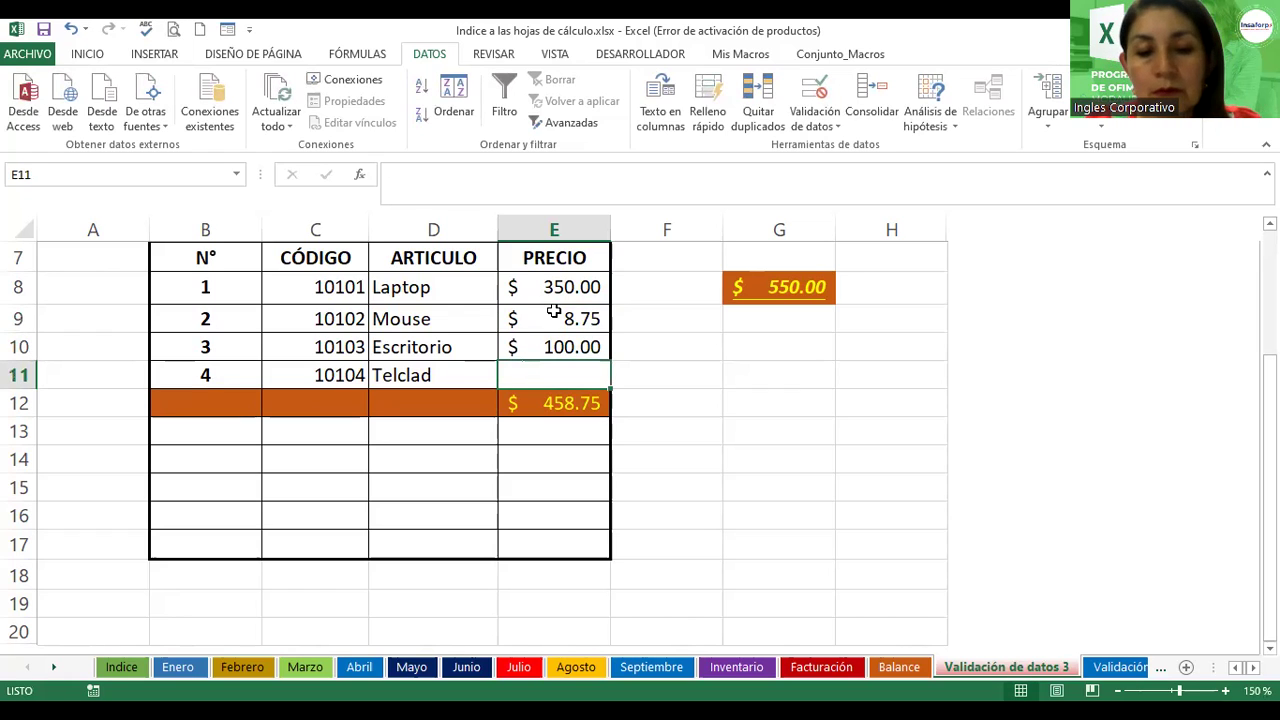
- Test the price limit by trying 150 as the Telclad price in E11, and choose to retry the entry
{"action": "type", "text": "150"}
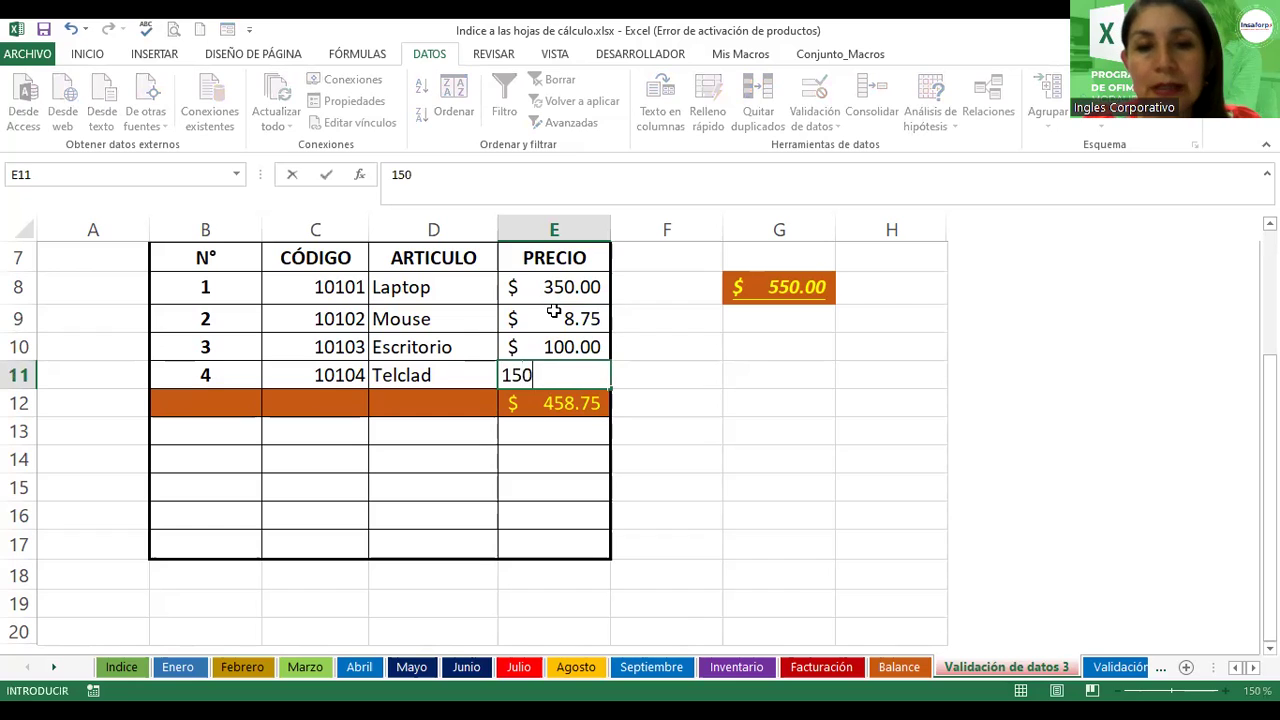
{"action": "key", "text": "Return"}
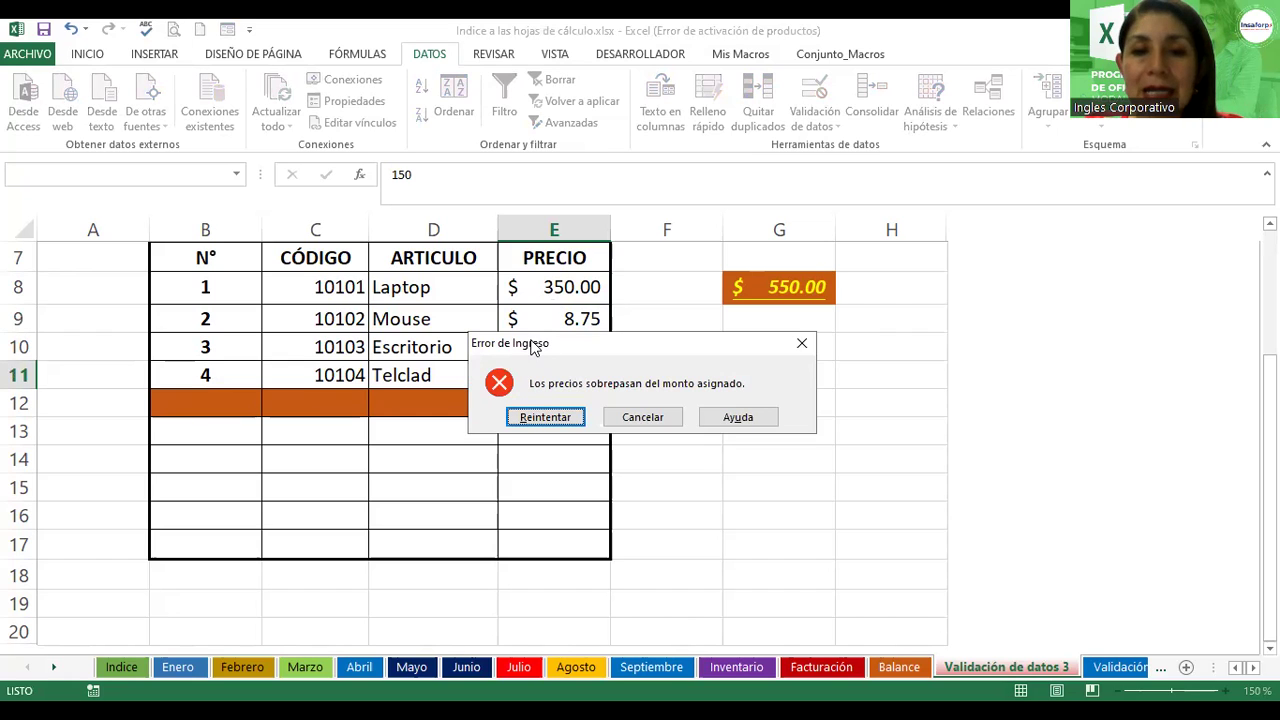
{"action": "left_click_drag", "start_coordinate": [530, 343], "coordinate": [384, 119]}
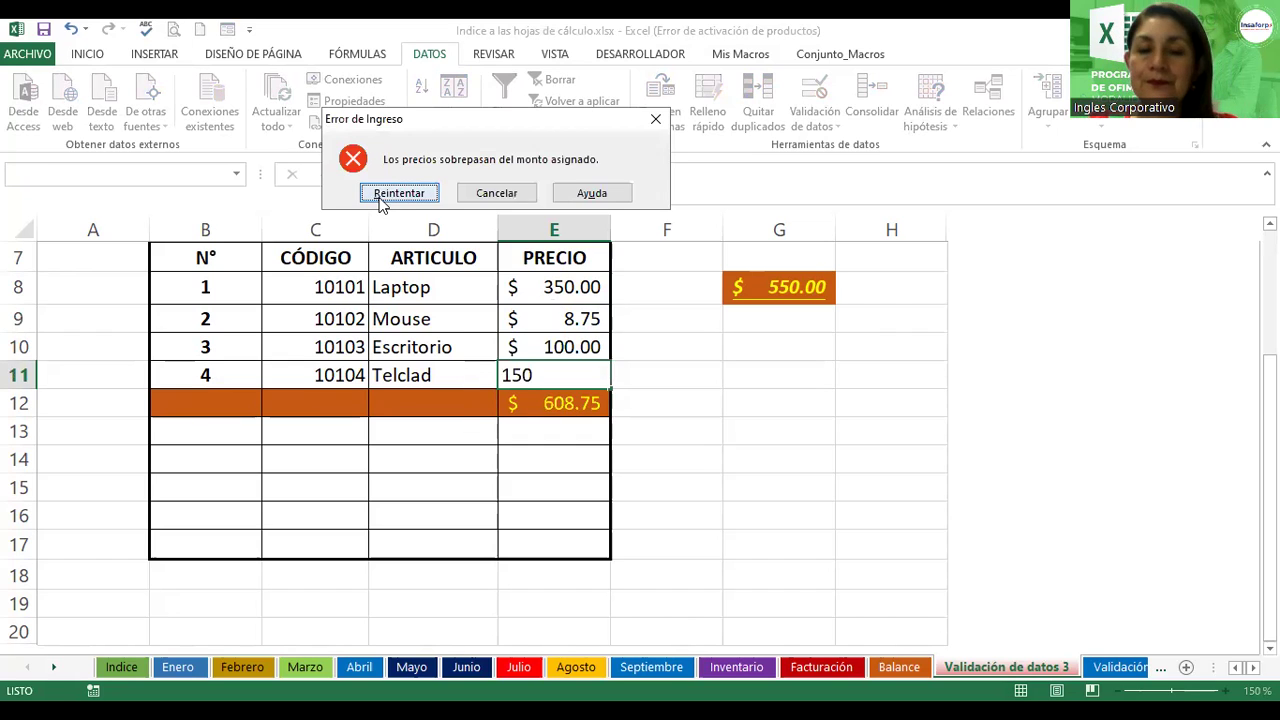
{"action": "left_click", "coordinate": [380, 196]}
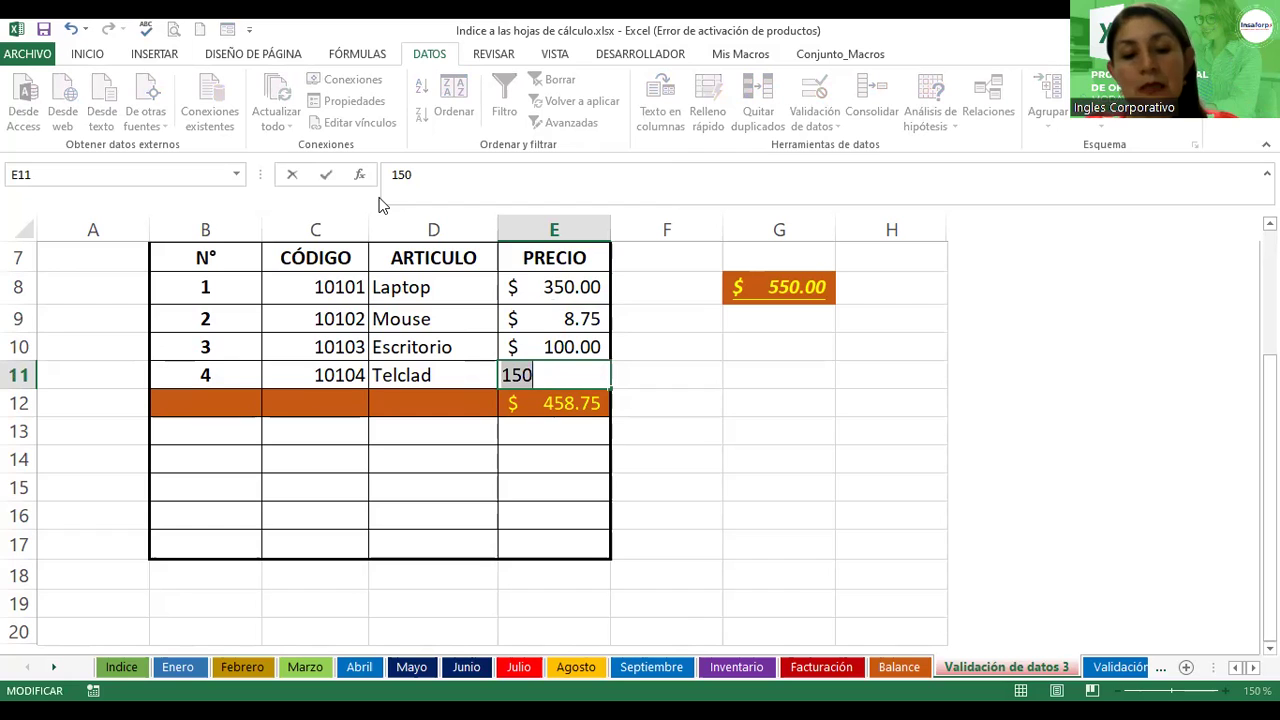
- Try 100 as the Telclad price in E11, and replace it with 50
{"action": "type", "text": "100"}
{"action": "key", "text": "Return"}
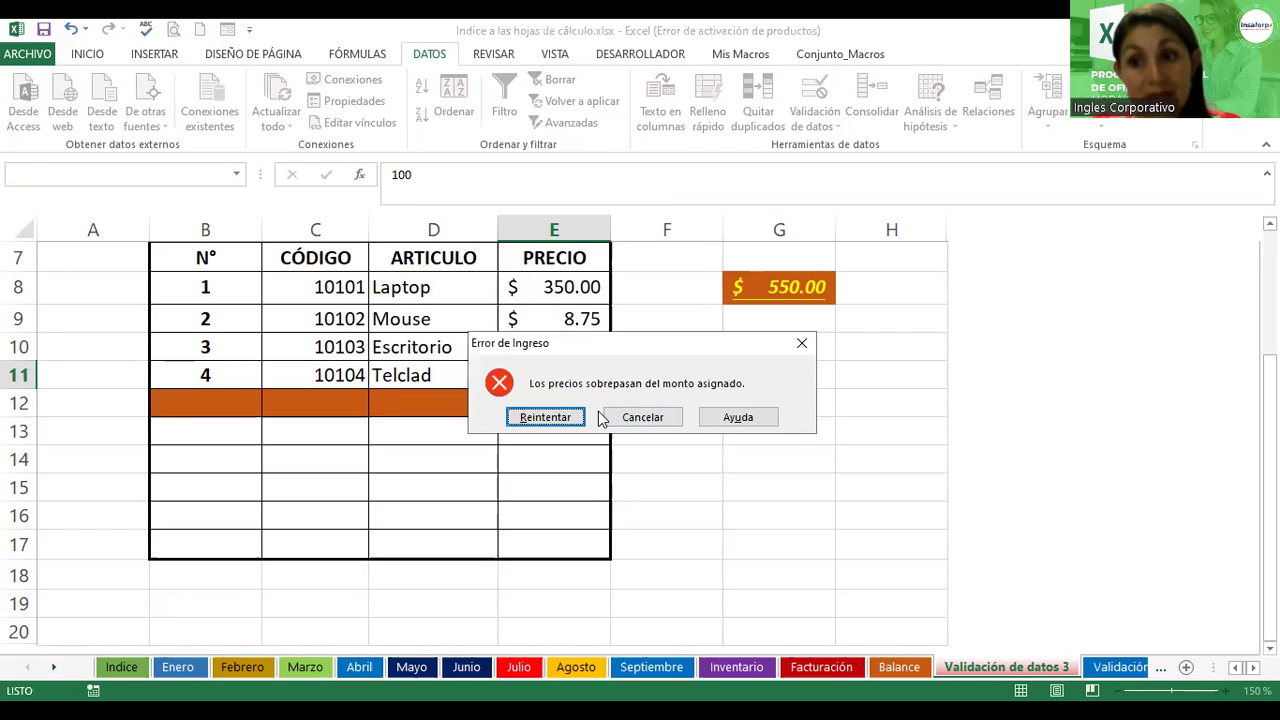
{"action": "left_click", "coordinate": [545, 417]}
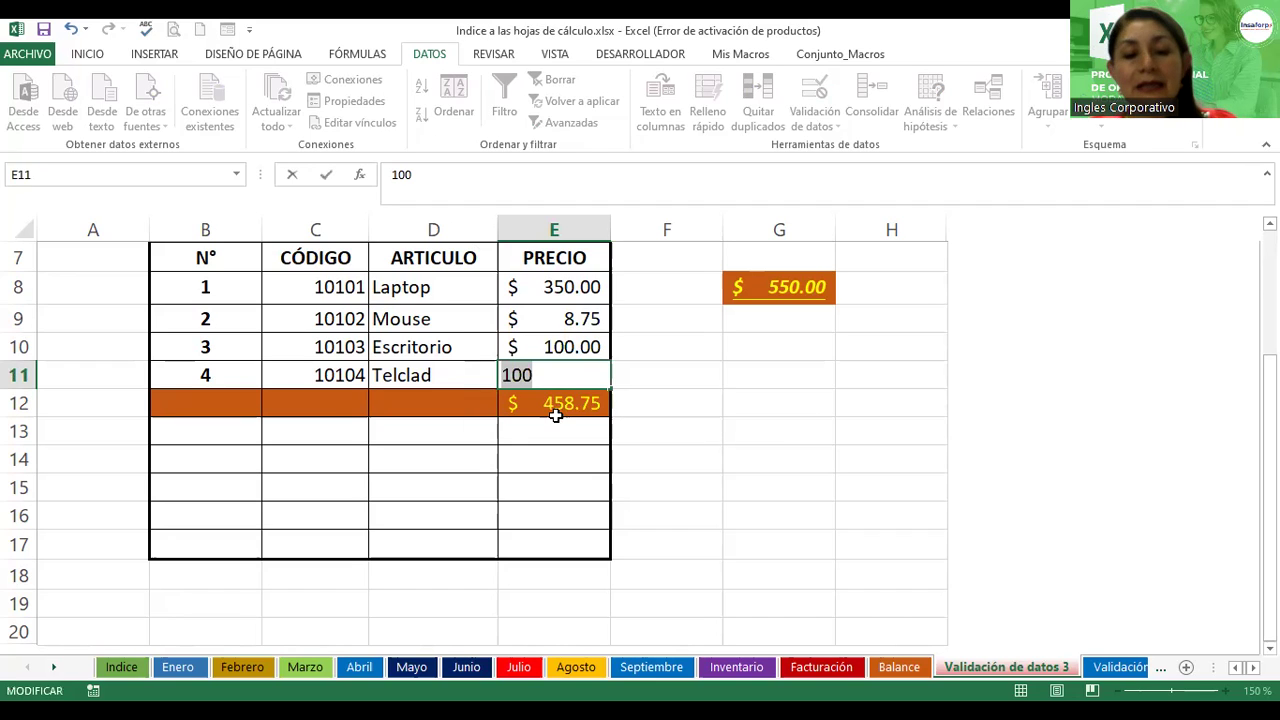
{"action": "type", "text": "50"}
{"action": "key", "text": "Return"}
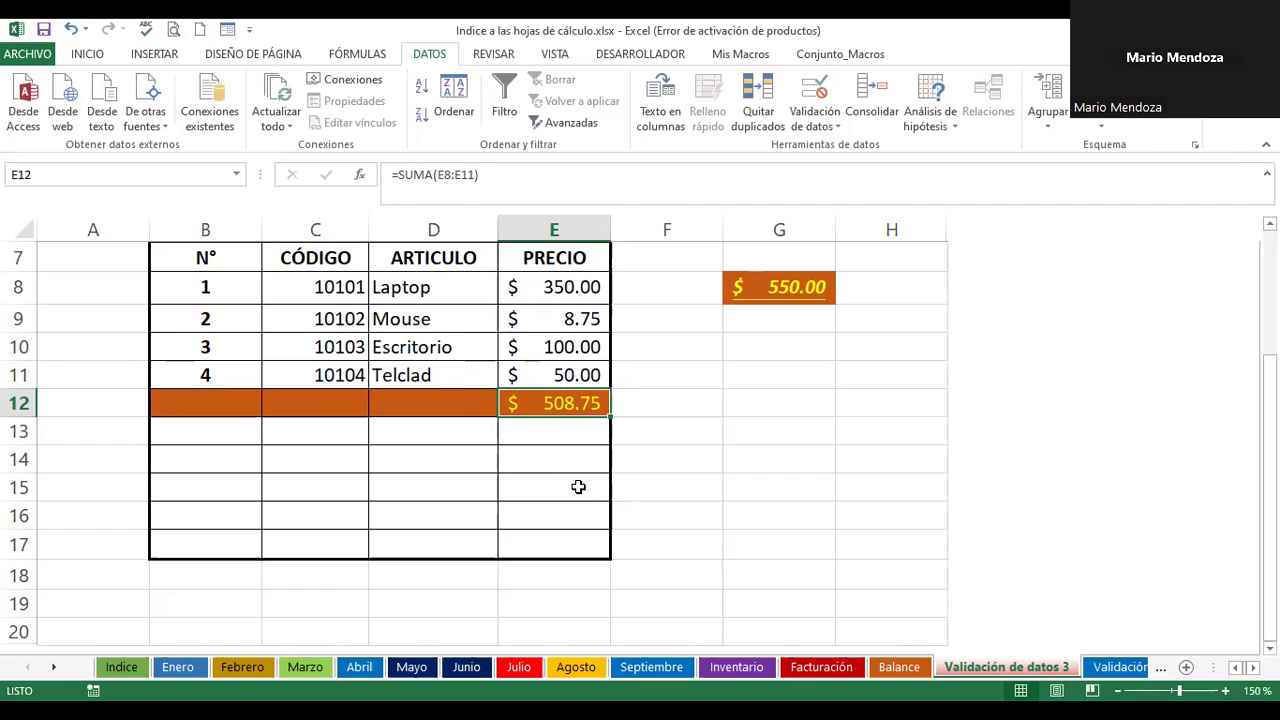
- Open the data validation rule of the PRECIO cells E8:E11 and examine its custom SUMA formula alongside the table
{"action": "left_click_drag", "start_coordinate": [551, 285], "coordinate": [577, 372]}
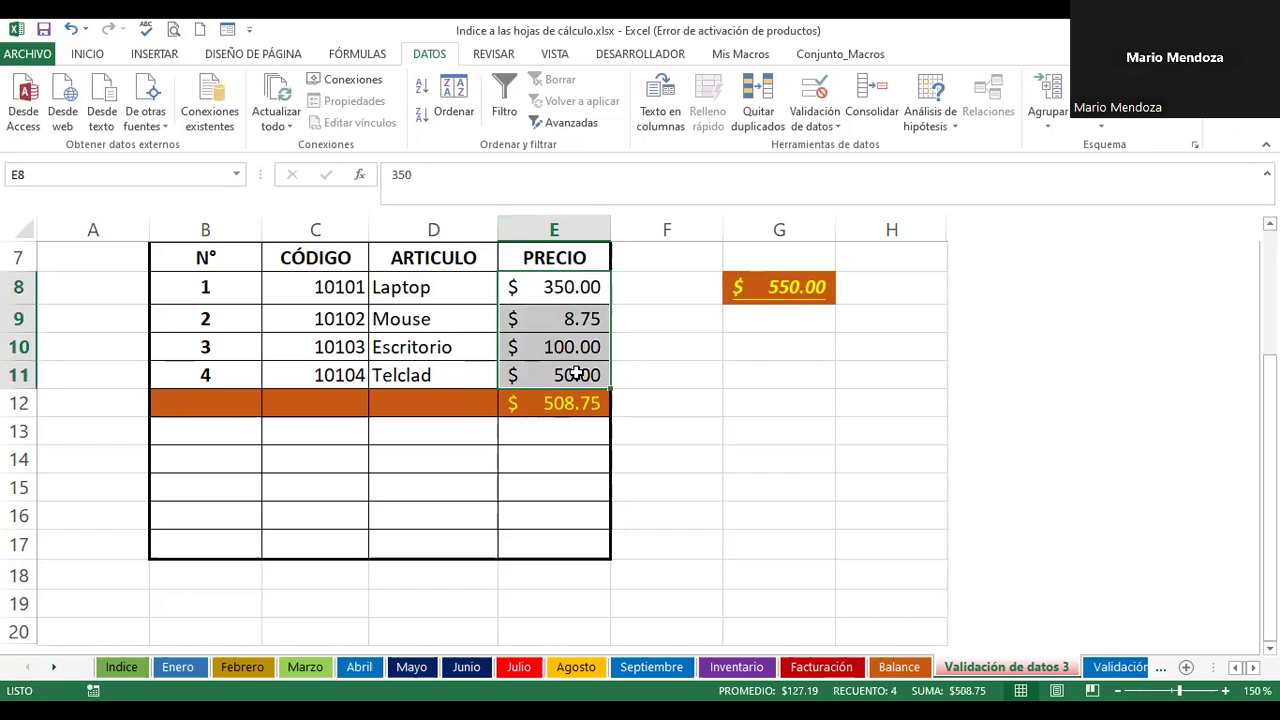
{"action": "left_click", "coordinate": [828, 135]}
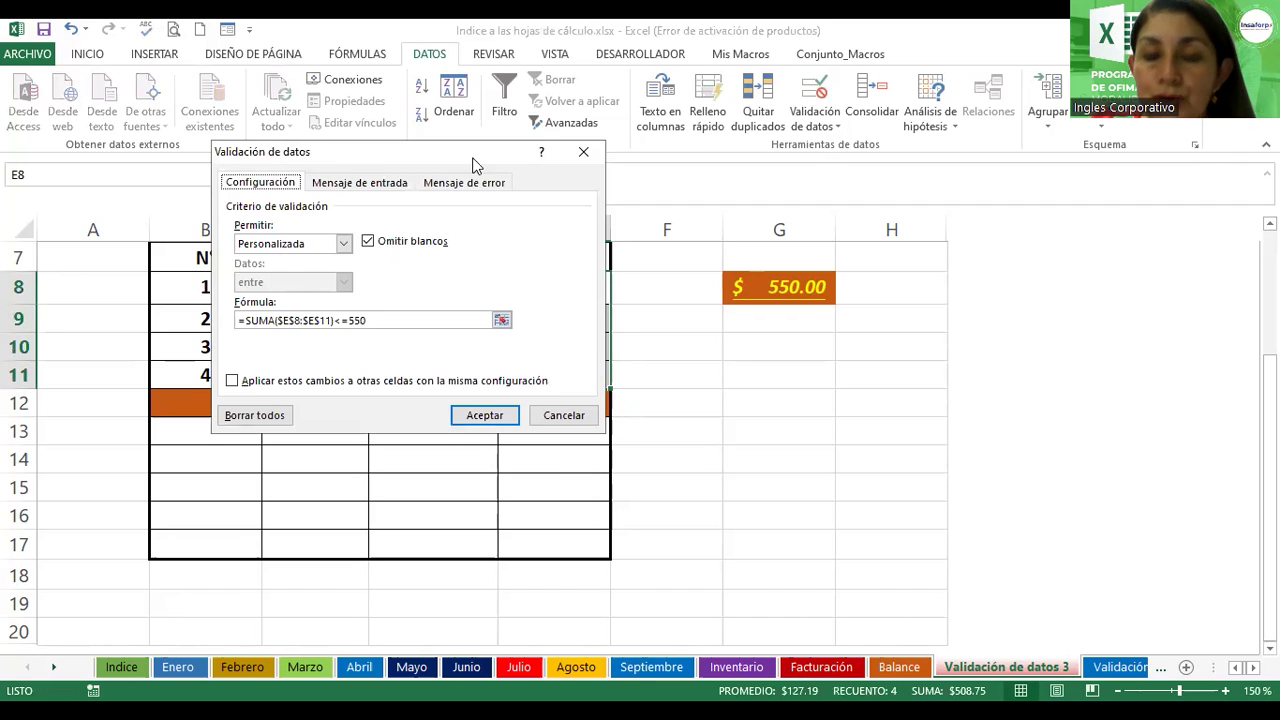
{"action": "left_click_drag", "start_coordinate": [474, 165], "coordinate": [896, 166]}
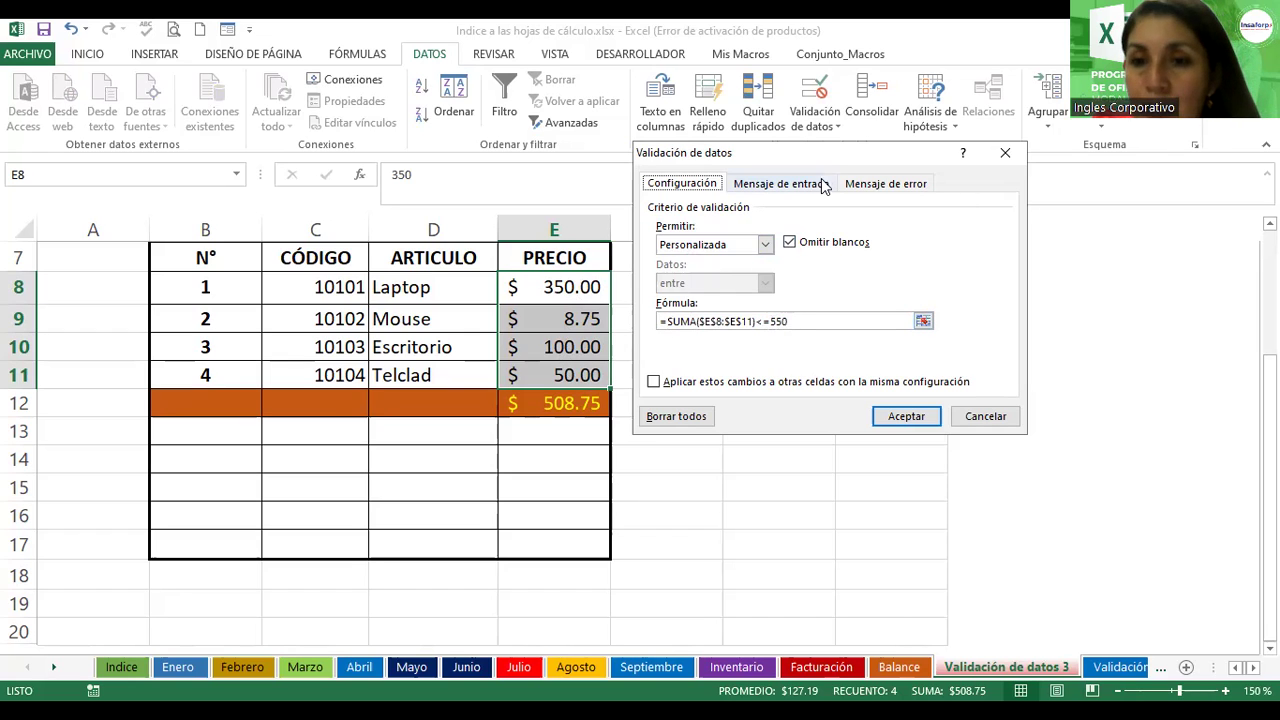
{"action": "left_click_drag", "start_coordinate": [700, 152], "coordinate": [932, 212]}
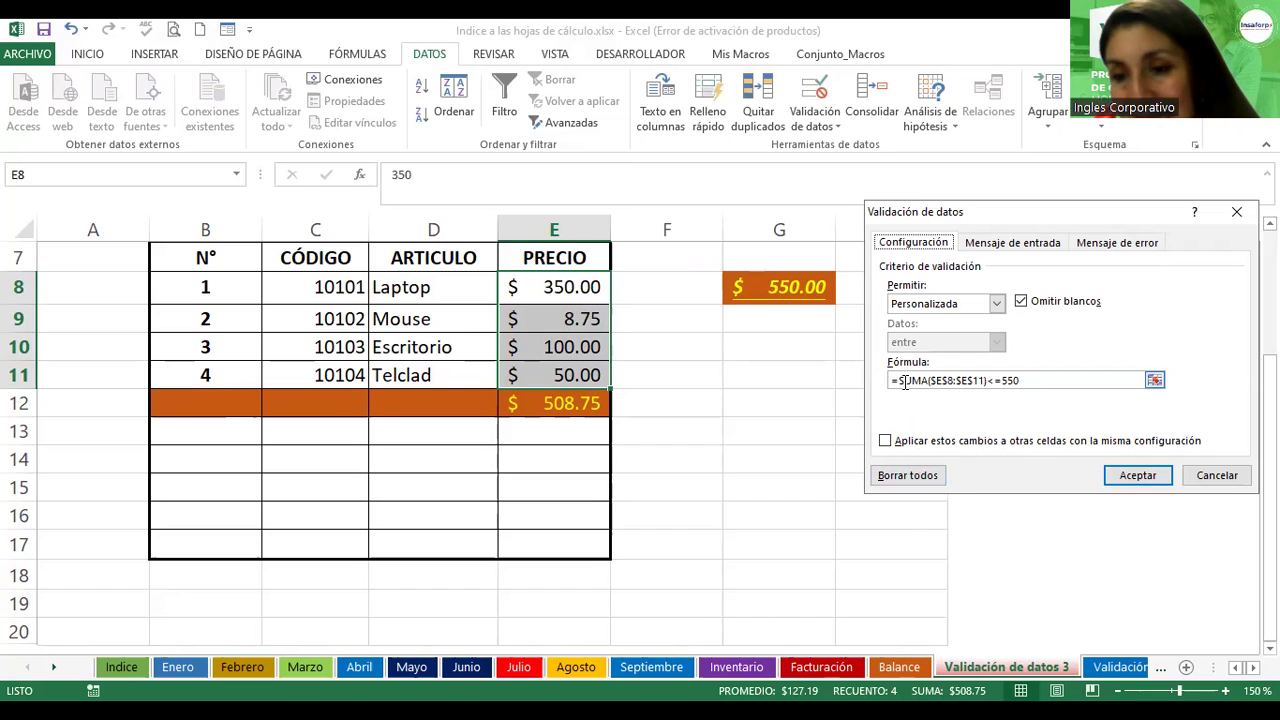
{"action": "left_click_drag", "start_coordinate": [898, 381], "coordinate": [930, 383]}
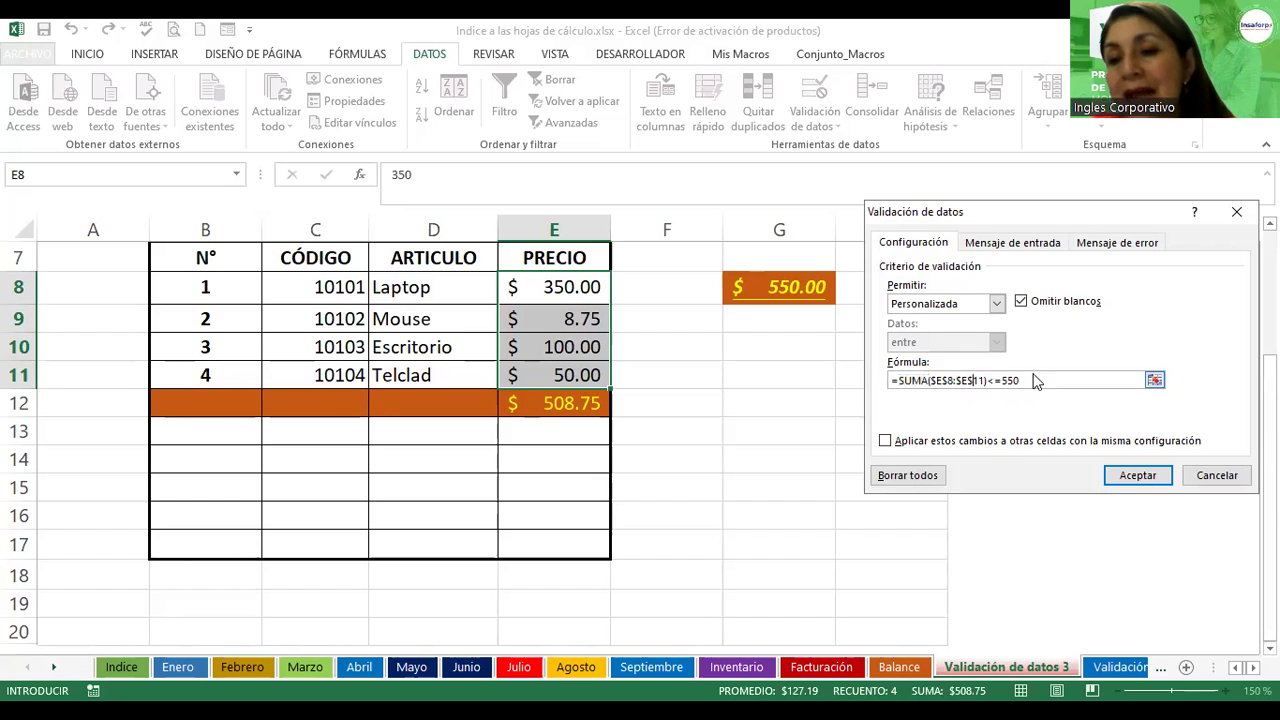
- Replace the custom validation formula of the PRECIO cells E8:E11 with =E12, close the rule and select the total in E12
{"action": "left_click_drag", "start_coordinate": [1028, 380], "coordinate": [880, 388]}
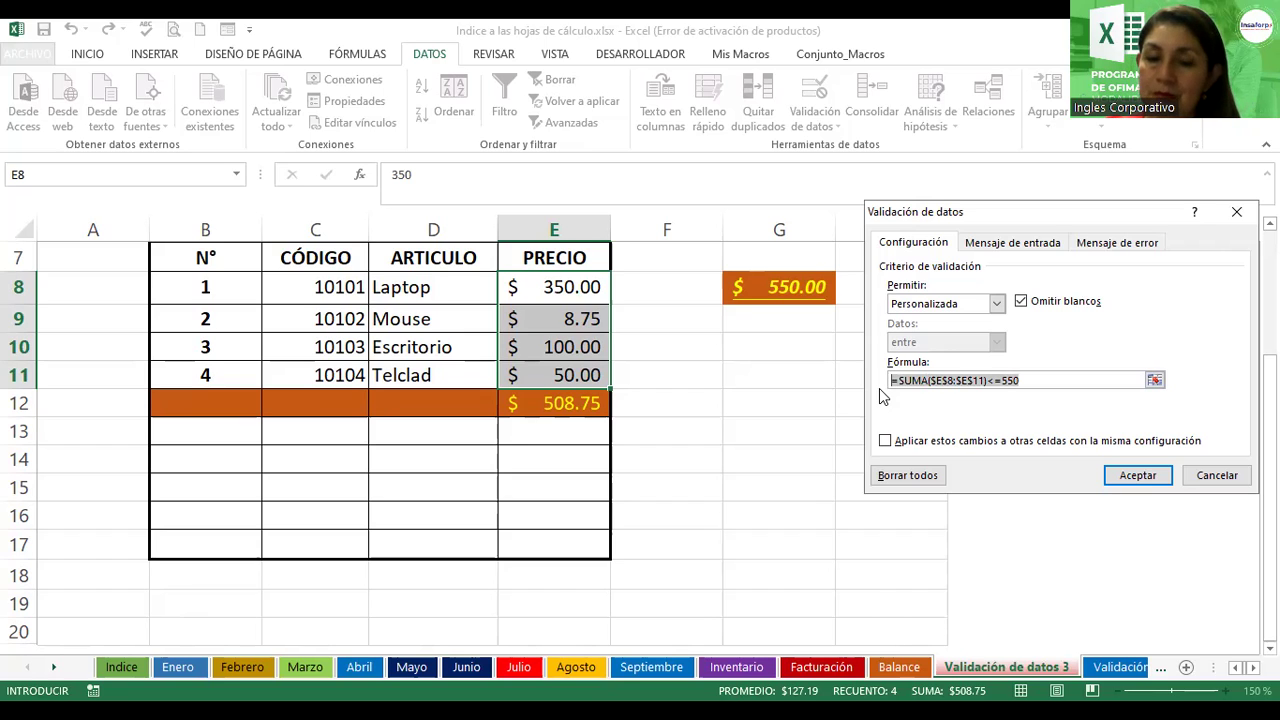
{"action": "left_click", "coordinate": [584, 408]}
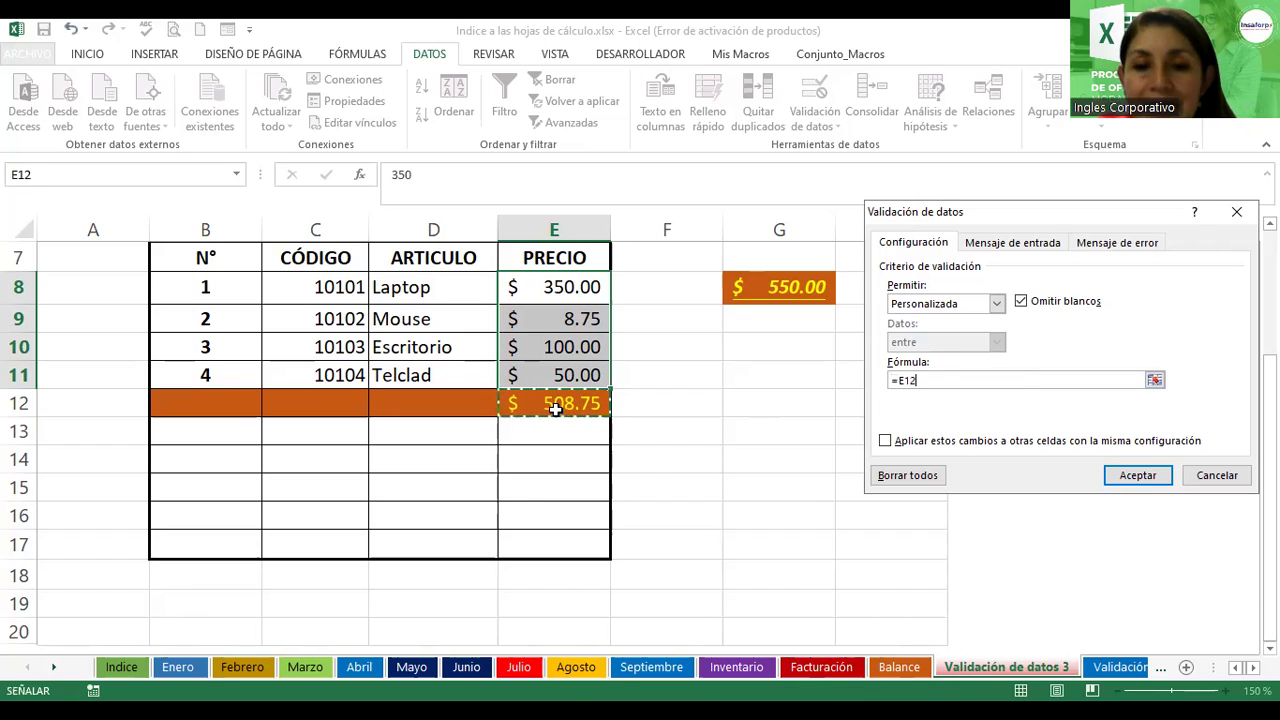
{"action": "key", "text": "Return"}
{"action": "left_click", "coordinate": [571, 403]}
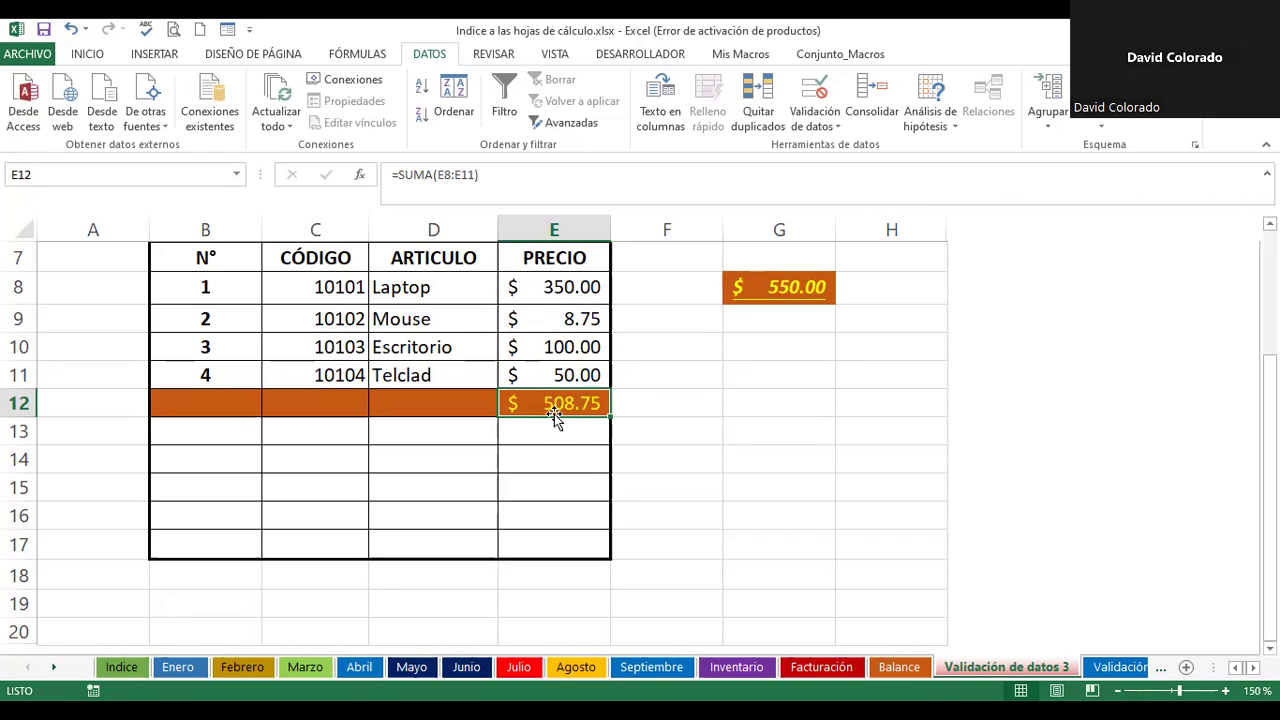
- Review the custom validation formula and input message settings of the CÓDIGO cells C8:C11, and close the rule without editing it
{"action": "left_click_drag", "start_coordinate": [305, 286], "coordinate": [305, 376]}
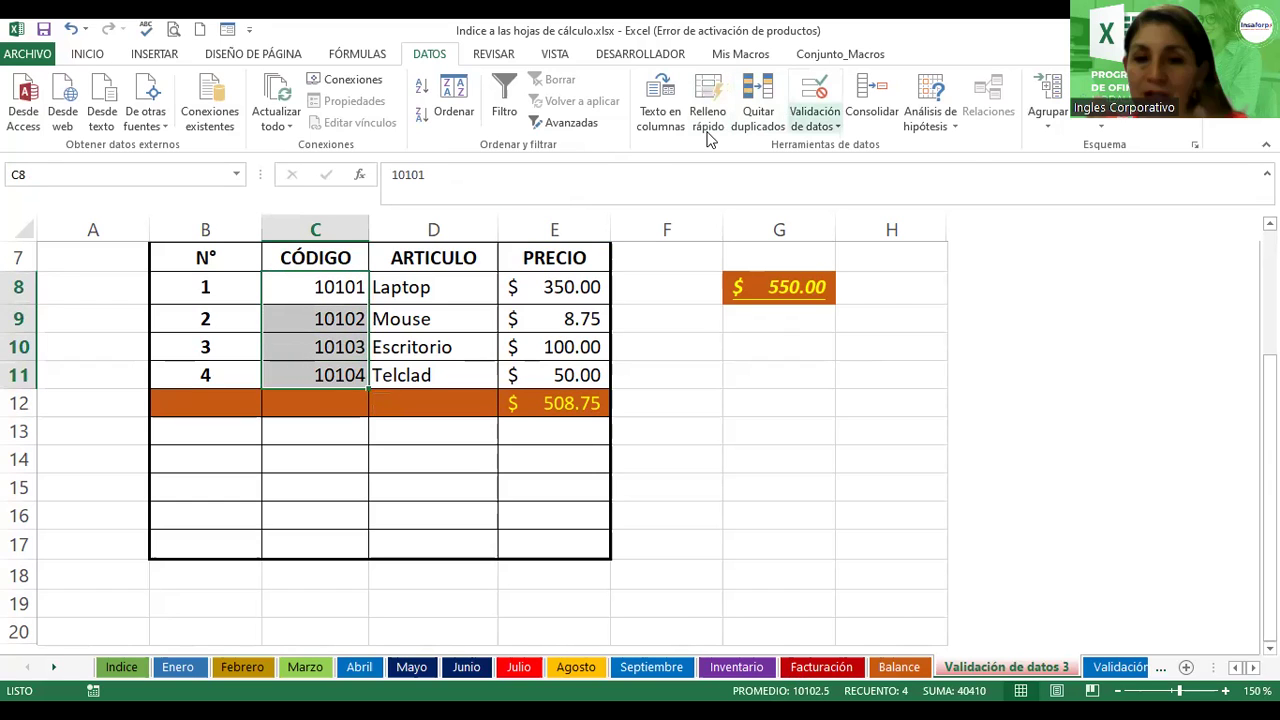
{"action": "left_click", "coordinate": [814, 122]}
{"action": "left_click", "coordinate": [830, 148]}
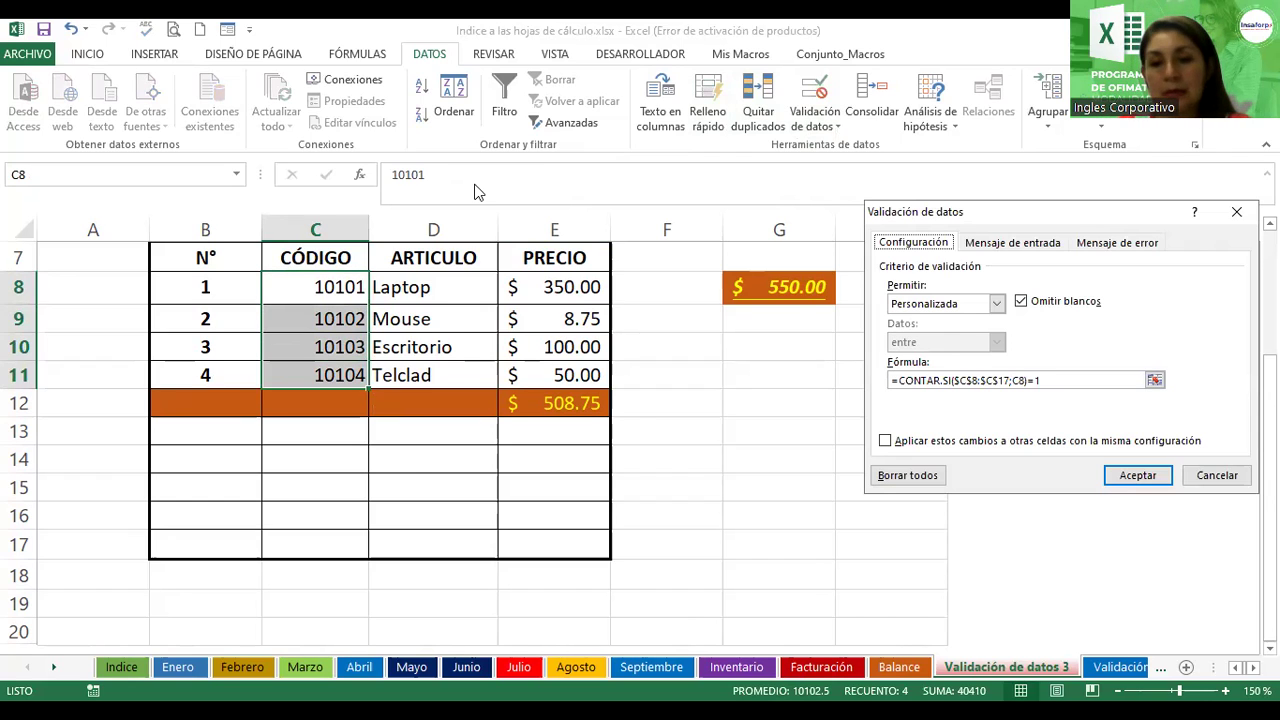
{"action": "left_click_drag", "start_coordinate": [926, 212], "coordinate": [476, 191]}
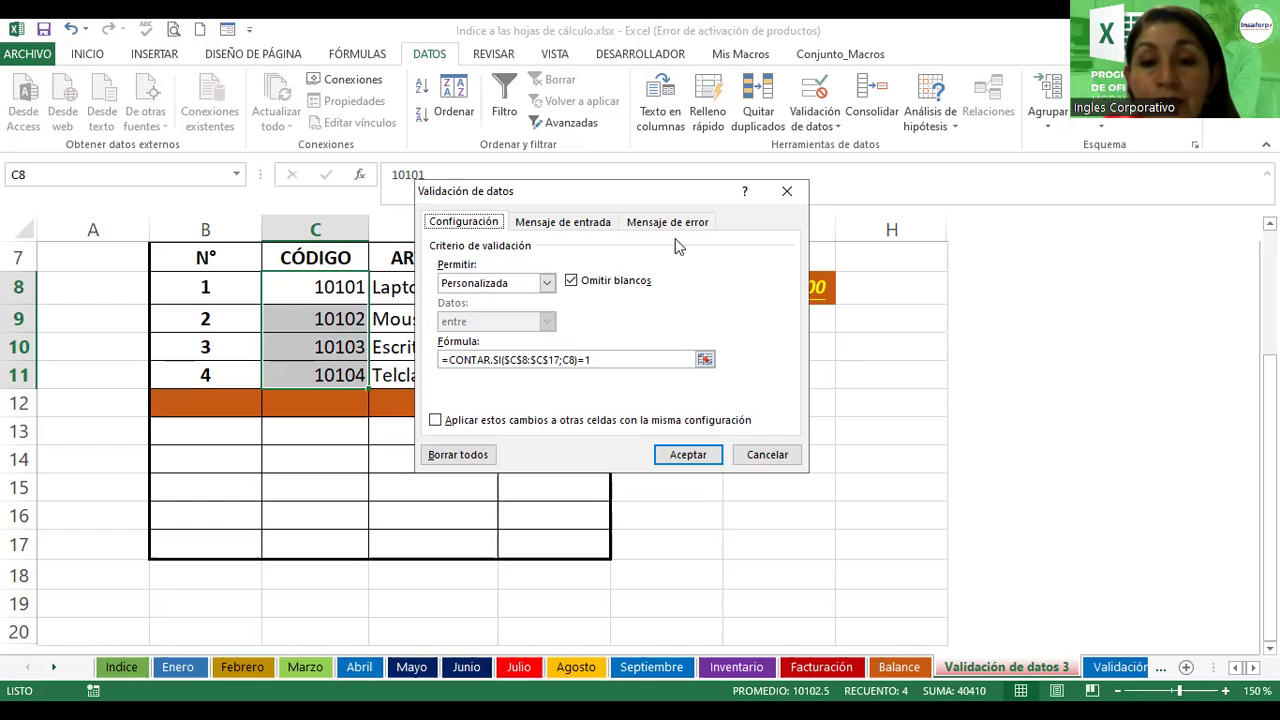
{"action": "left_click", "coordinate": [560, 360]}
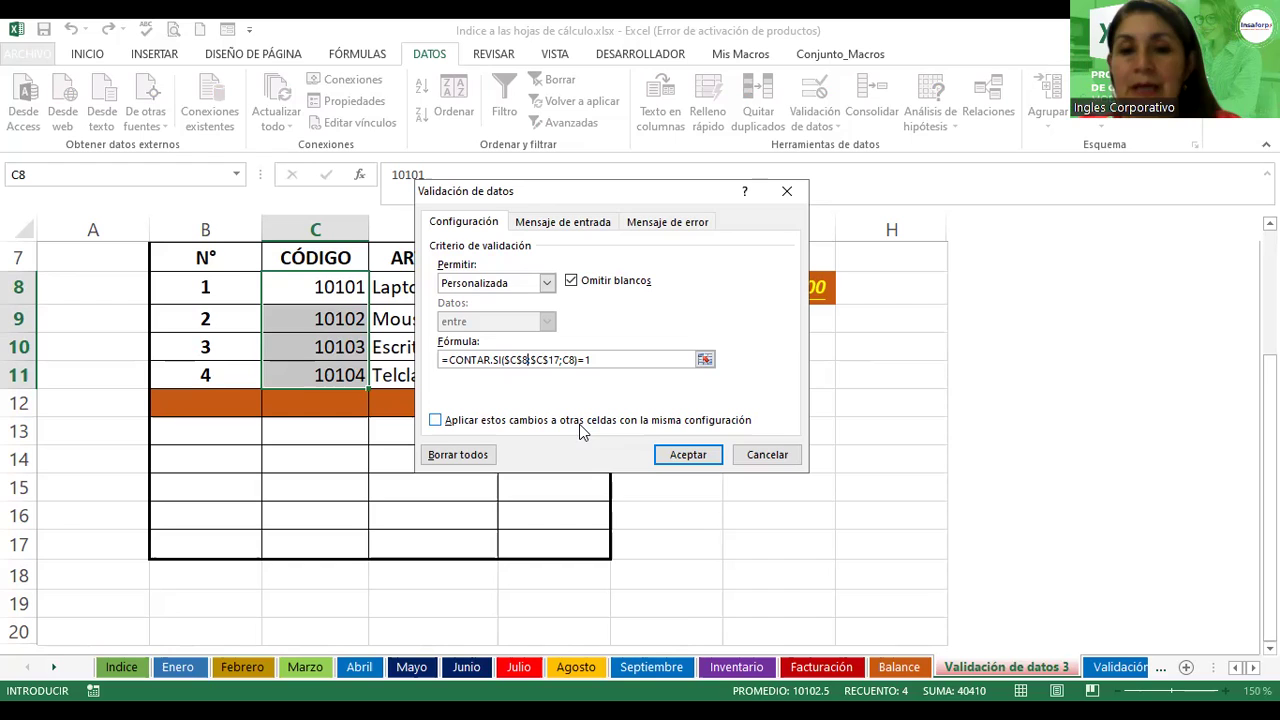
{"action": "left_click", "coordinate": [565, 222]}
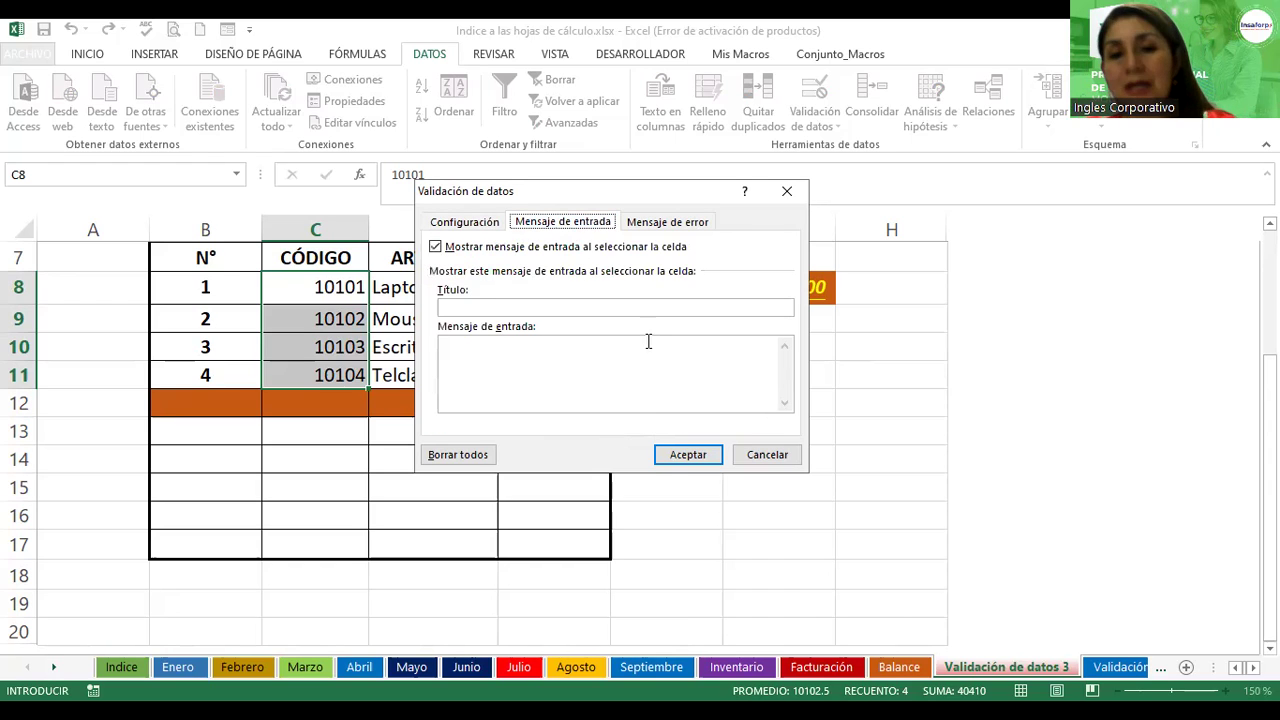
{"action": "left_click", "coordinate": [686, 454]}
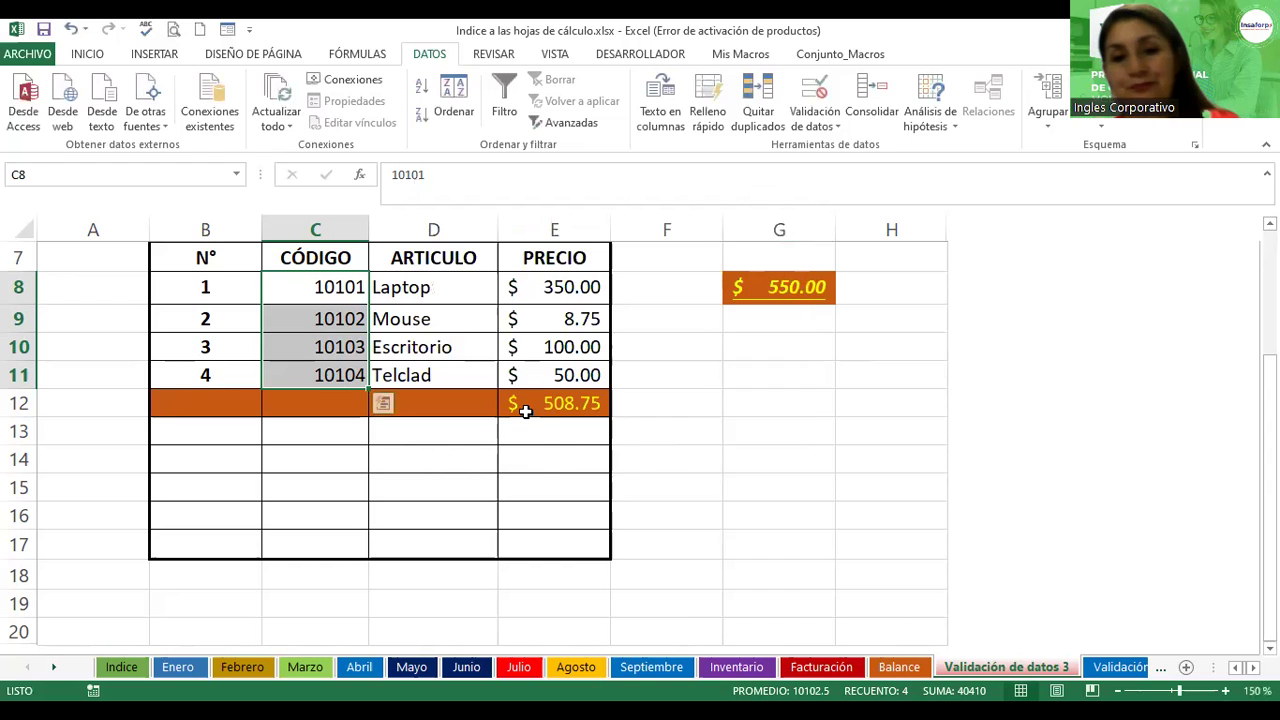
{"action": "left_click", "coordinate": [525, 408]}
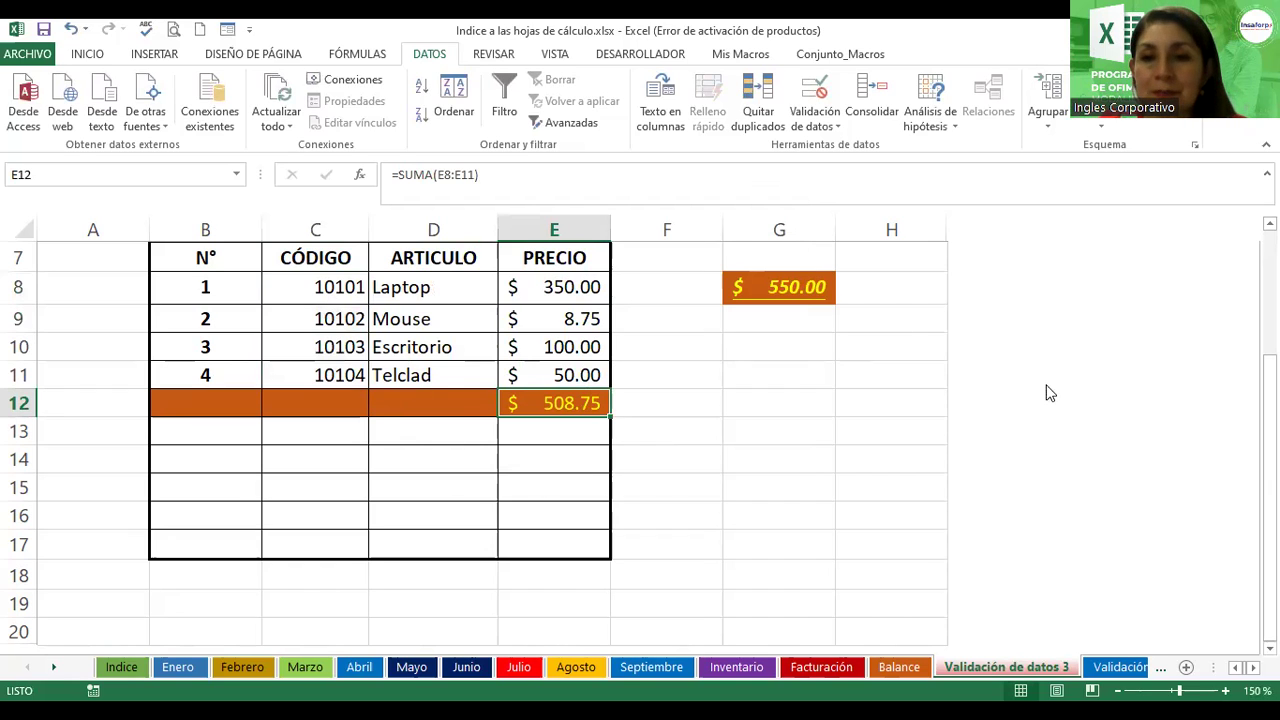
{"action": "scroll", "coordinate": [1248, 260], "scroll_direction": "up", "scroll_amount": 2}
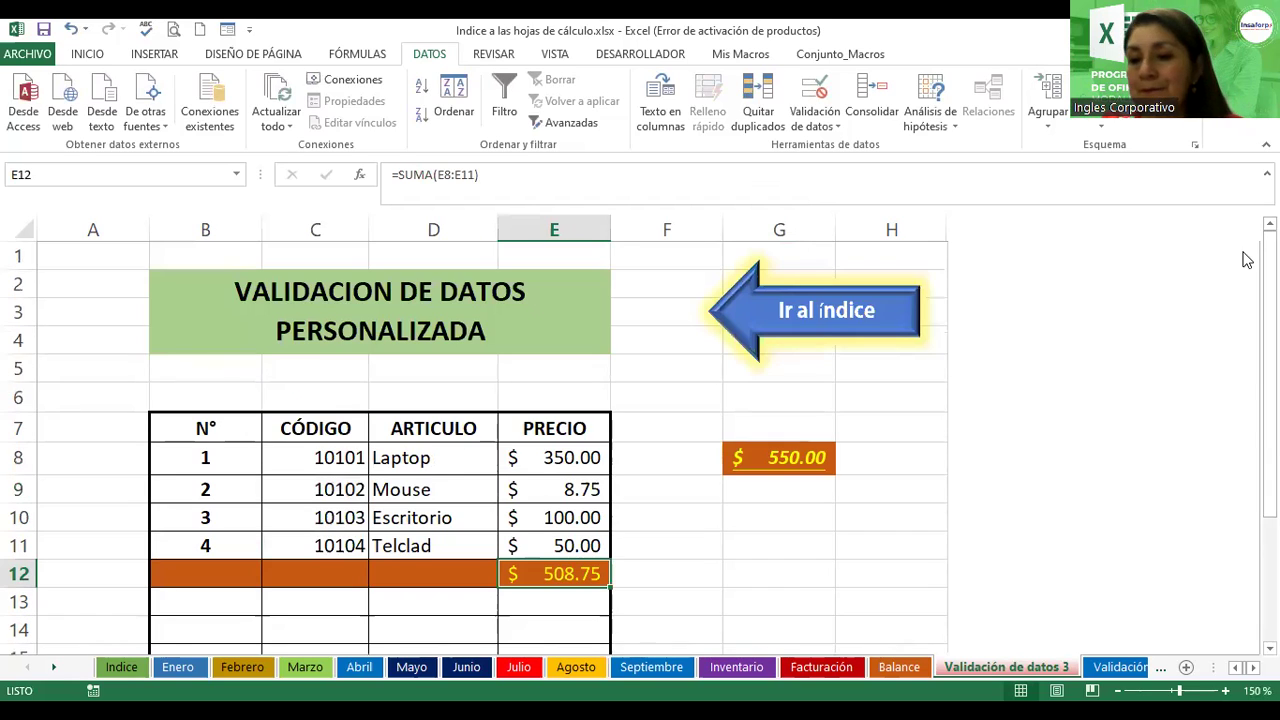